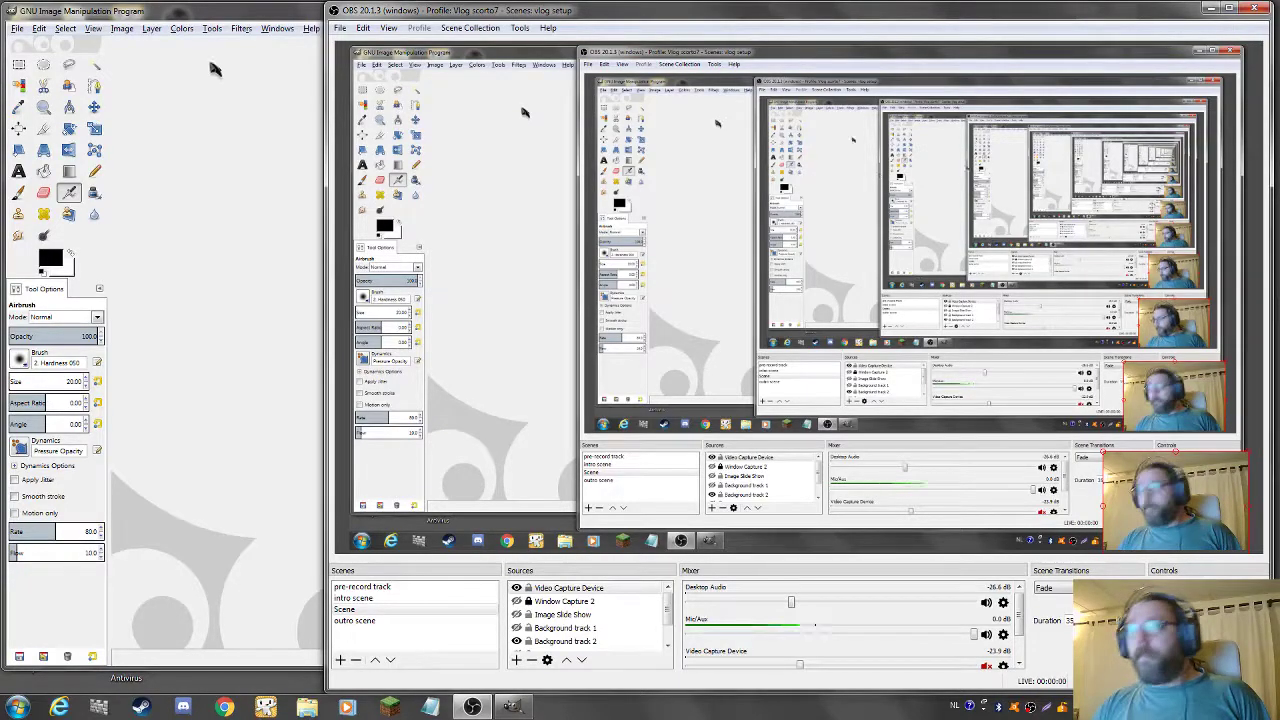
- Create a new blank white 640×400 image and zoom it to fill the window
{"action": "left_click", "coordinate": [213, 138]}
{"action": "left_click", "coordinate": [17, 28]}
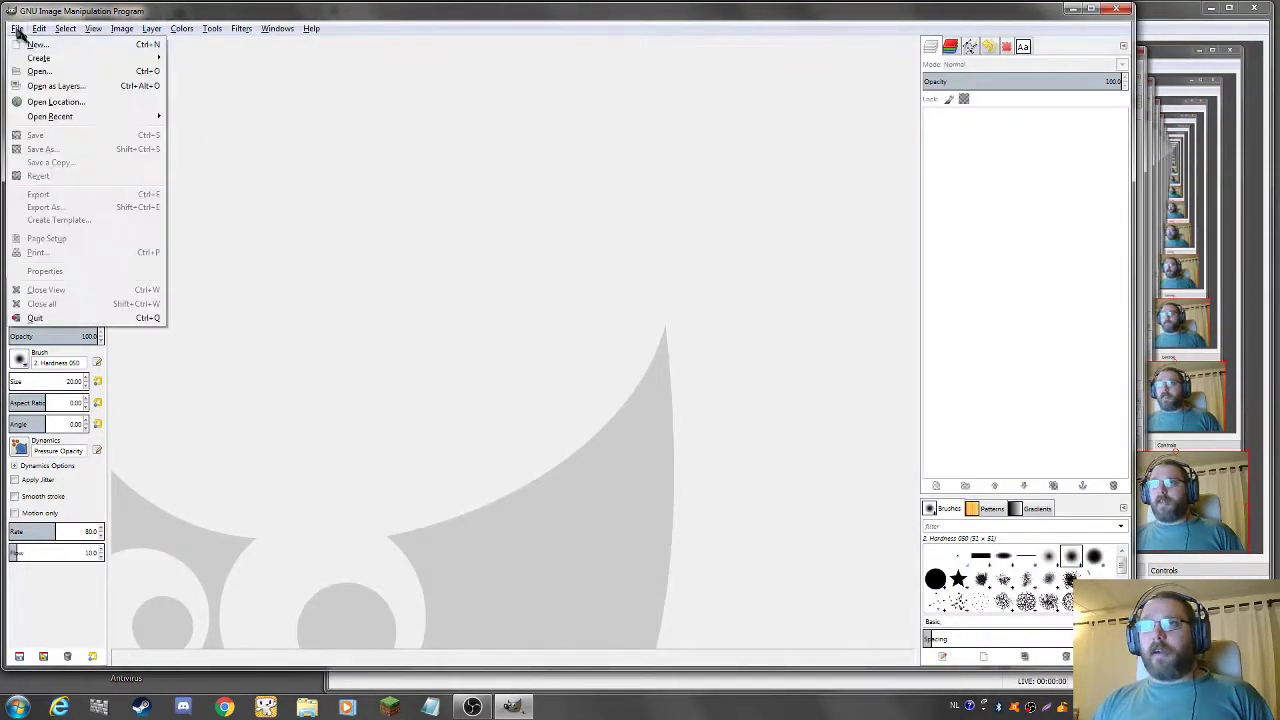
{"action": "left_click", "coordinate": [118, 46]}
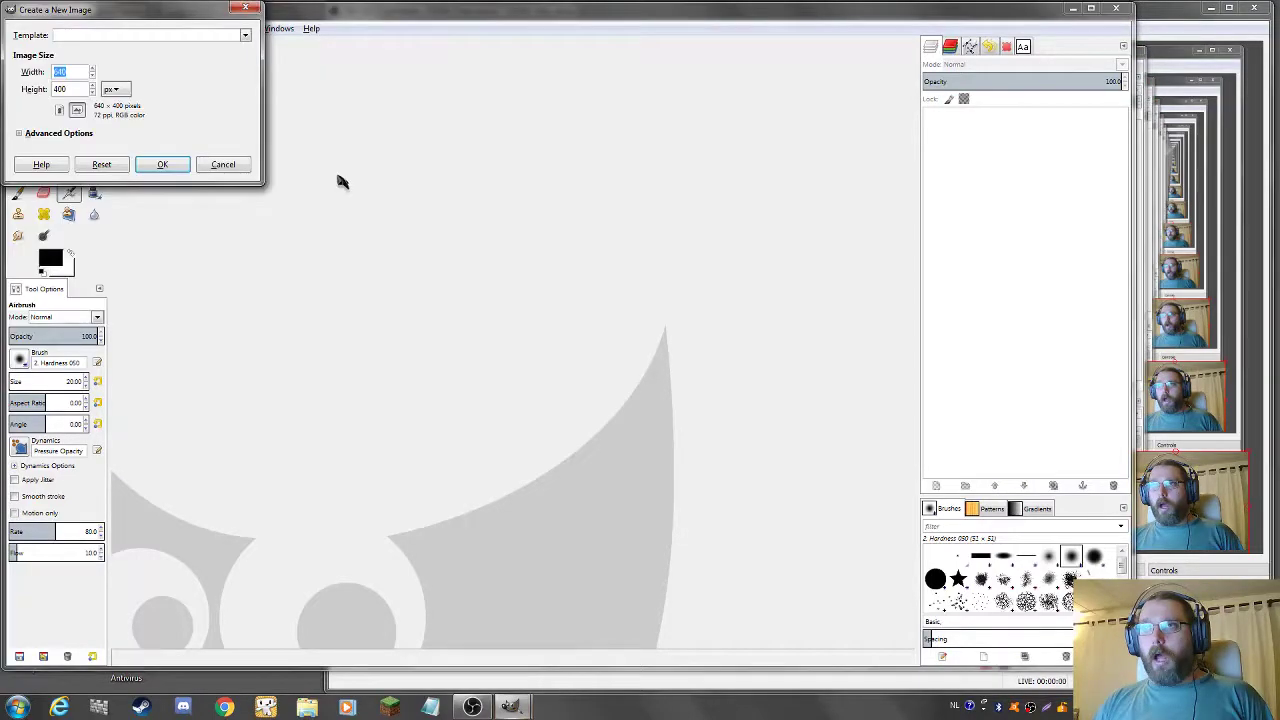
{"action": "left_click", "coordinate": [160, 166]}
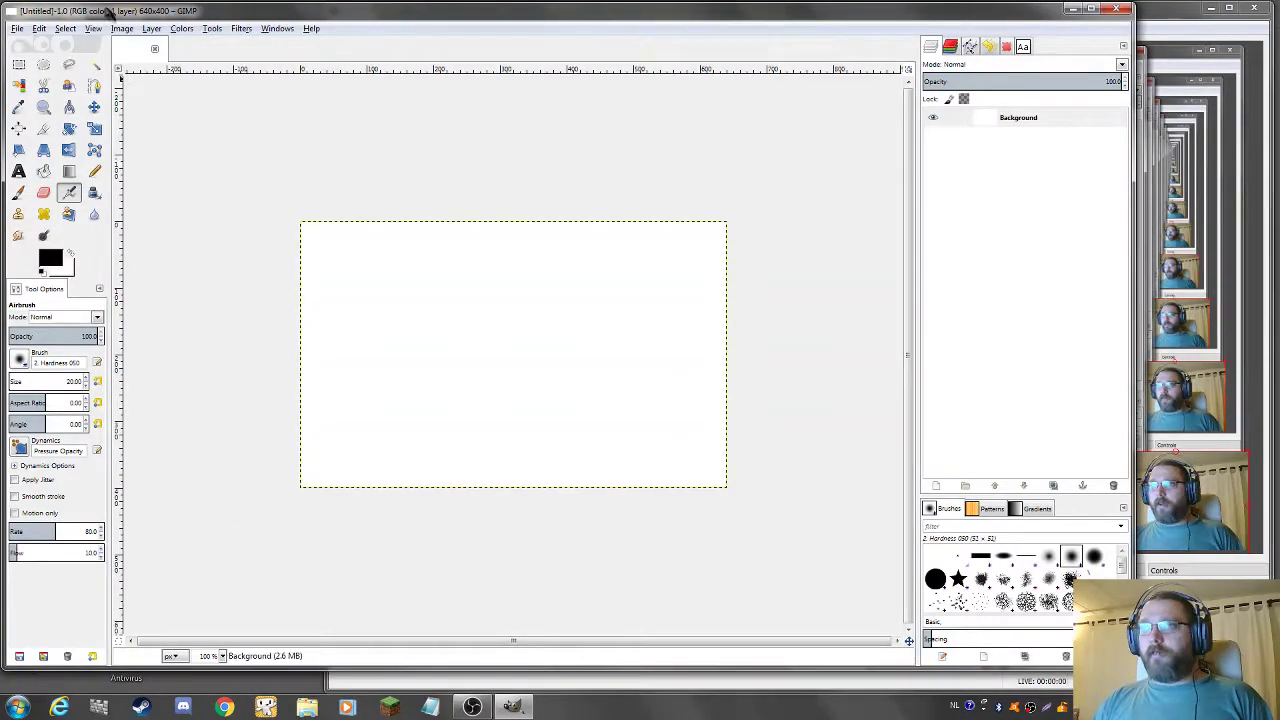
{"action": "key", "text": "shift+ctrl+j"}
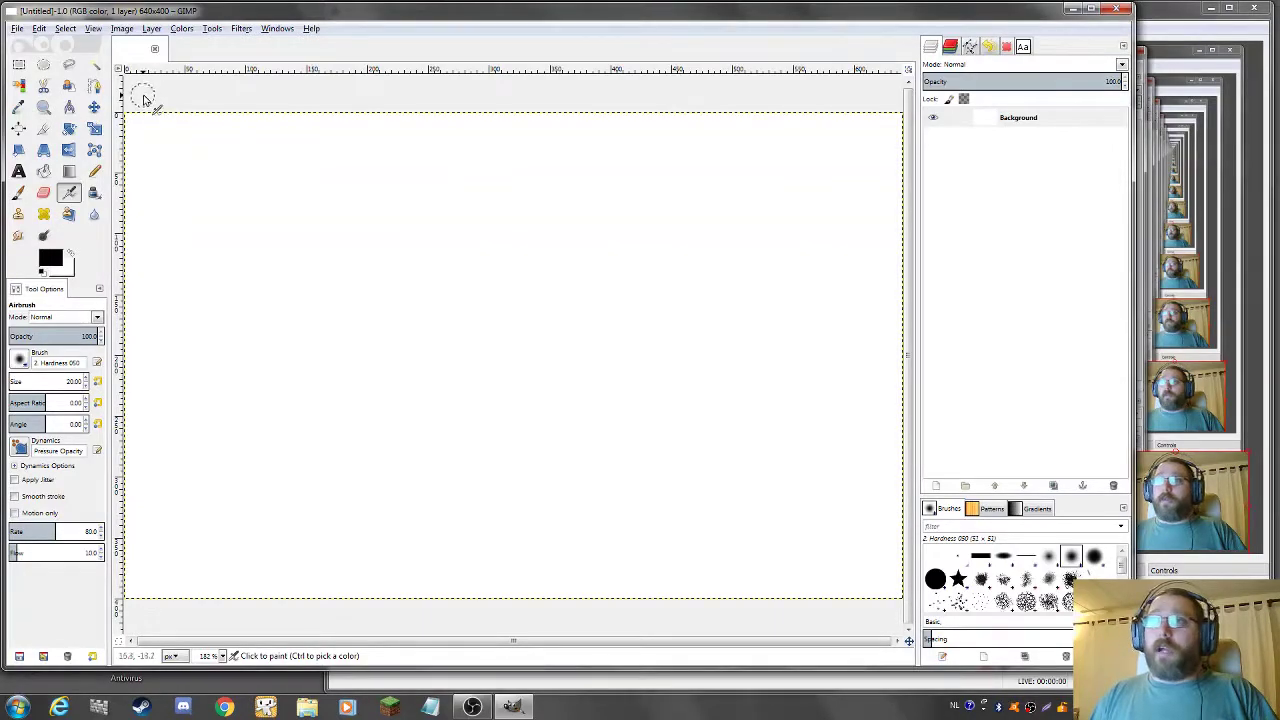
- Bucket-fill the whole canvas with the black foreground colour
{"action": "left_click", "coordinate": [44, 172]}
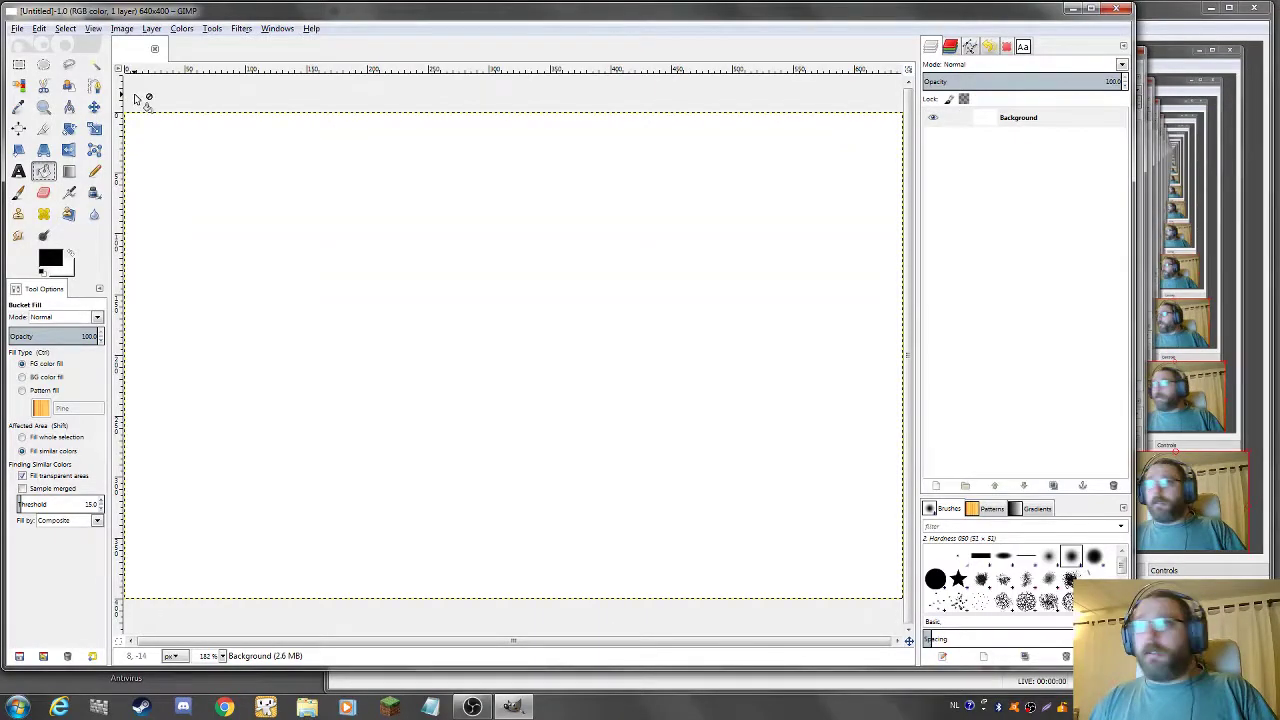
{"action": "left_click", "coordinate": [50, 256]}
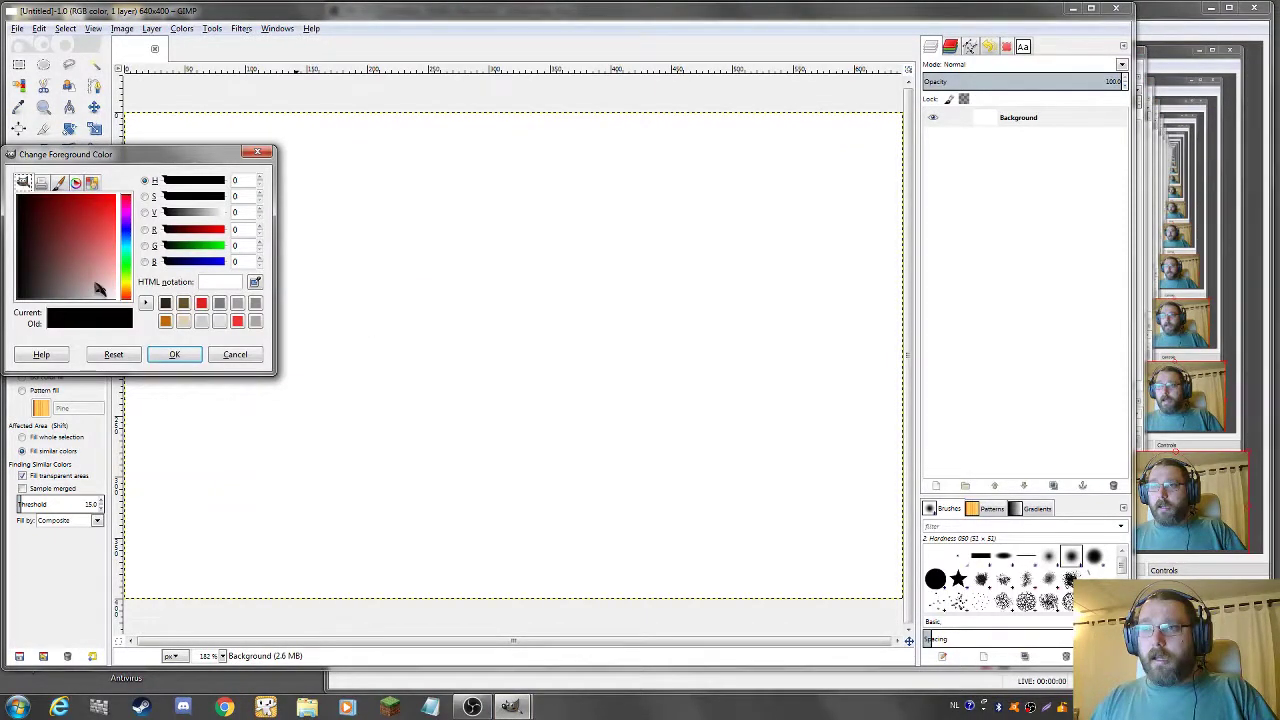
{"action": "left_click", "coordinate": [220, 355]}
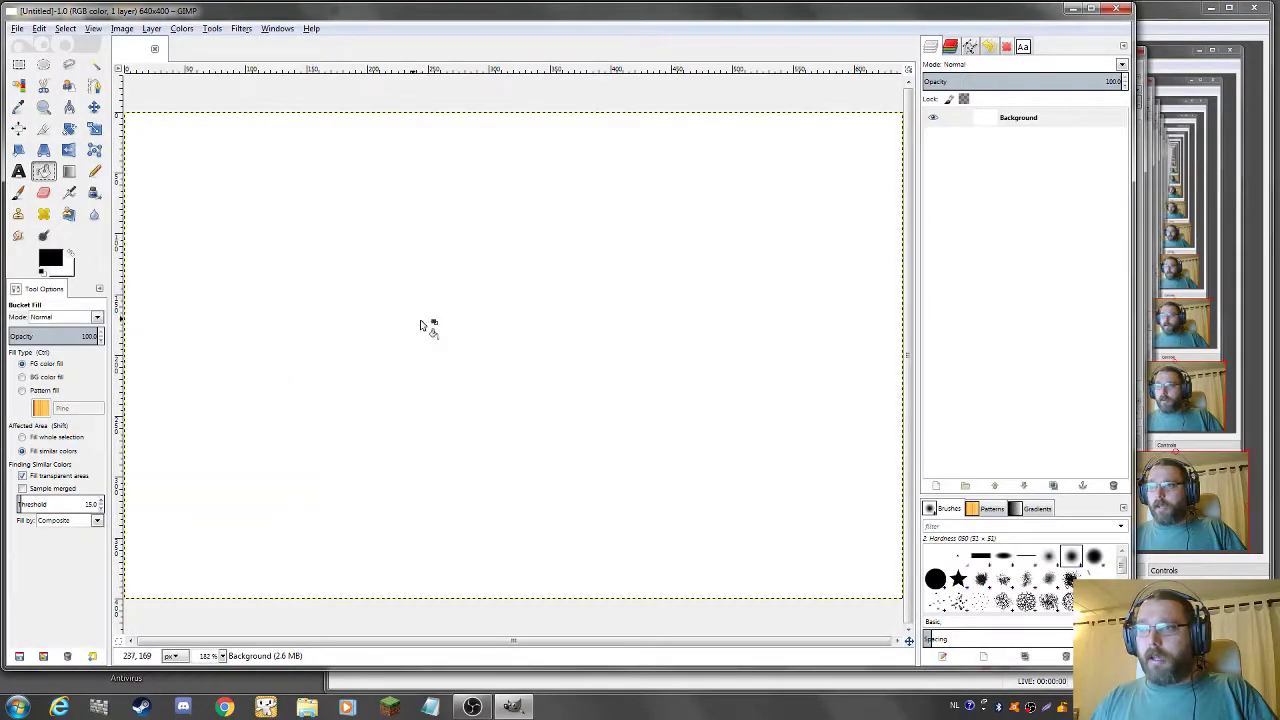
{"action": "left_click", "coordinate": [671, 287]}
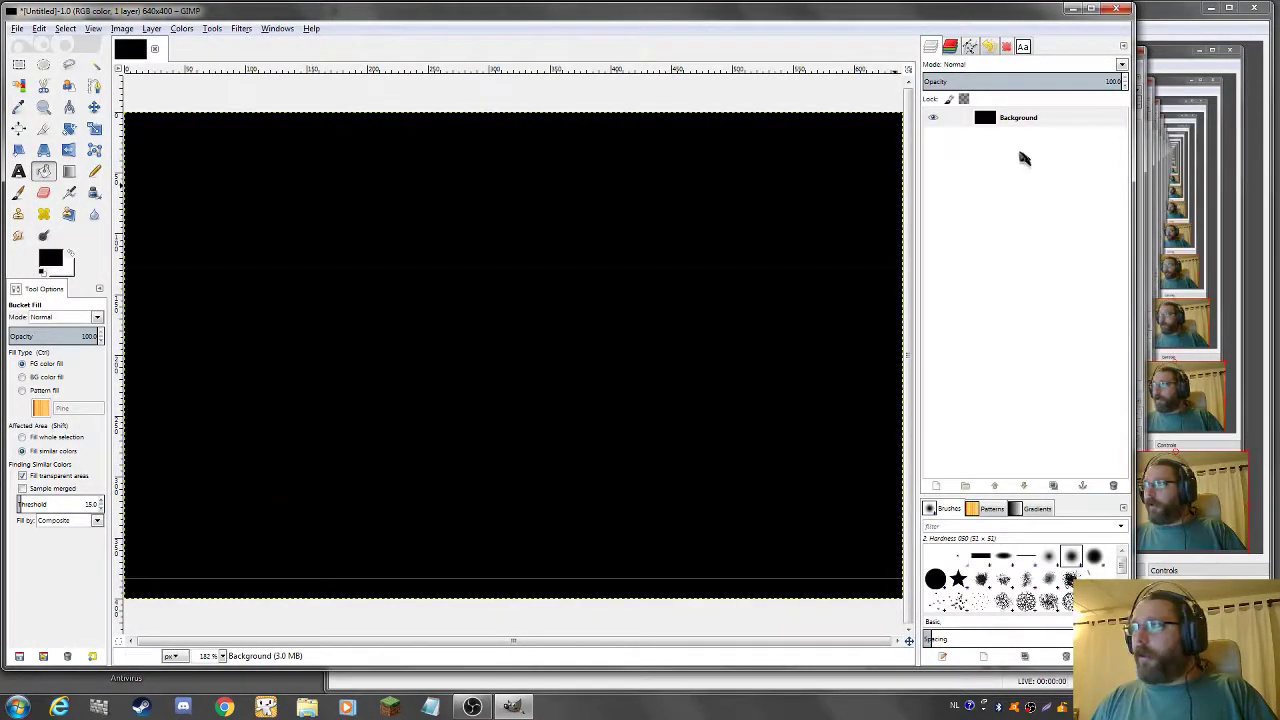
- Add a transparent layer named Layer above Background and fill it black
{"action": "right_click", "coordinate": [1004, 120]}
{"action": "left_click", "coordinate": [1043, 146]}
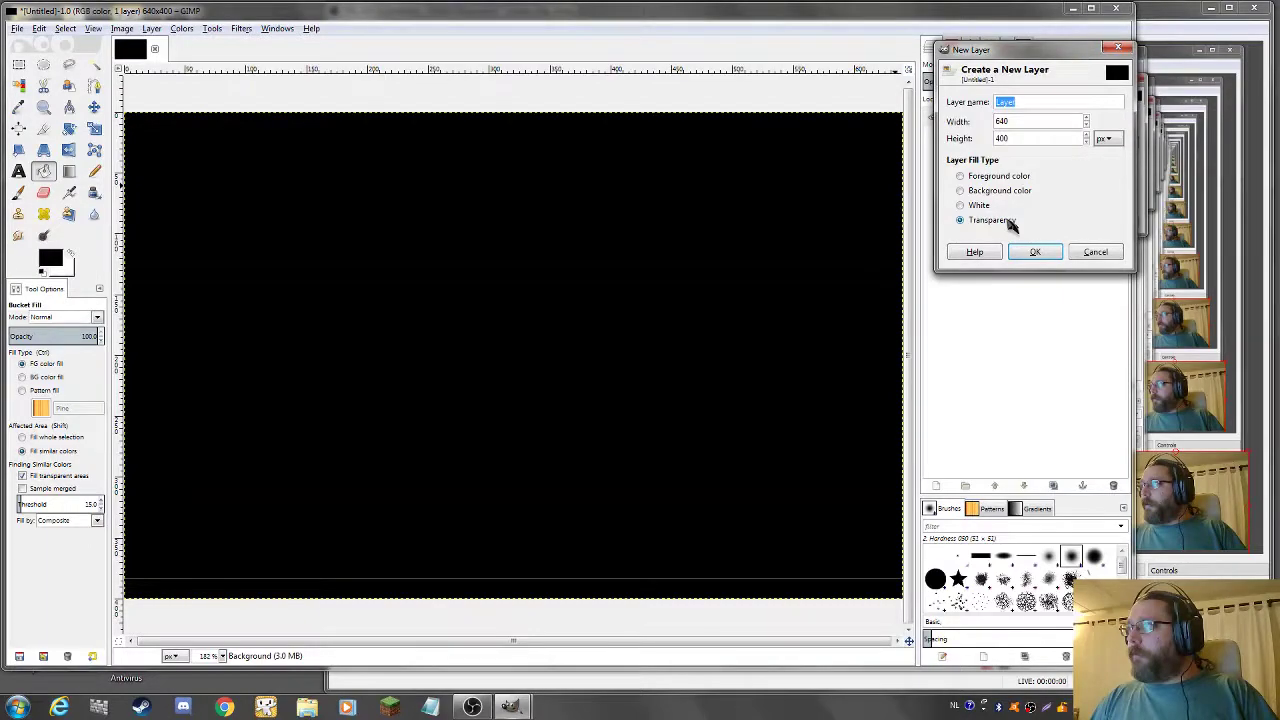
{"action": "left_click", "coordinate": [1035, 251]}
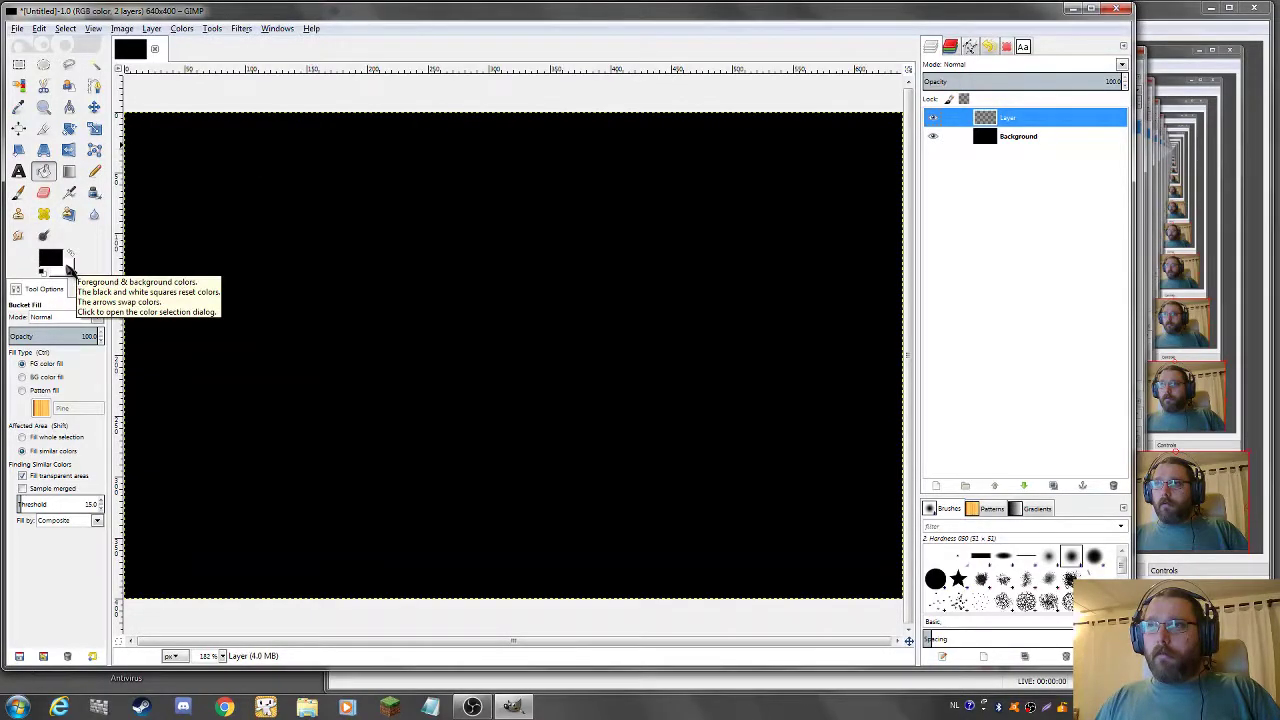
{"action": "left_click", "coordinate": [491, 237]}
- Navigate to the Filters > Render submenu
{"action": "left_click", "coordinate": [272, 30]}
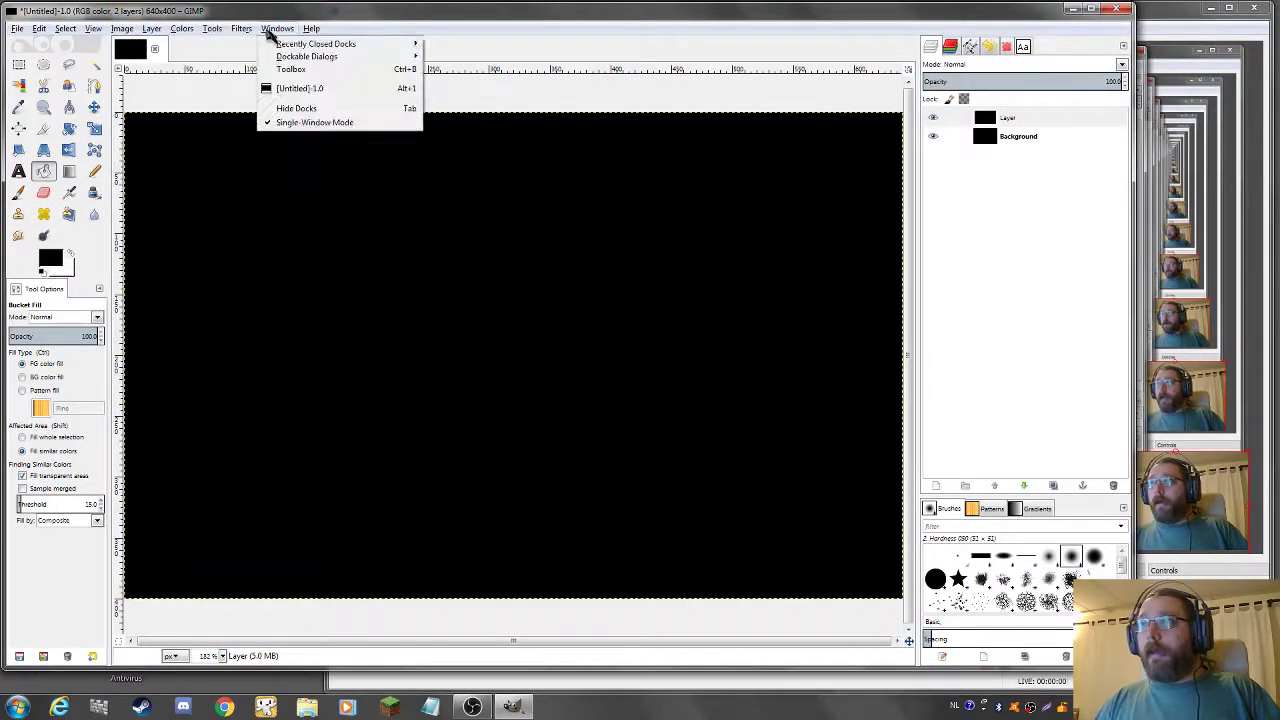
{"action": "mouse_move", "coordinate": [226, 30]}
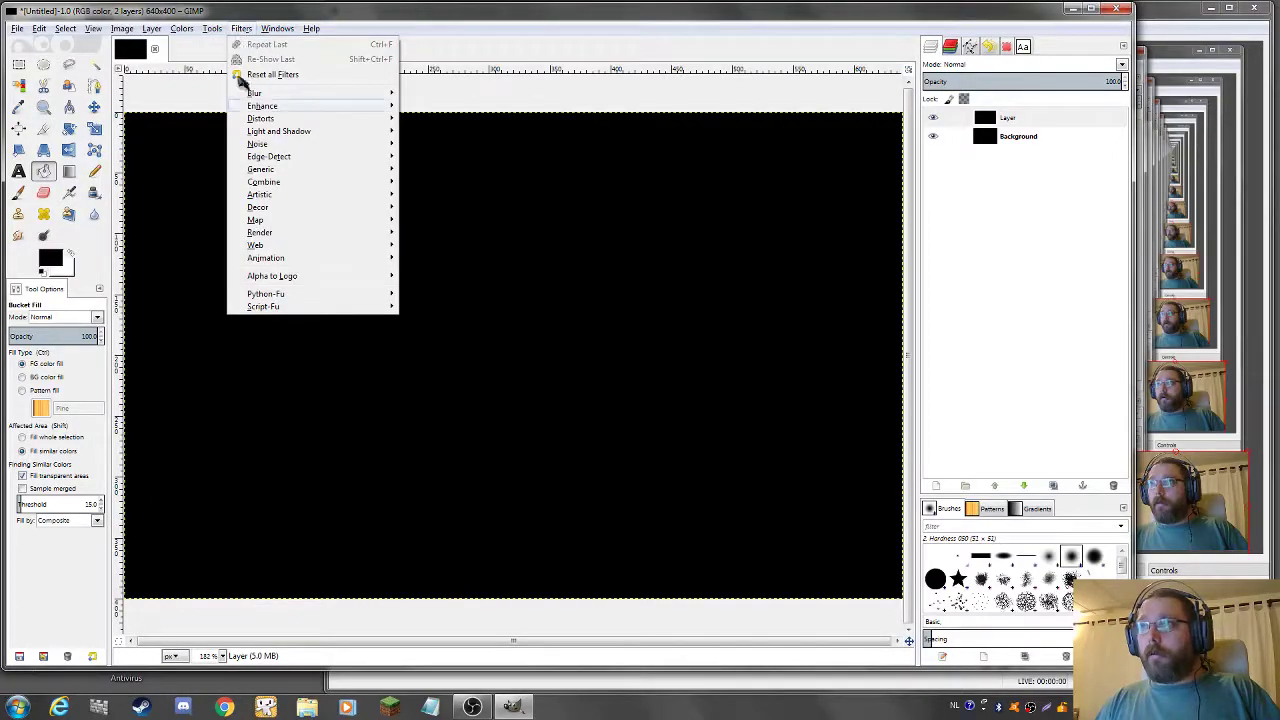
{"action": "mouse_move", "coordinate": [355, 248]}
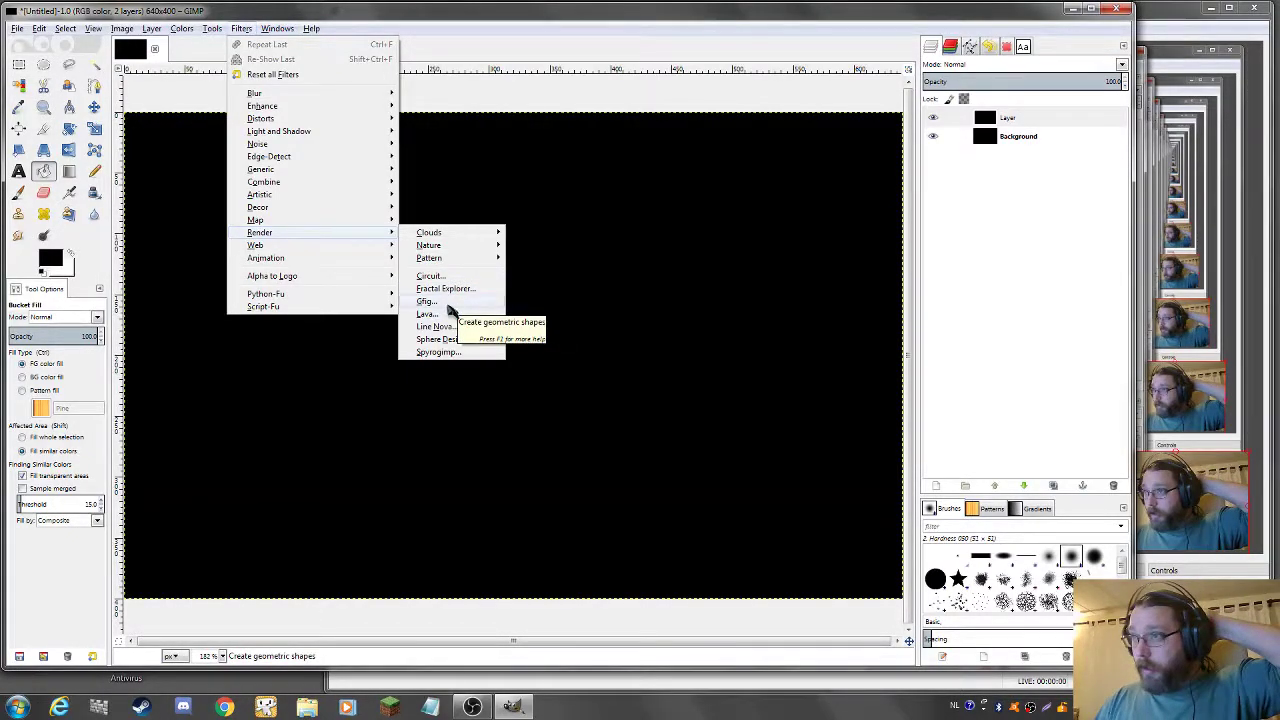
- Render turbulent, tileable Difference Clouds on Layer with X/Y size 16 and detail 15
{"action": "mouse_move", "coordinate": [429, 232]}
{"action": "left_click", "coordinate": [541, 230]}
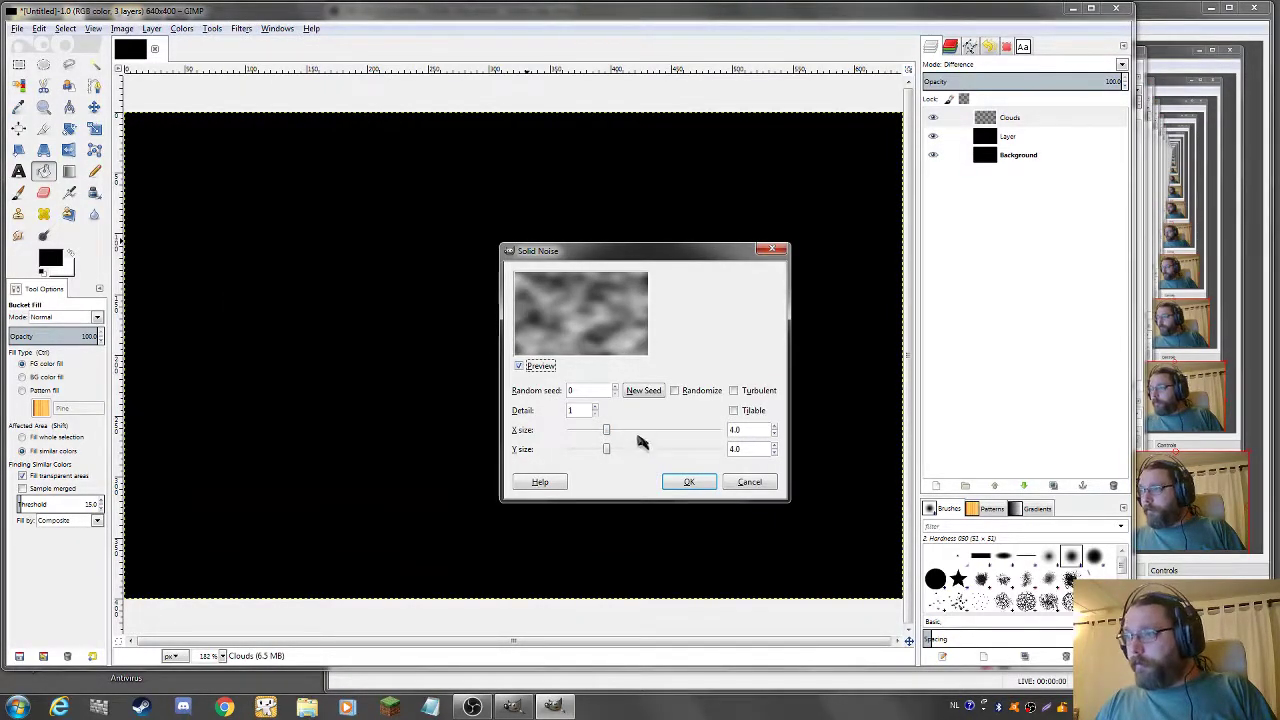
{"action": "left_click_drag", "start_coordinate": [638, 437], "coordinate": [712, 450]}
{"action": "mouse_move", "coordinate": [606, 449]}
{"action": "left_mouse_down"}
{"action": "mouse_move", "coordinate": [578, 450]}
{"action": "mouse_move", "coordinate": [729, 449]}
{"action": "left_mouse_up"}
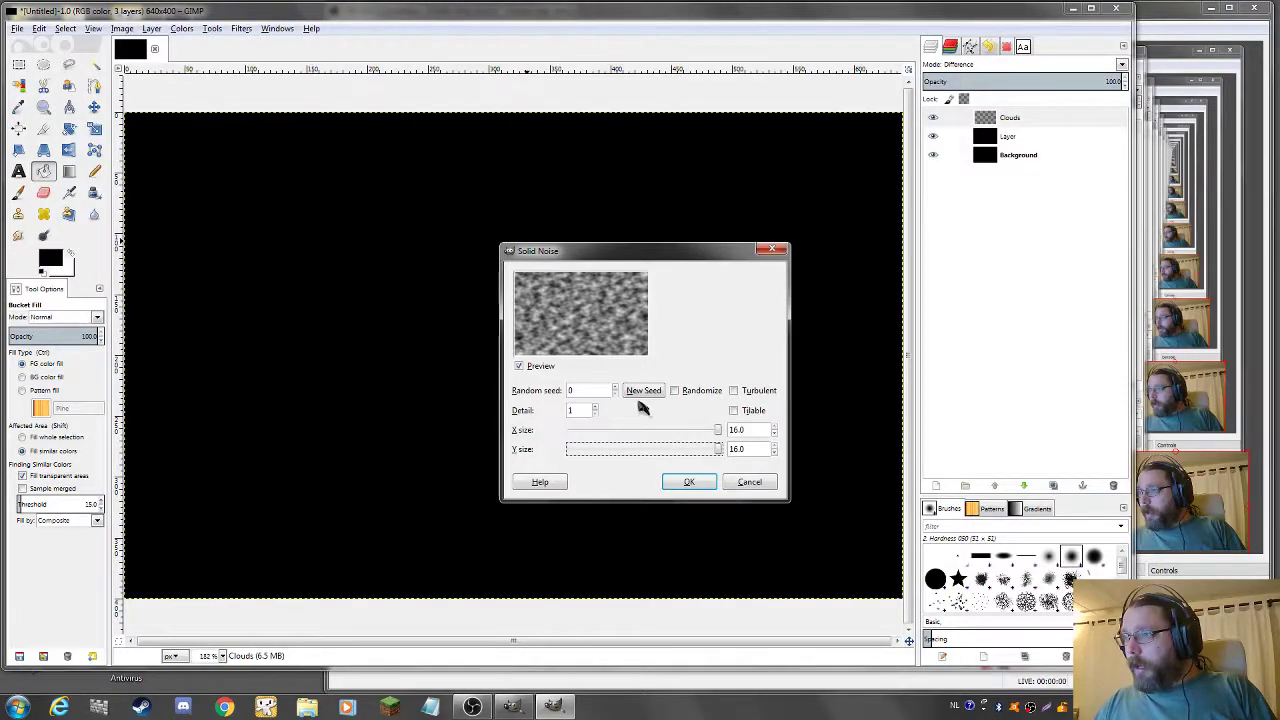
{"action": "left_click", "coordinate": [690, 392]}
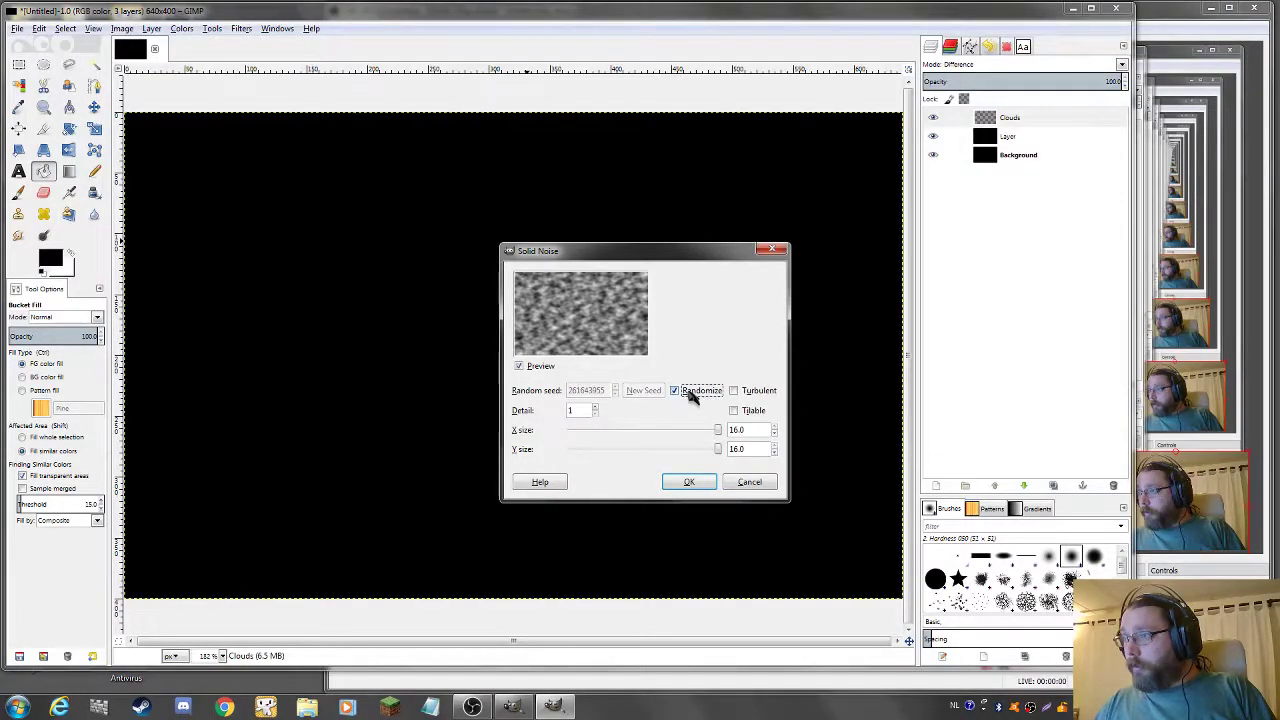
{"action": "left_click", "coordinate": [689, 393]}
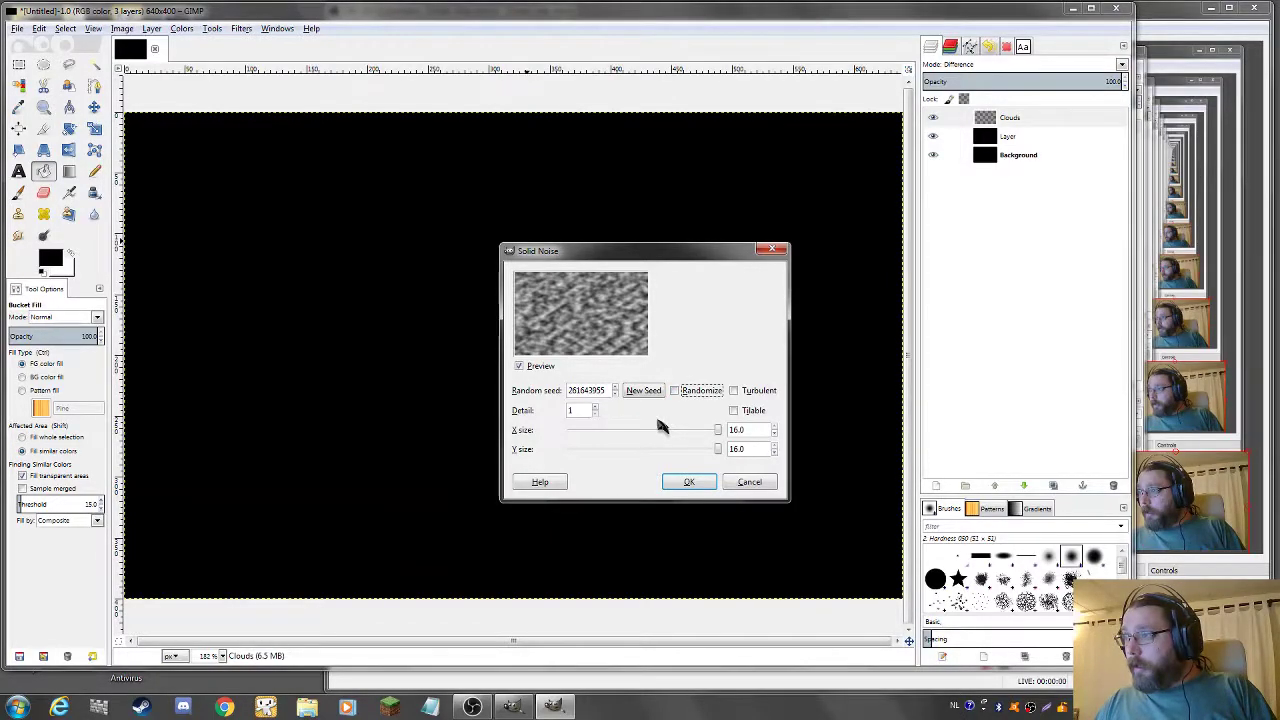
{"action": "left_click", "coordinate": [735, 391]}
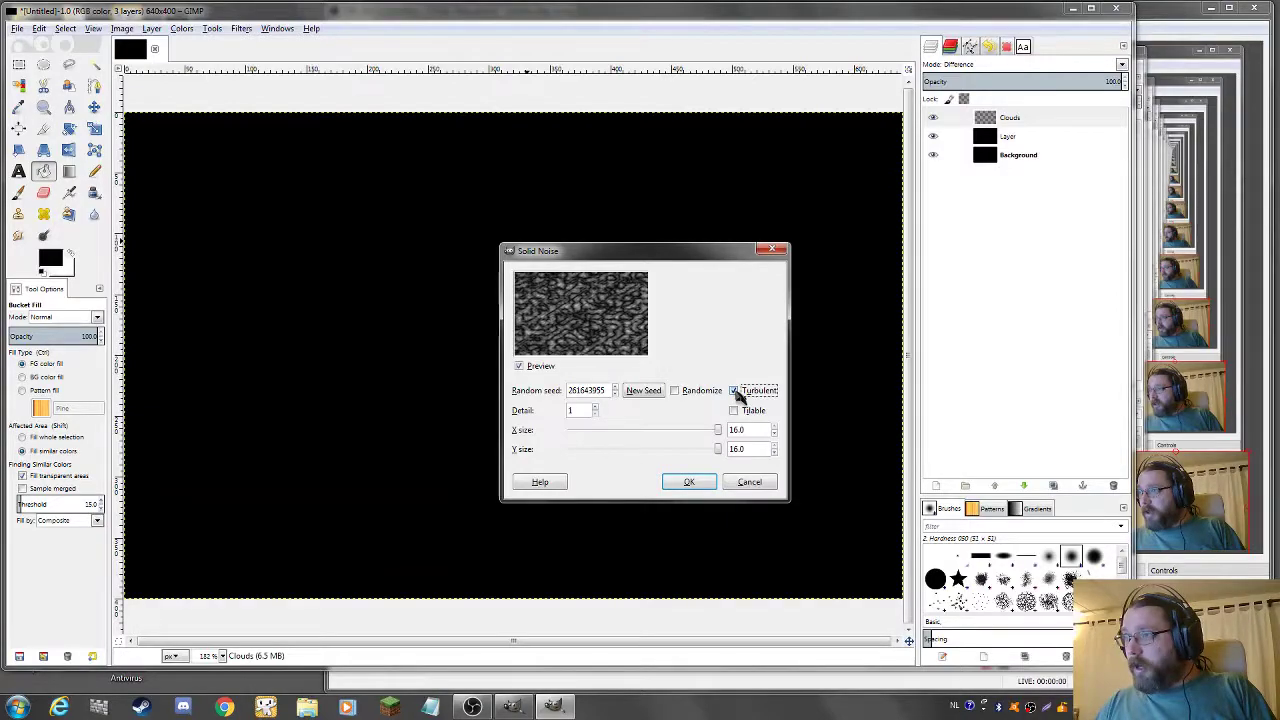
{"action": "left_click", "coordinate": [734, 411]}
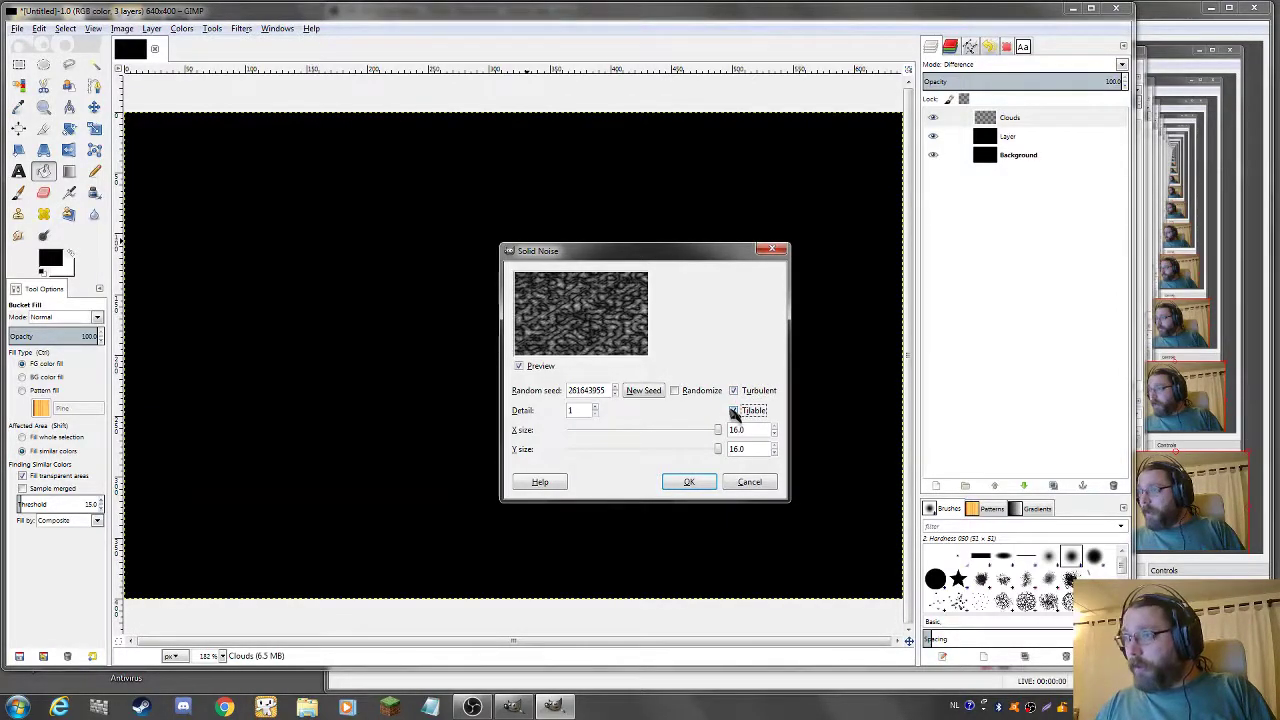
{"action": "double_click", "coordinate": [596, 409]}
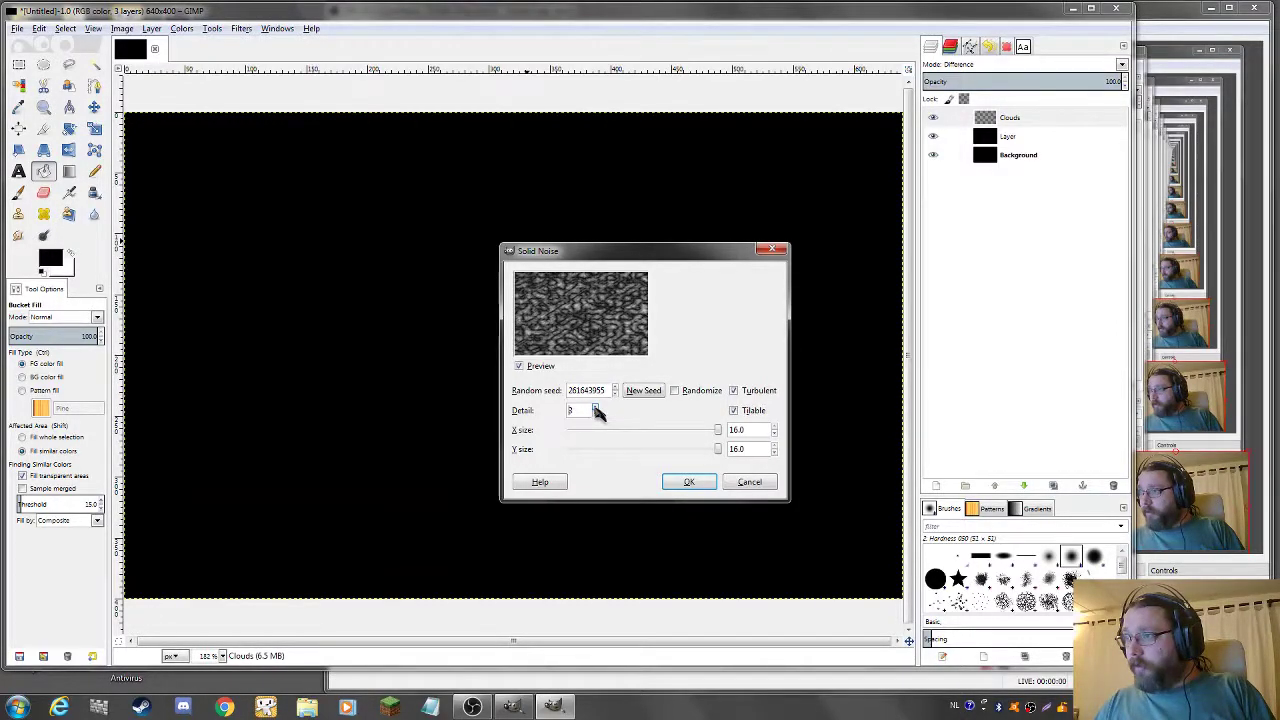
{"action": "left_click", "coordinate": [597, 412]}
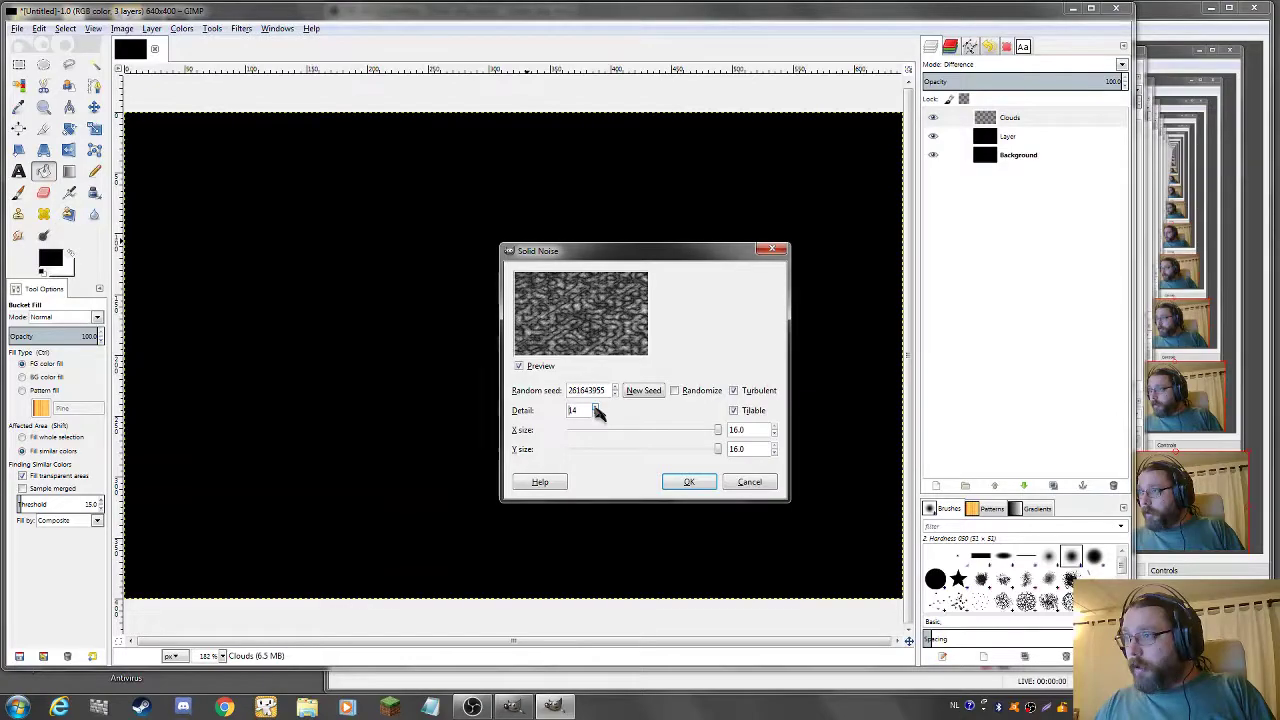
{"action": "left_click", "coordinate": [597, 410]}
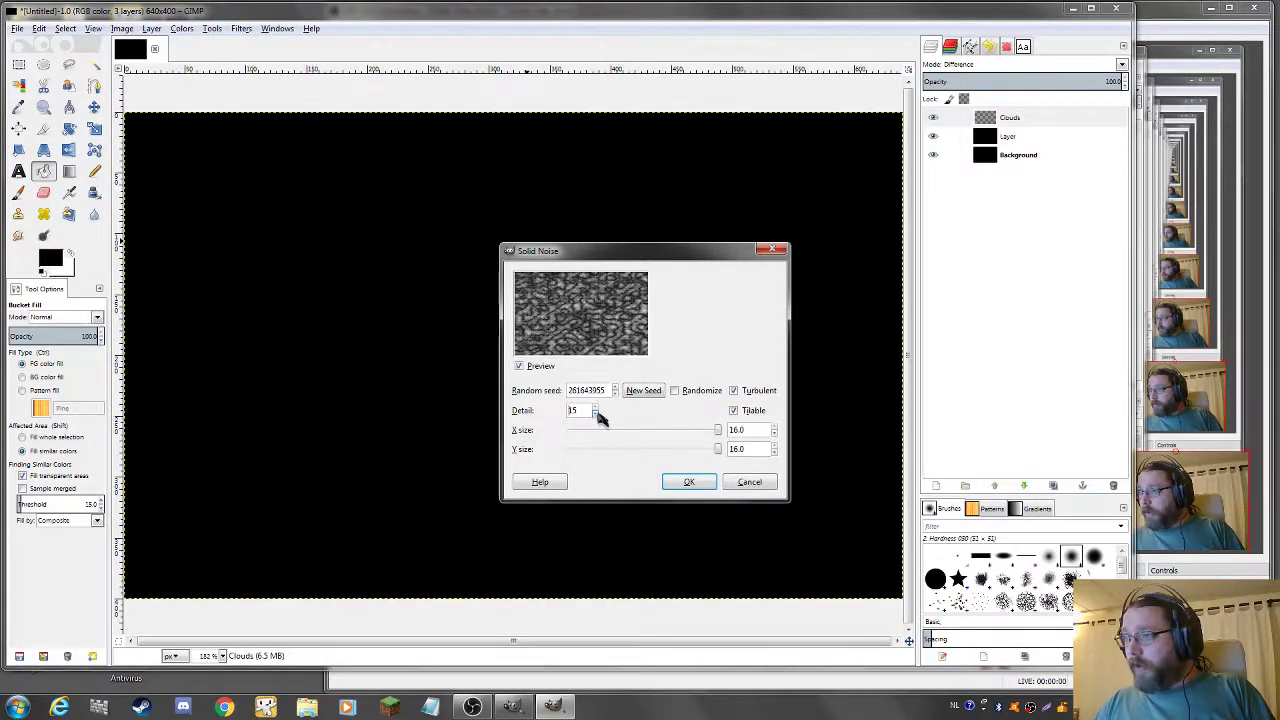
{"action": "left_click", "coordinate": [689, 483]}
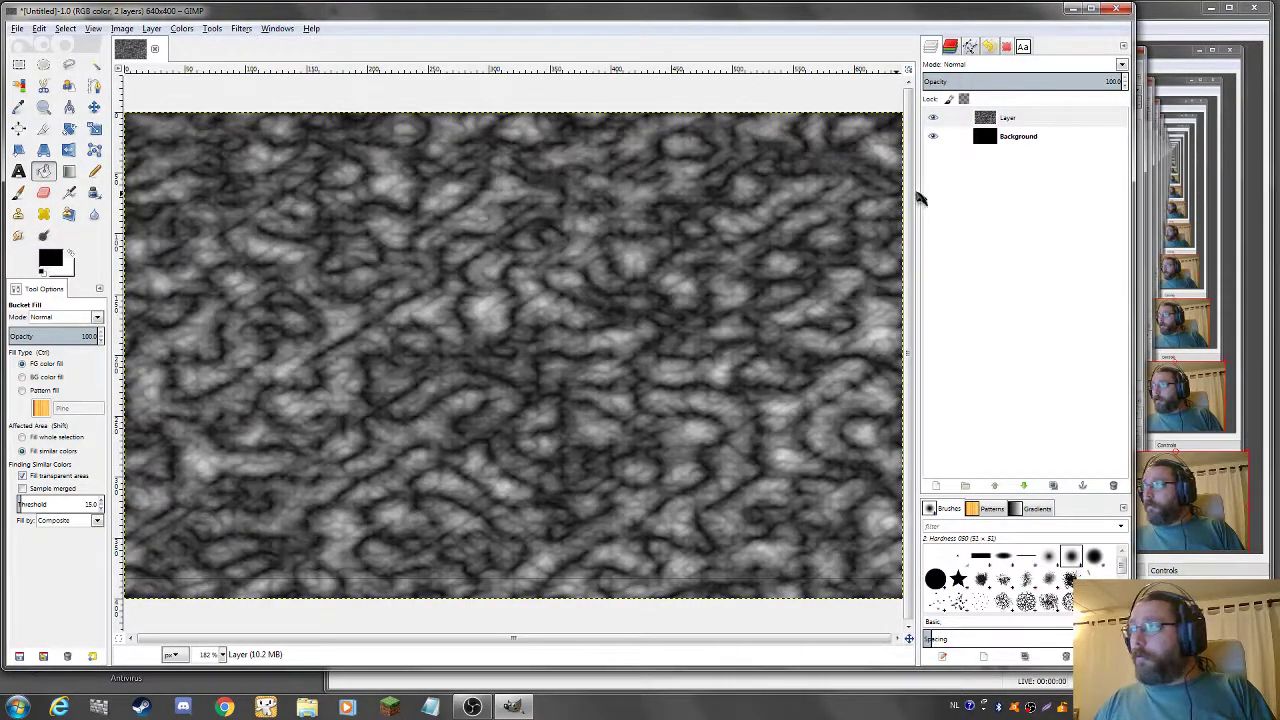
- Preview Overlay blending on the noise layer, then return it to Normal
{"action": "left_click", "coordinate": [1017, 66]}
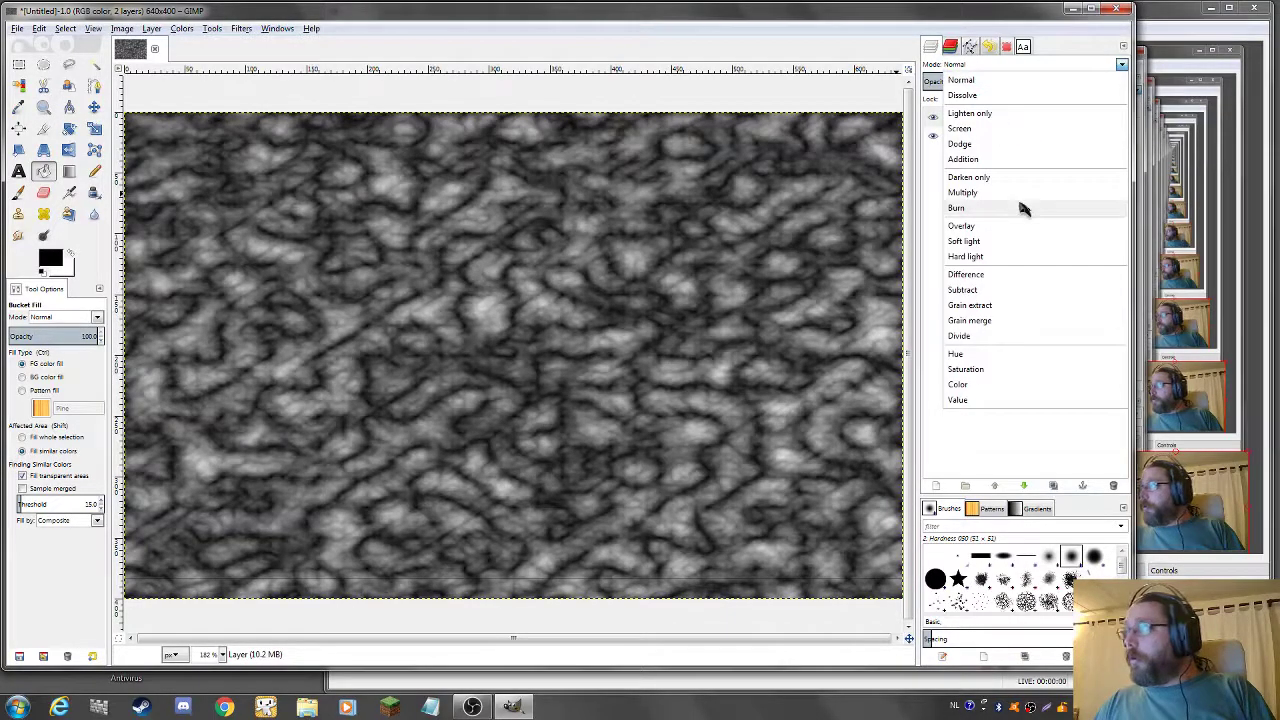
{"action": "left_click", "coordinate": [972, 227]}
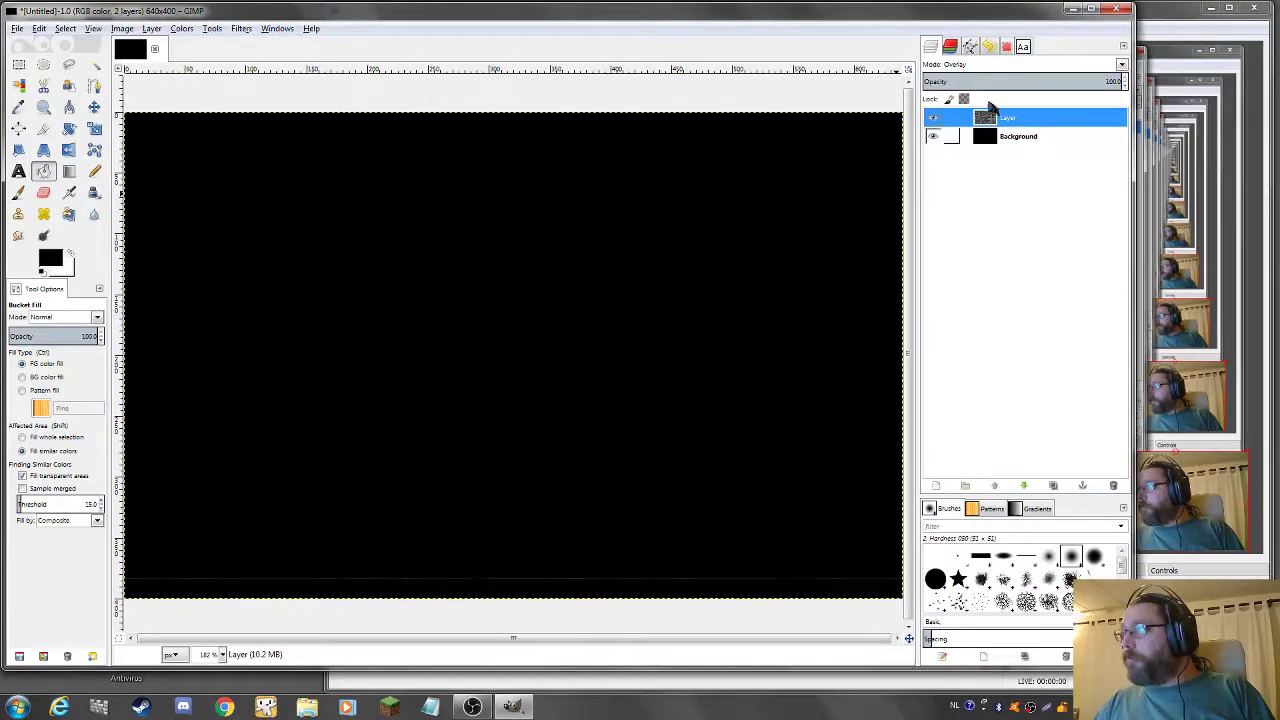
{"action": "left_click", "coordinate": [991, 64]}
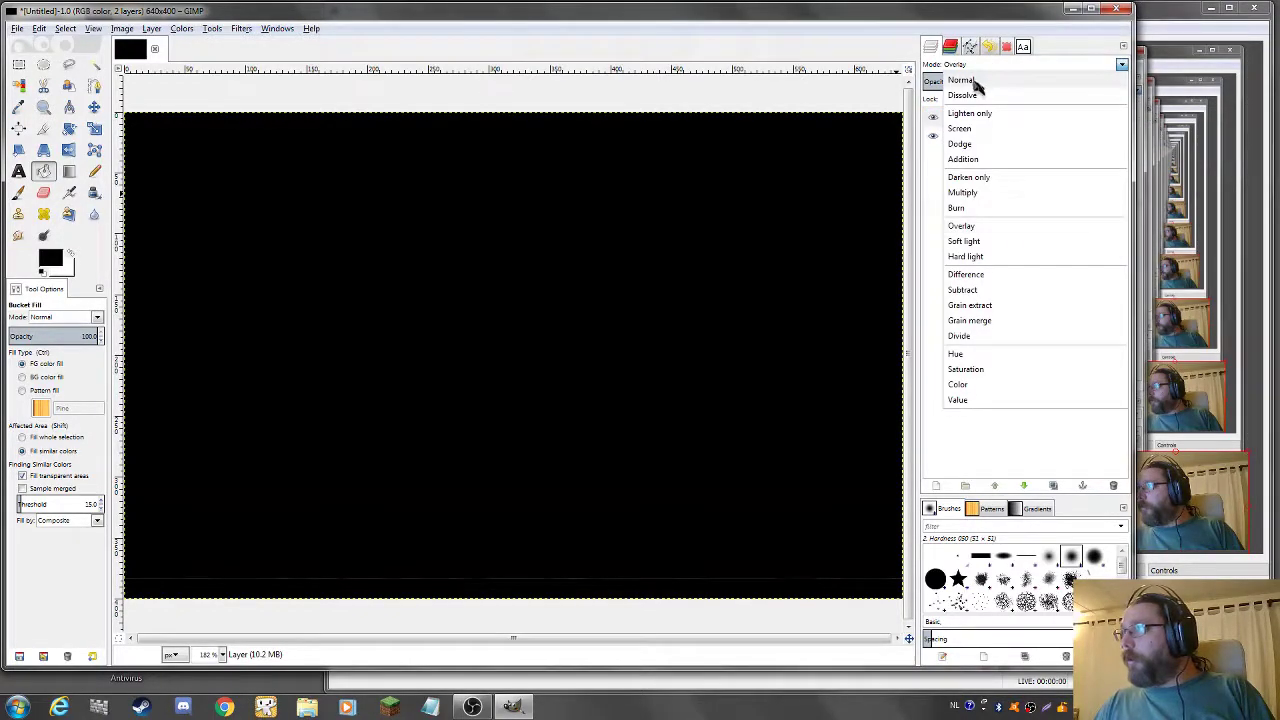
{"action": "left_click", "coordinate": [970, 80]}
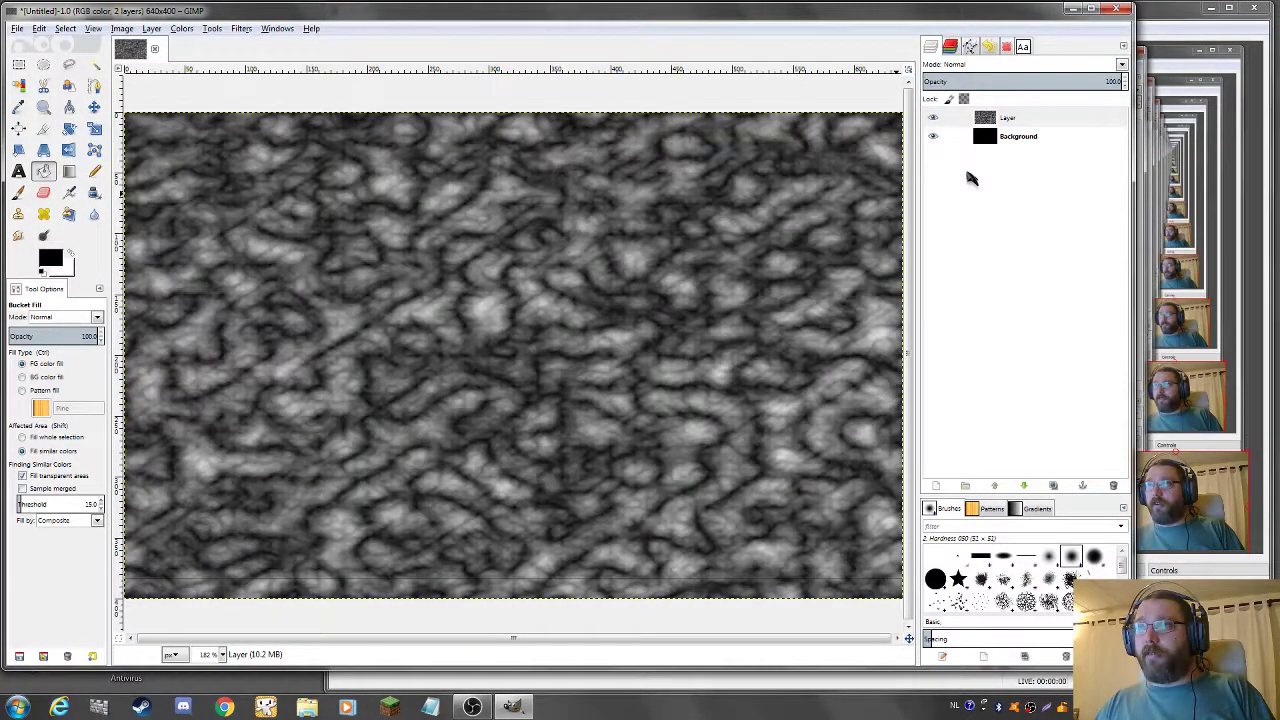
- Add a new transparent layer, Layer #1, directly above the Background
{"action": "right_click", "coordinate": [1001, 139]}
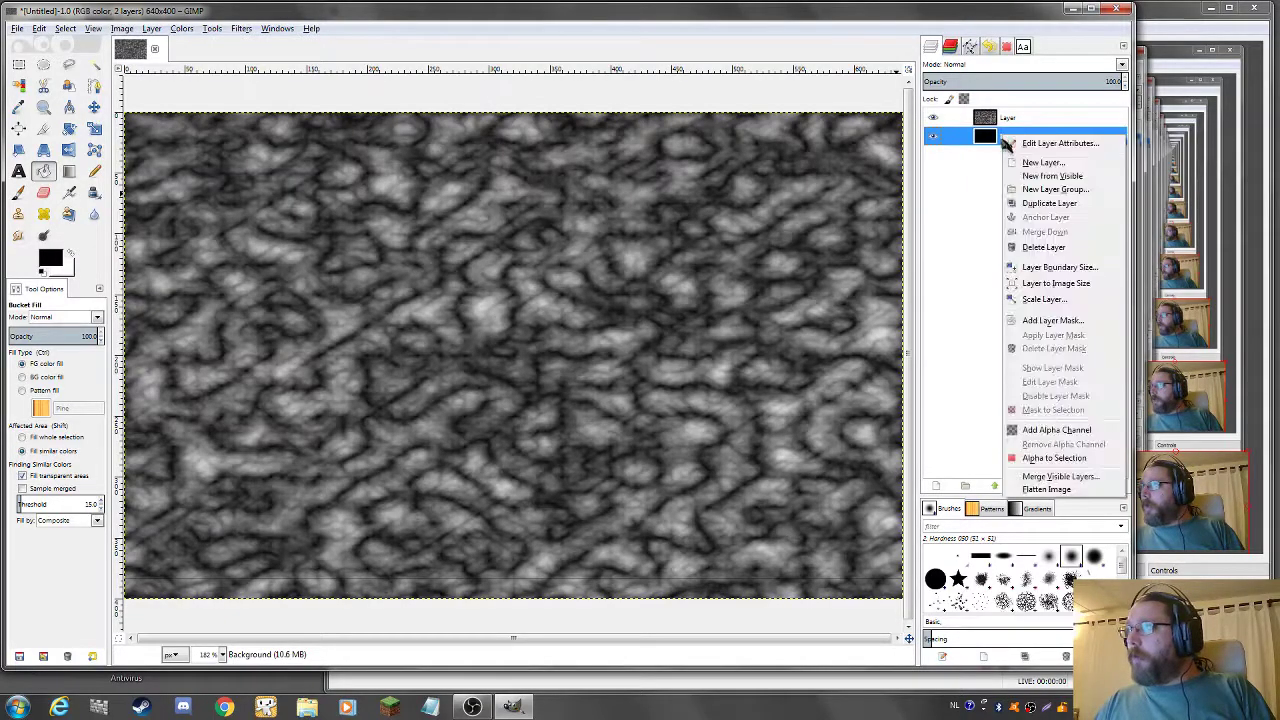
{"action": "left_click", "coordinate": [1010, 162]}
{"action": "left_click", "coordinate": [1047, 270]}
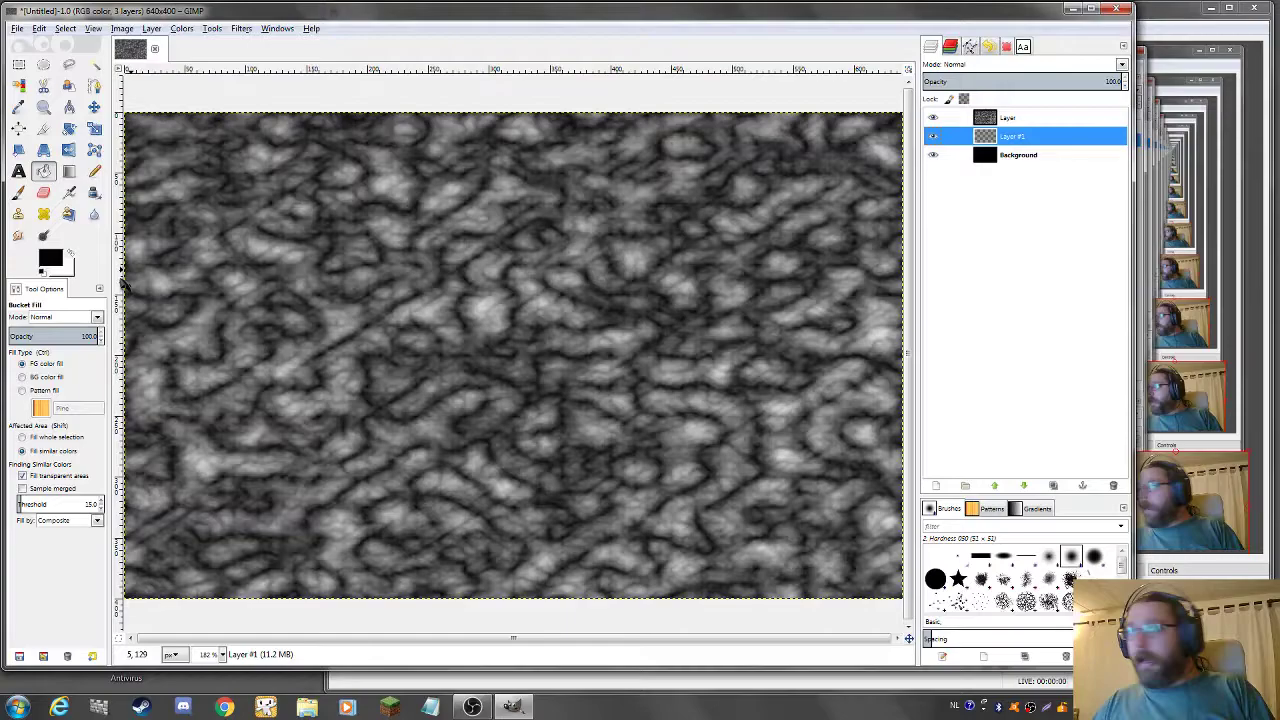
- Fill Layer #1 with the orange colour bd6a09
{"action": "left_click", "coordinate": [40, 264]}
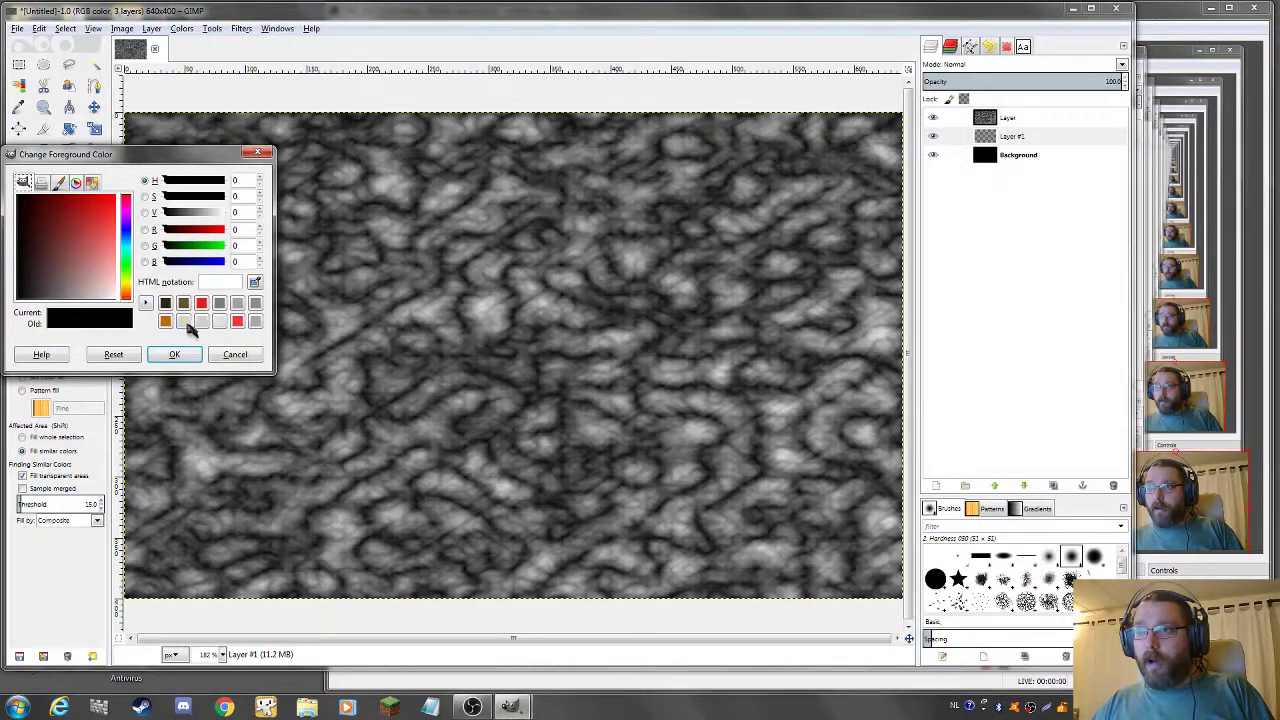
{"action": "left_click", "coordinate": [165, 320]}
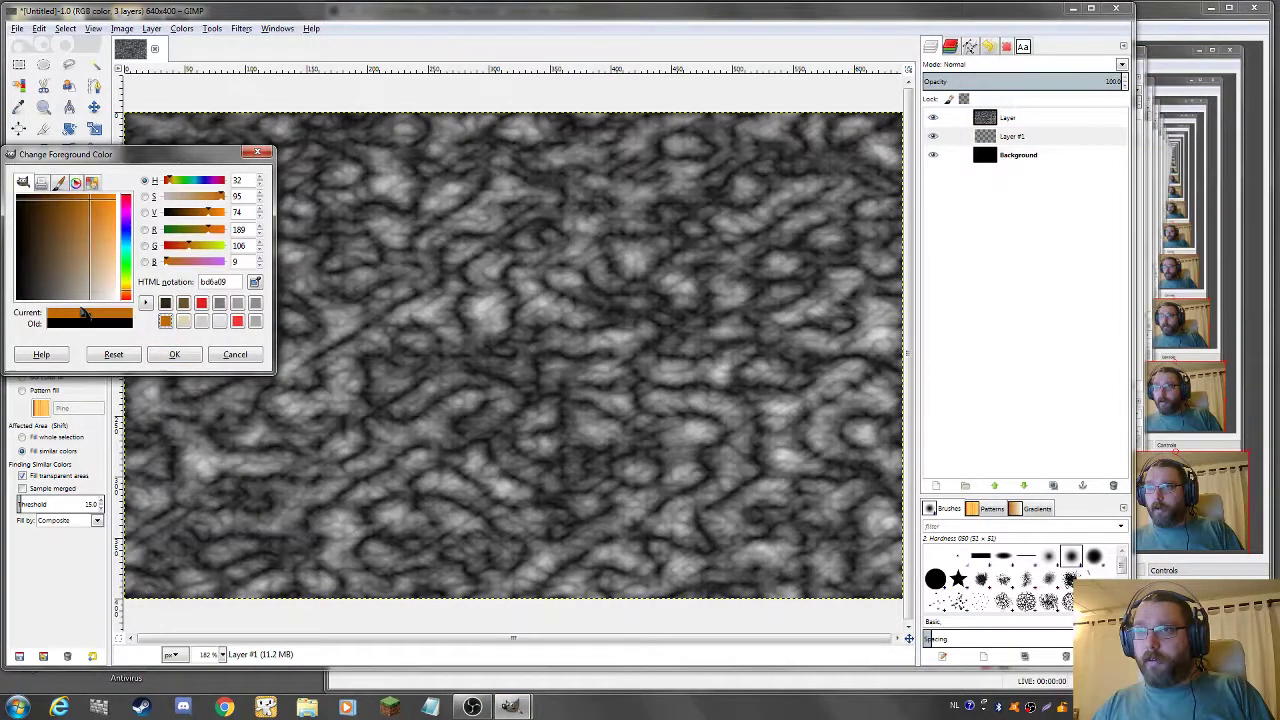
{"action": "left_click", "coordinate": [174, 354]}
{"action": "left_click", "coordinate": [461, 316]}
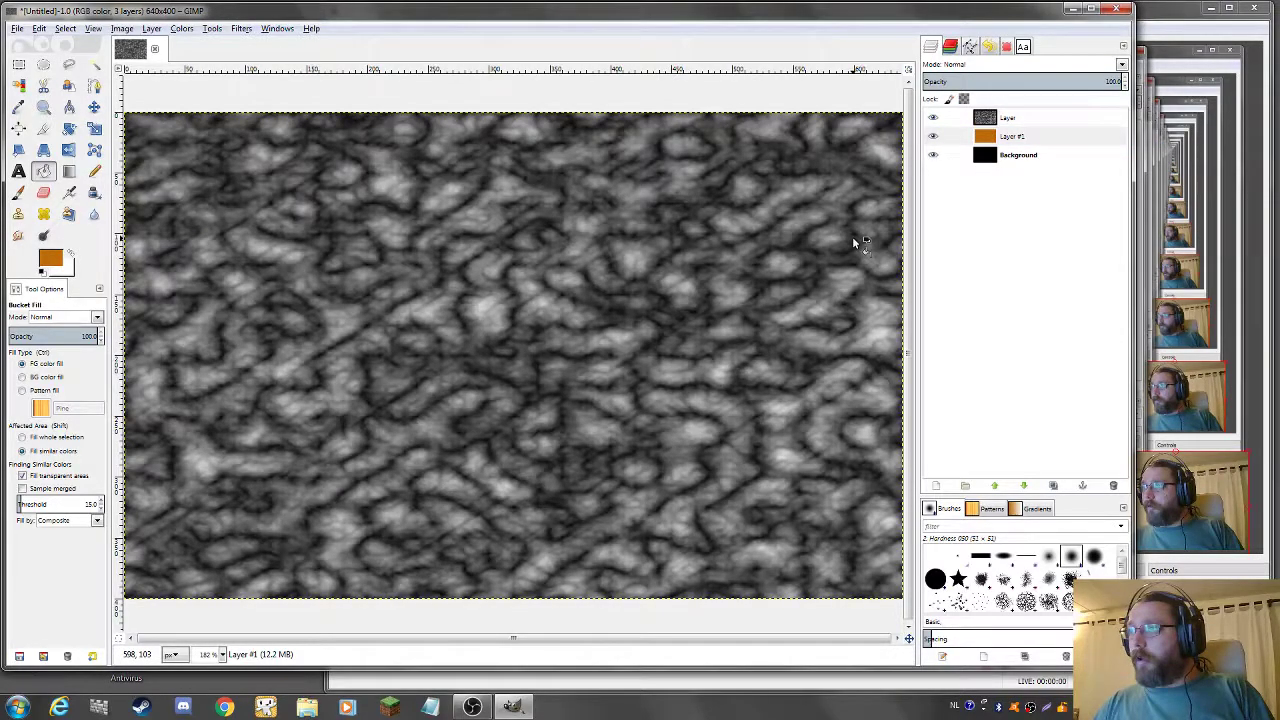
- Set the noise layer's blend mode to Burn after trying Overlay
{"action": "left_click", "coordinate": [1006, 120]}
{"action": "left_click", "coordinate": [1025, 64]}
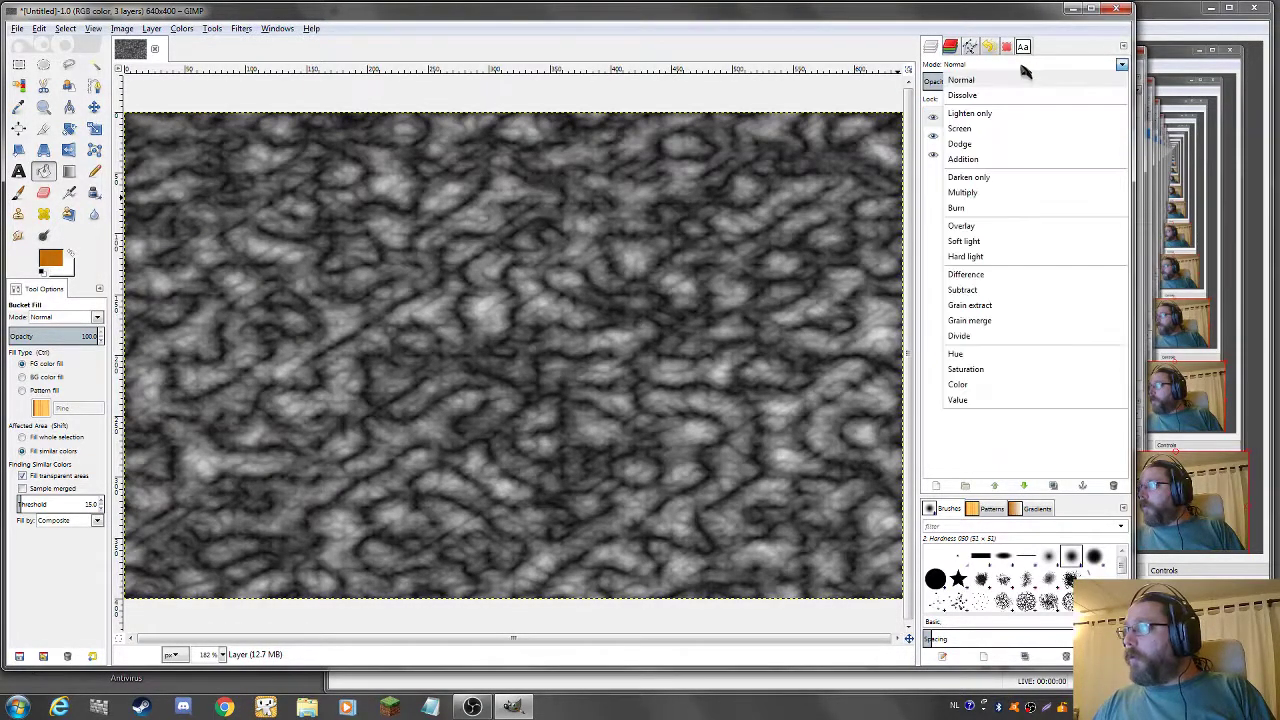
{"action": "left_click", "coordinate": [965, 230]}
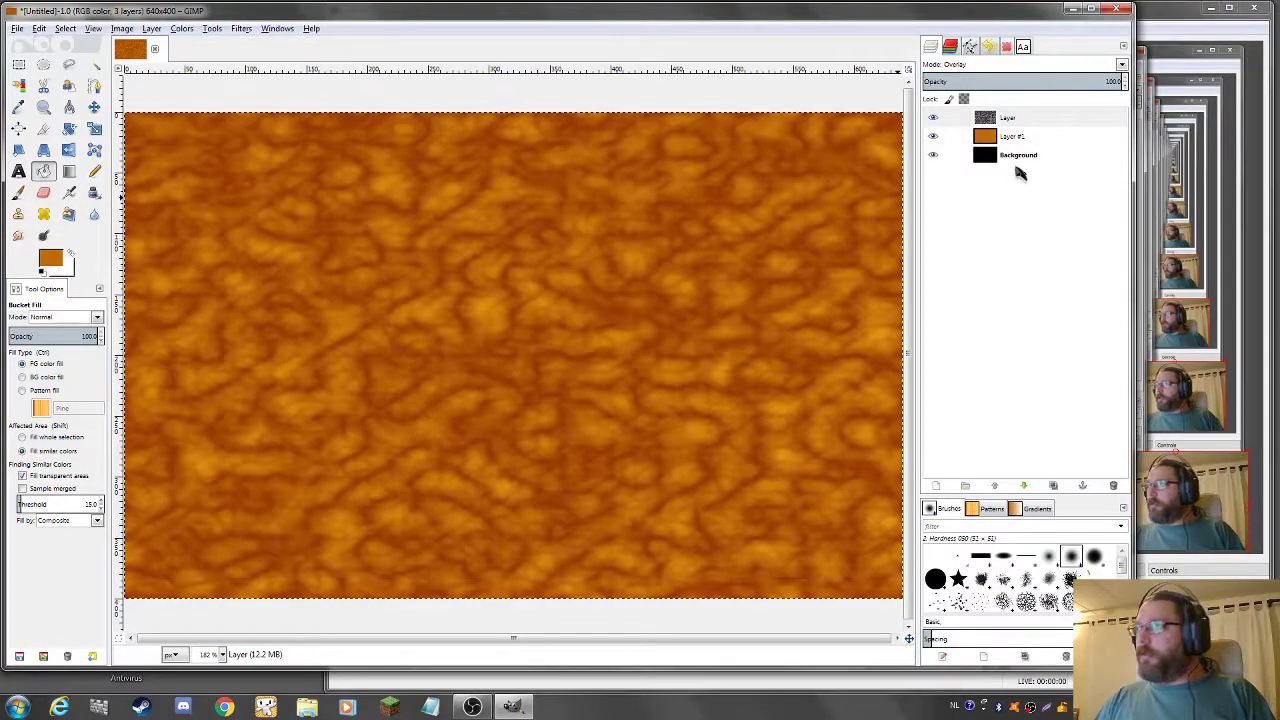
{"action": "left_click", "coordinate": [986, 68]}
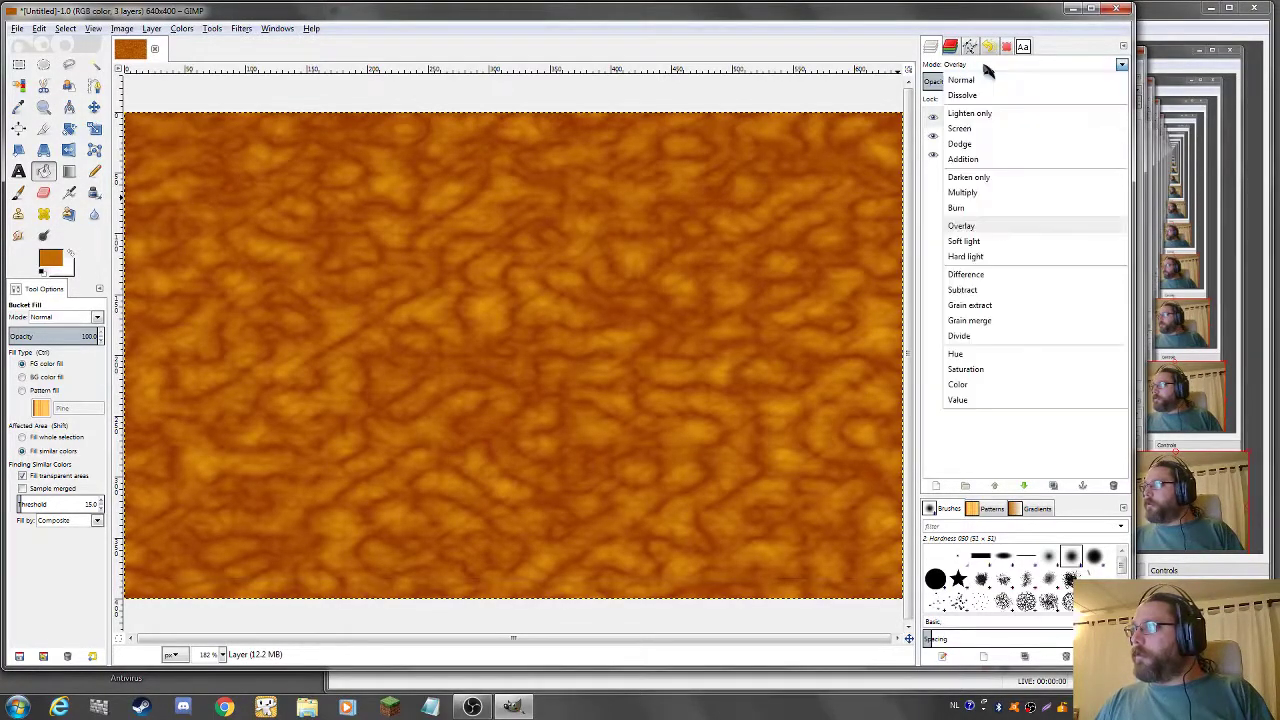
{"action": "left_click", "coordinate": [1005, 209]}
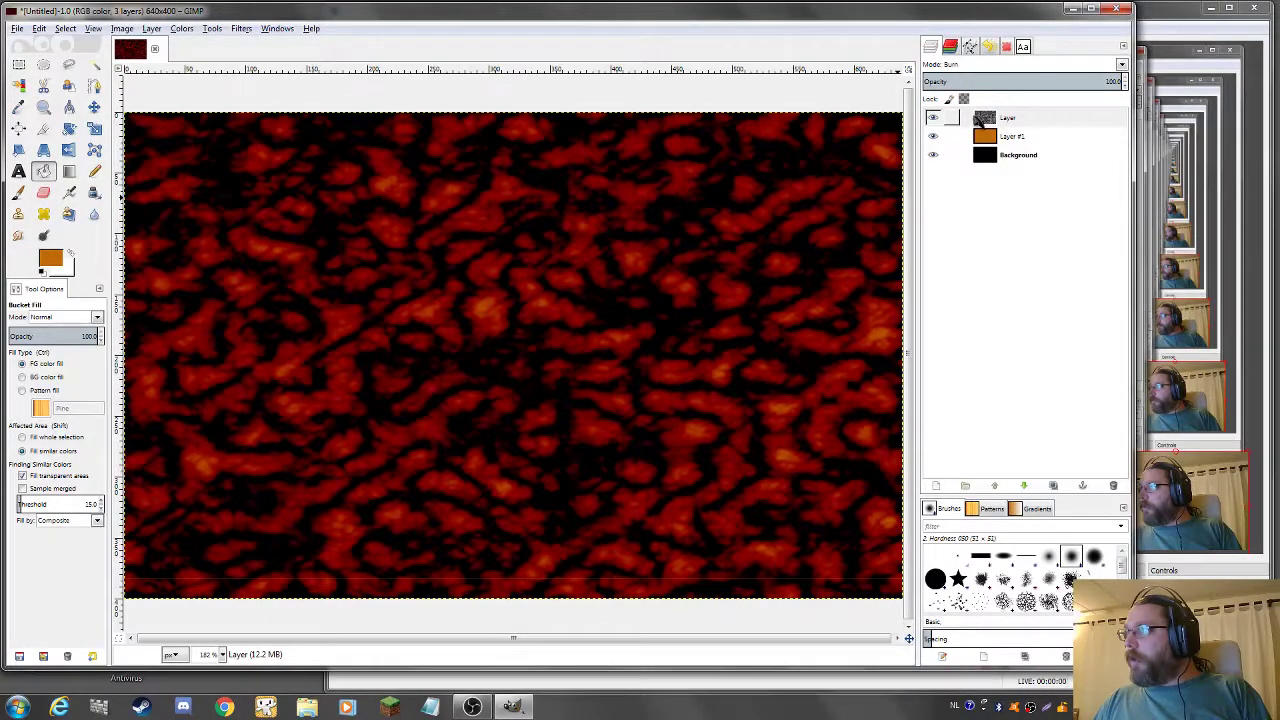
- Create a layer group named 'background set 1' and move the noise layer into it
{"action": "right_click", "coordinate": [1012, 121]}
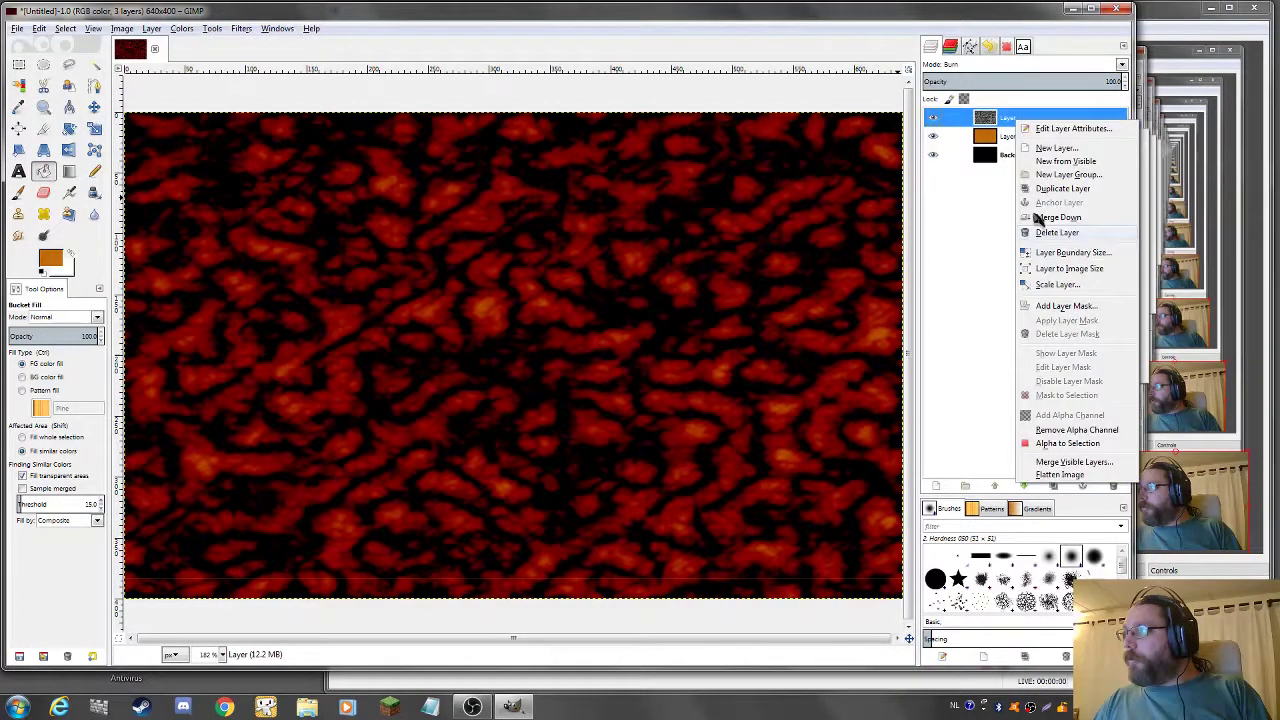
{"action": "left_click", "coordinate": [1066, 175]}
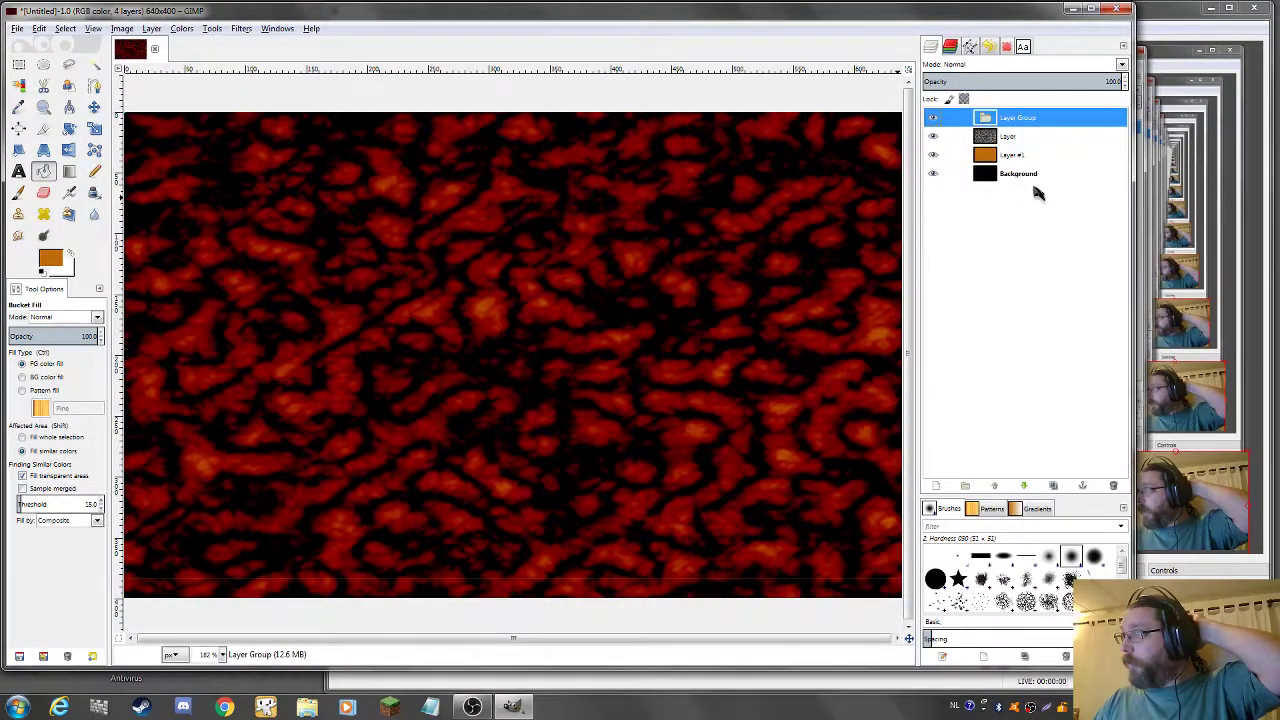
{"action": "double_click", "coordinate": [1021, 117]}
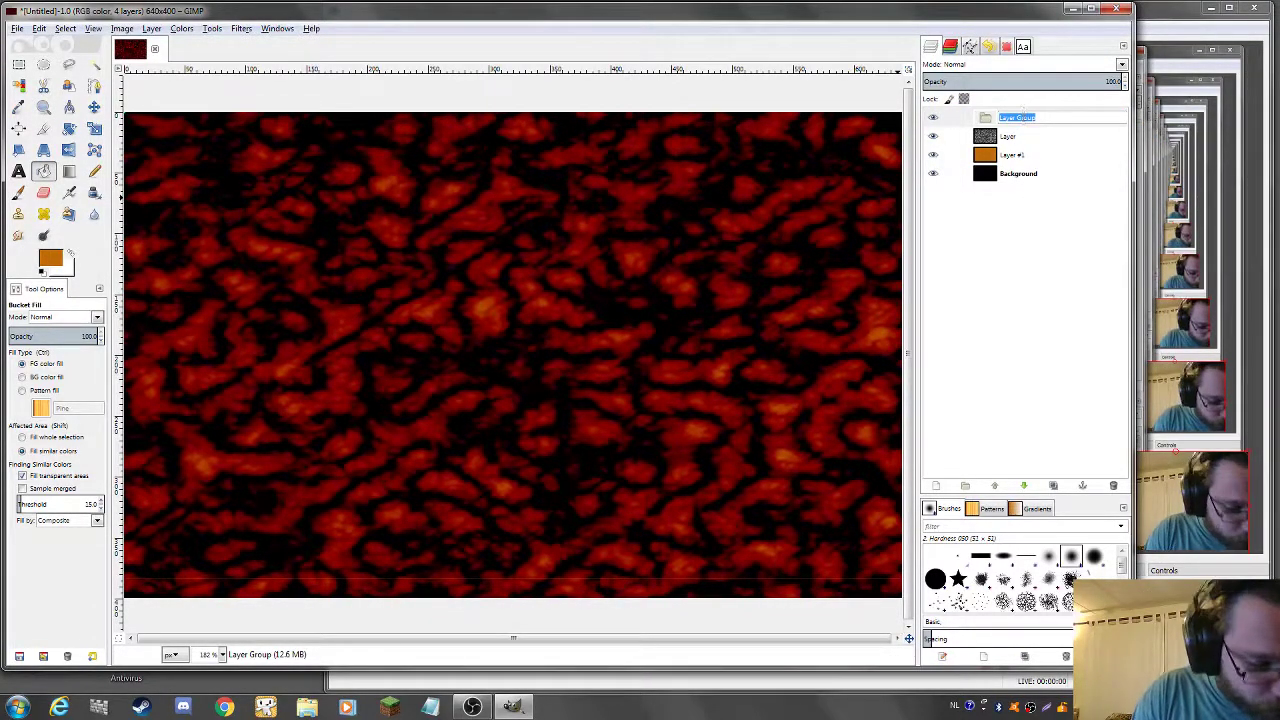
{"action": "type", "text": "back"}
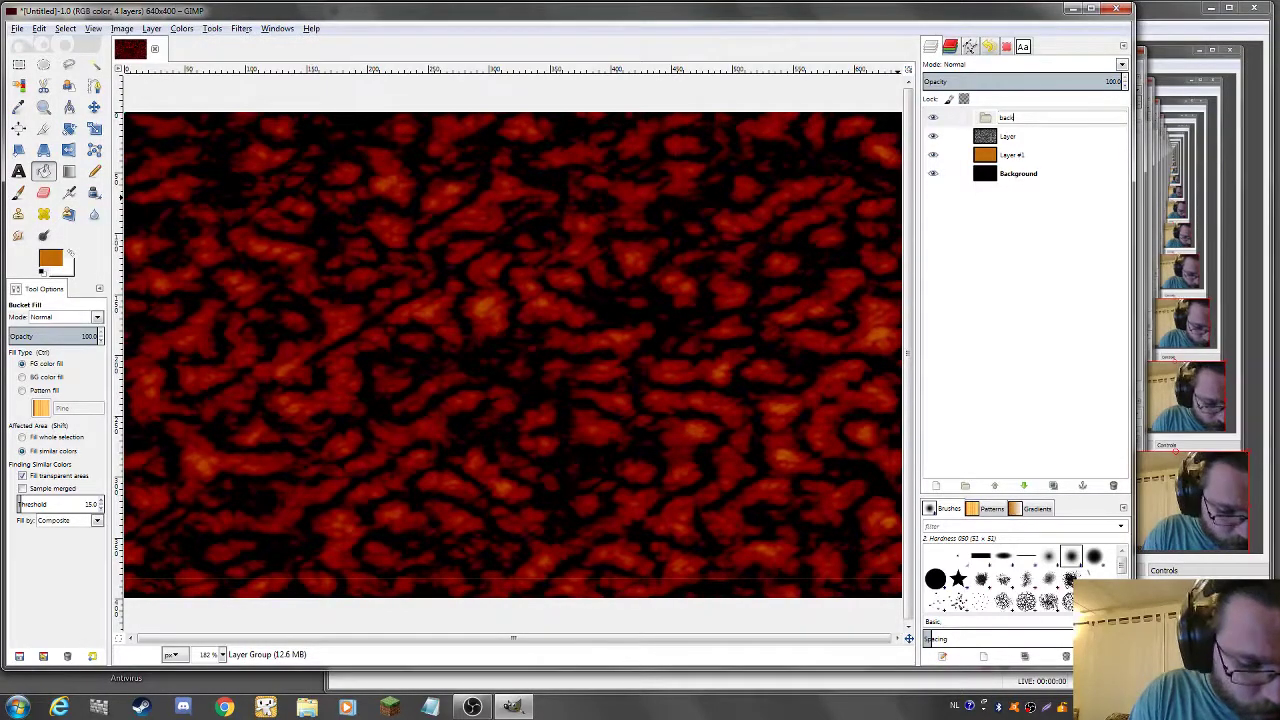
{"action": "type", "text": "groun"}
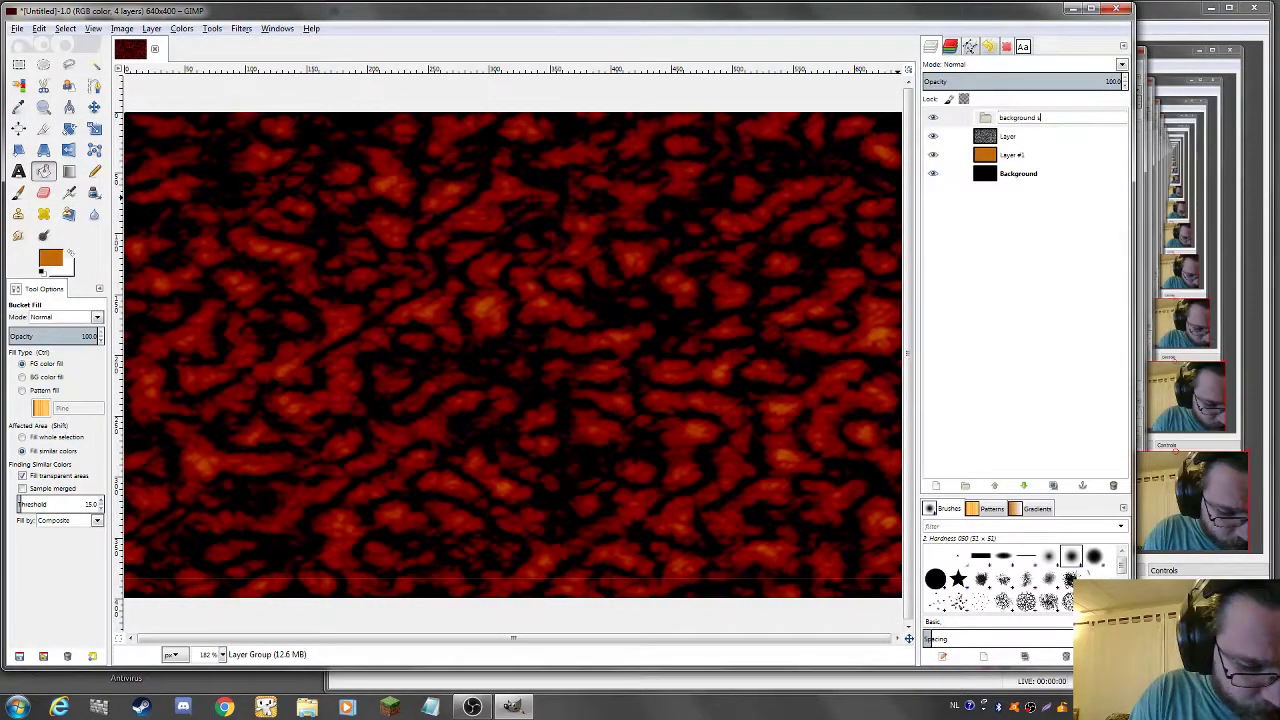
{"action": "type", "text": "d set 1"}
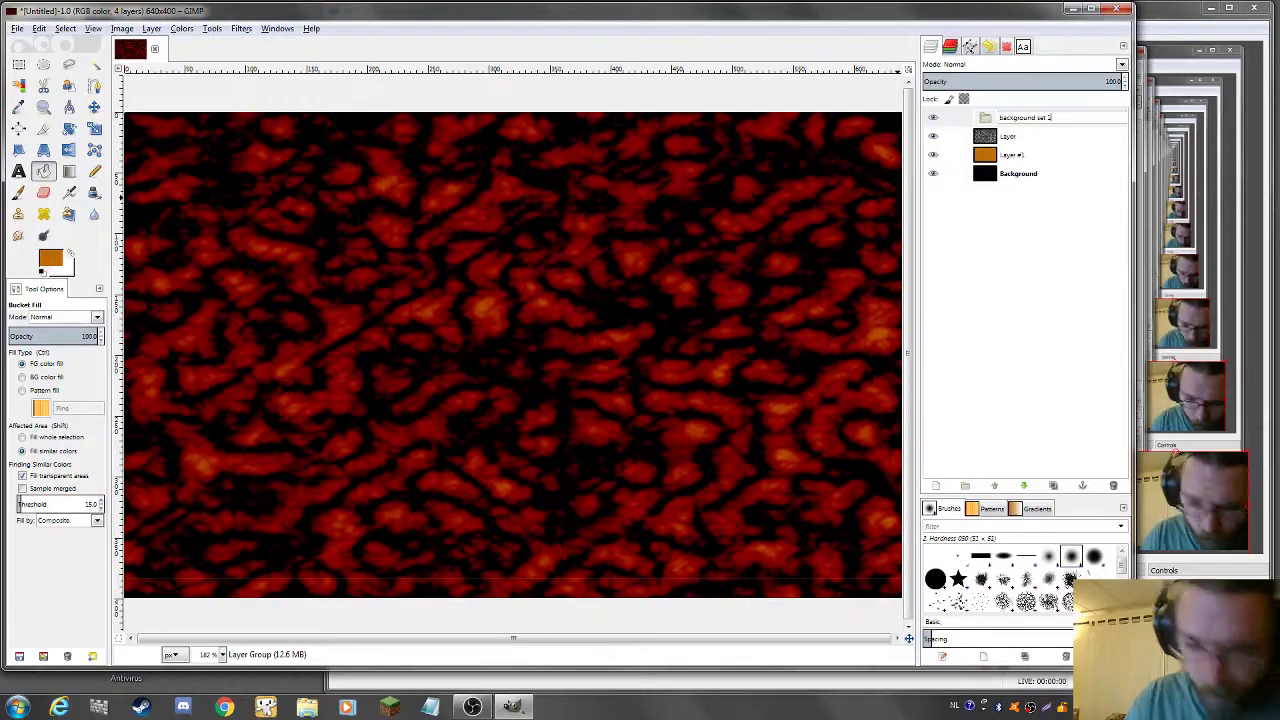
{"action": "key", "text": "Return"}
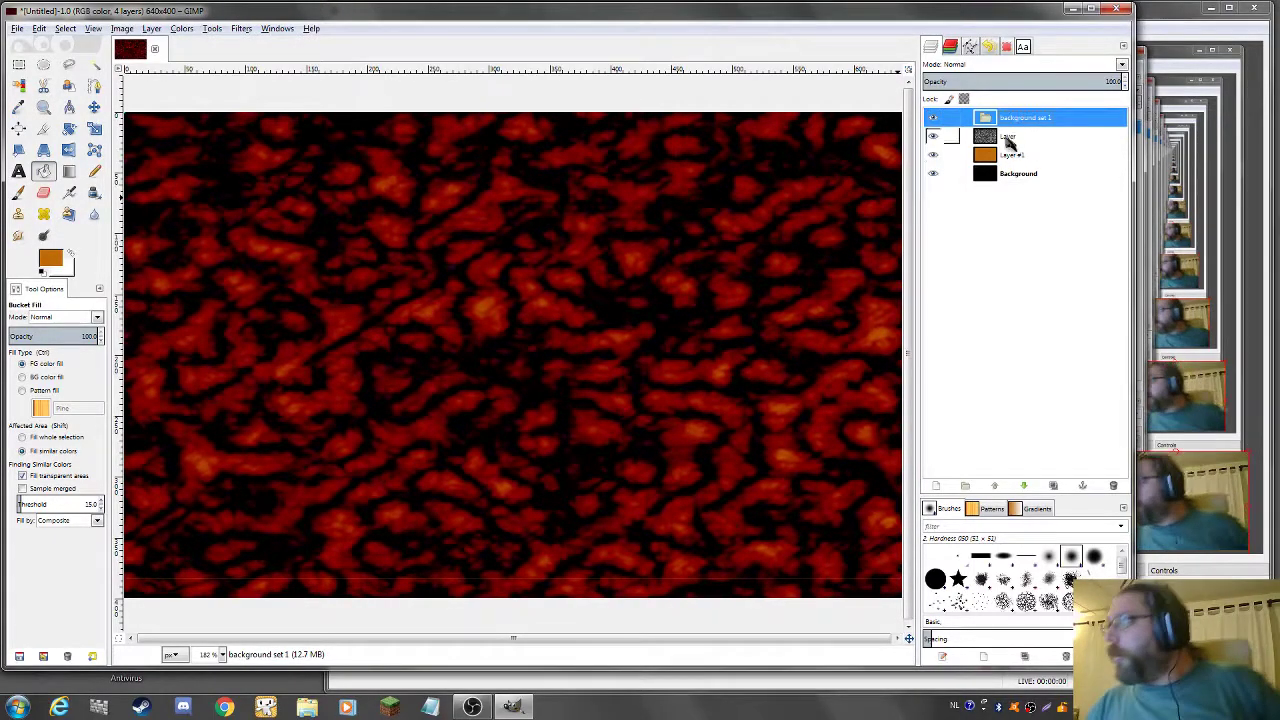
{"action": "mouse_move", "coordinate": [1005, 136]}
{"action": "left_mouse_down"}
{"action": "mouse_move", "coordinate": [1035, 142]}
{"action": "mouse_move", "coordinate": [1030, 123]}
{"action": "mouse_move", "coordinate": [1038, 152]}
{"action": "mouse_move", "coordinate": [1031, 143]}
{"action": "left_mouse_up"}
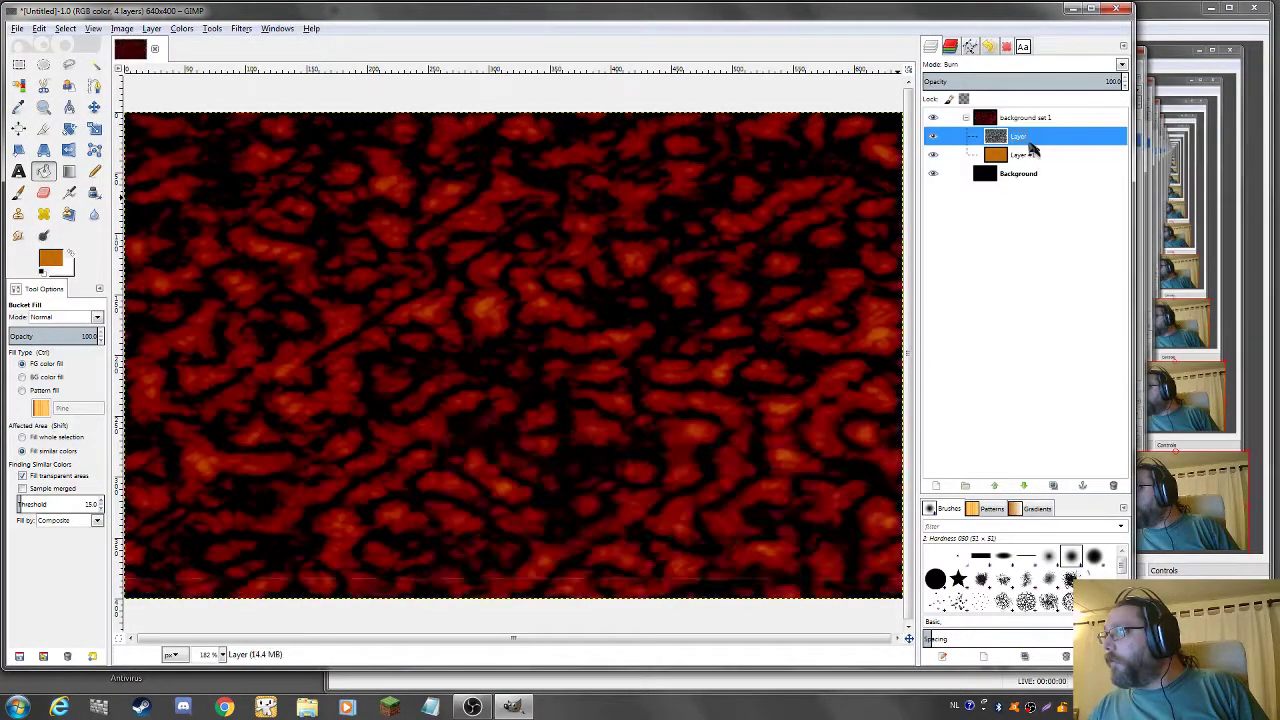
- Compare Multiply and Darken only on the noise layer, then keep it in Burn mode
{"action": "left_click", "coordinate": [934, 155]}
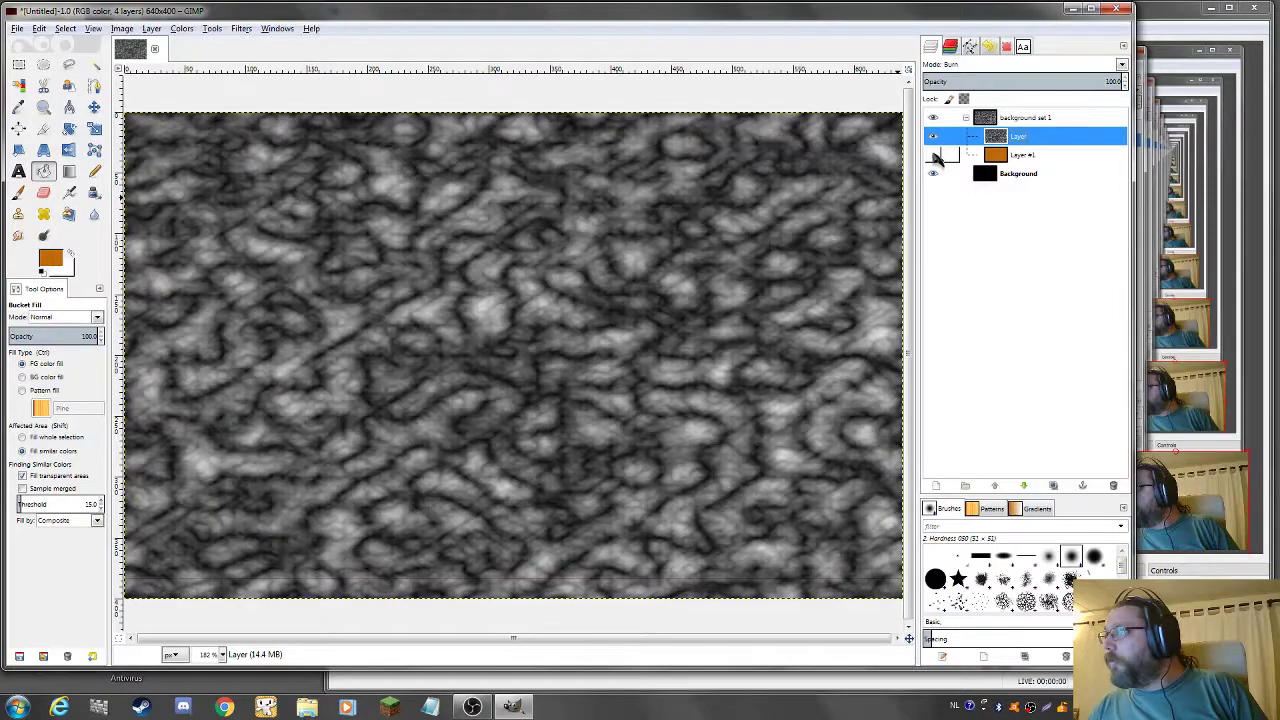
{"action": "left_click", "coordinate": [934, 155]}
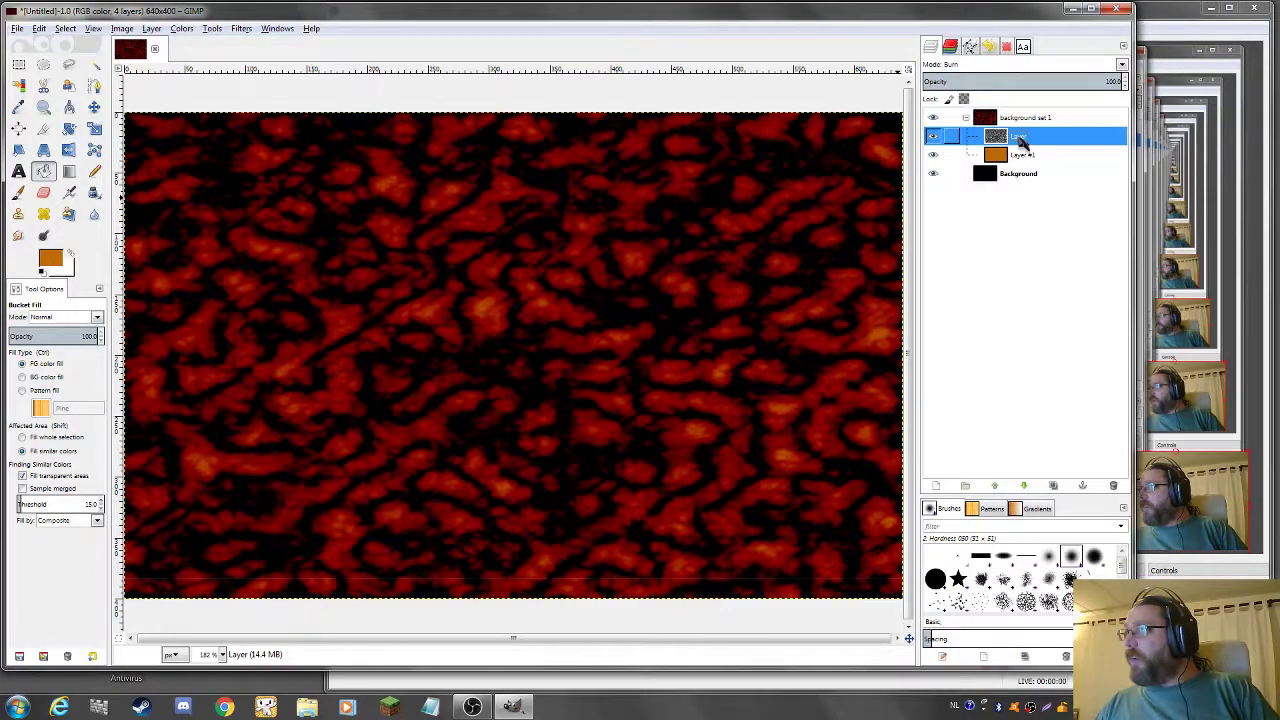
{"action": "left_click", "coordinate": [1008, 65]}
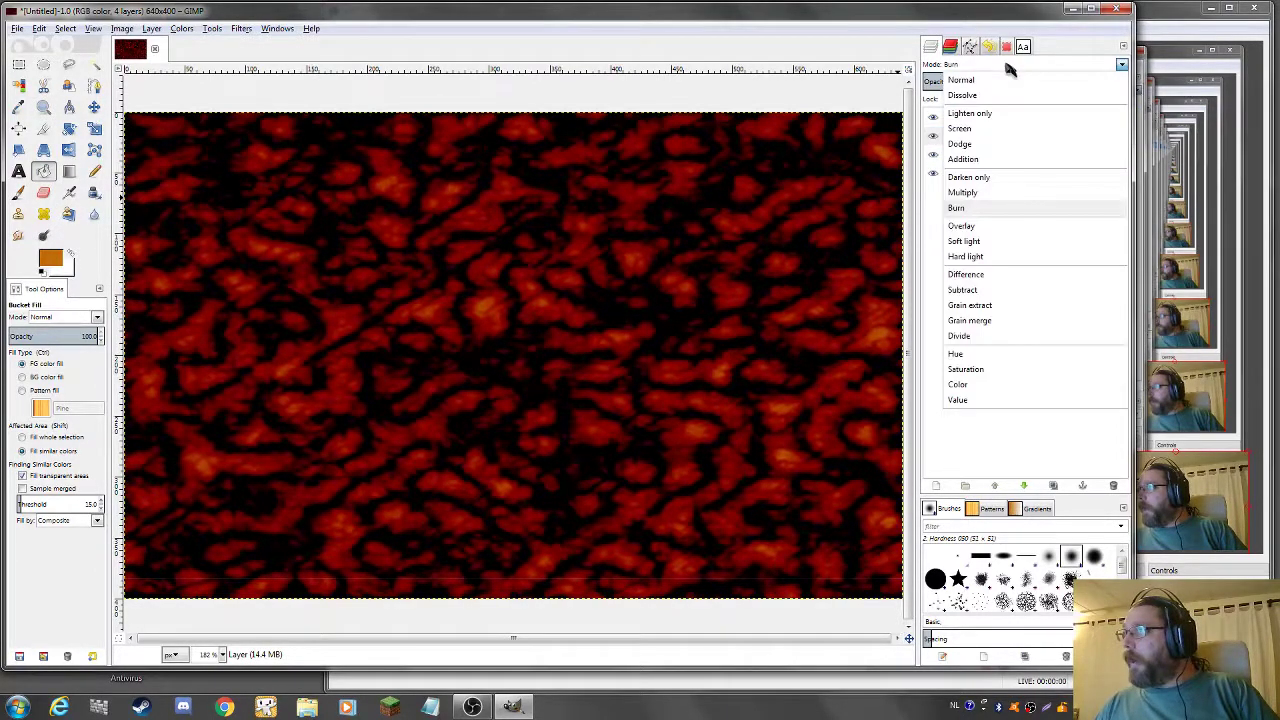
{"action": "left_click", "coordinate": [979, 193]}
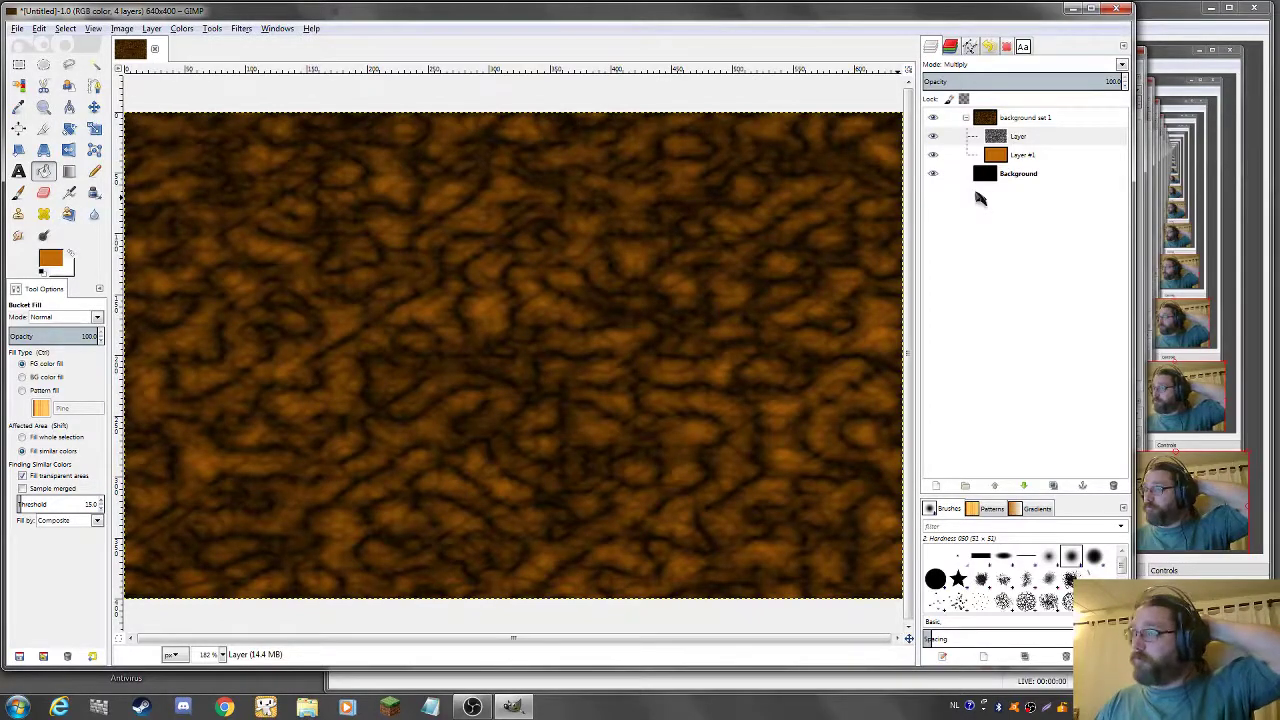
{"action": "left_click", "coordinate": [1011, 65]}
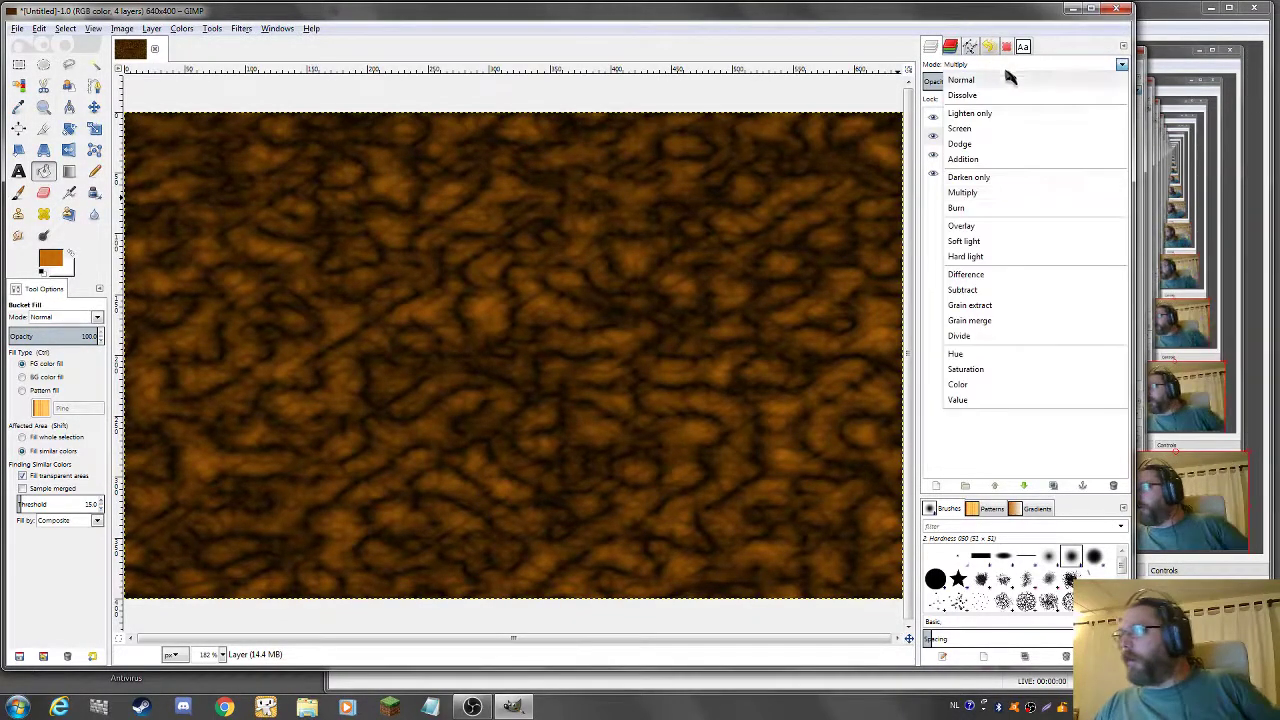
{"action": "left_click", "coordinate": [983, 178]}
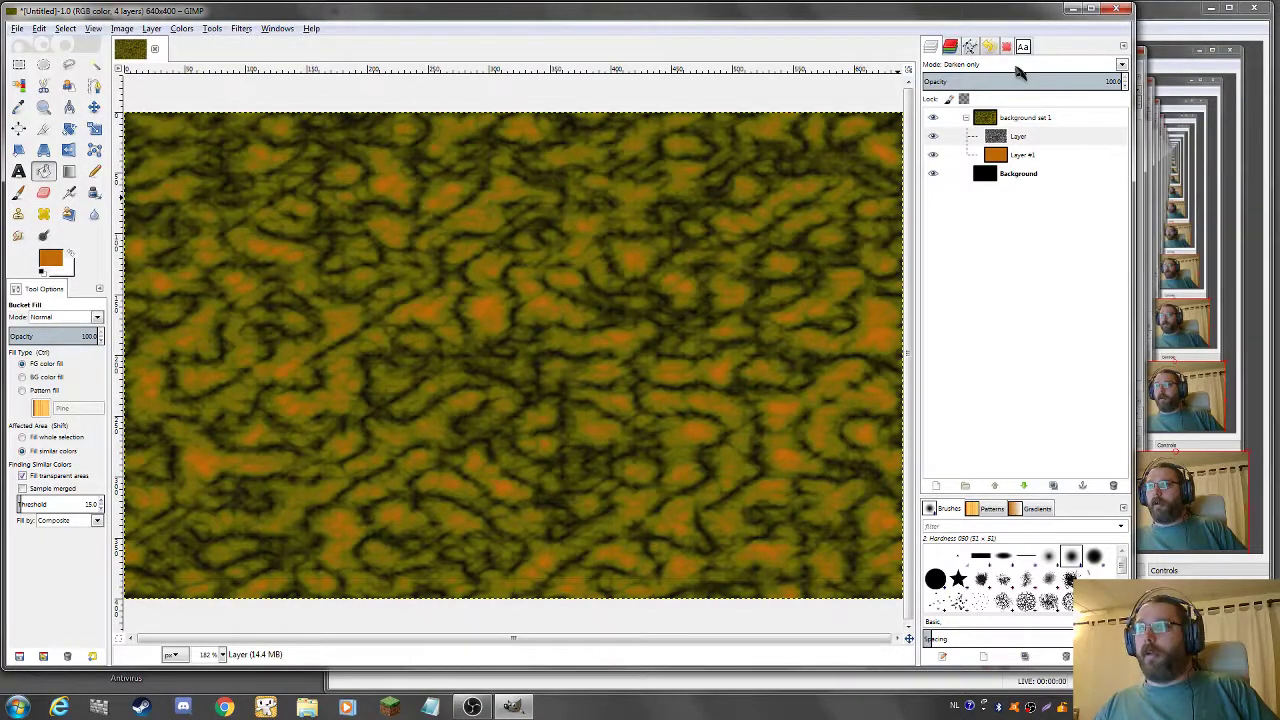
{"action": "left_click", "coordinate": [1018, 70]}
{"action": "left_click", "coordinate": [948, 190]}
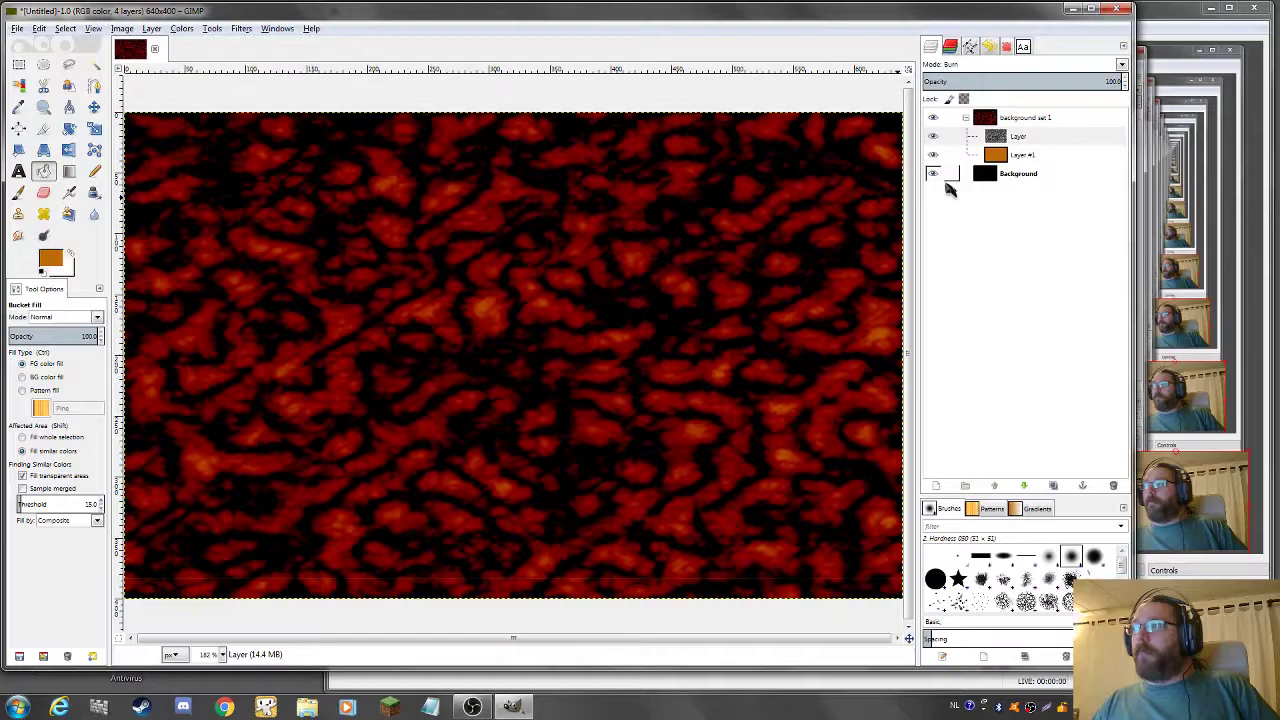
{"action": "left_click", "coordinate": [950, 135]}
- Add a transparent Layer #2 at the top of the layer stack
{"action": "left_click", "coordinate": [934, 135]}
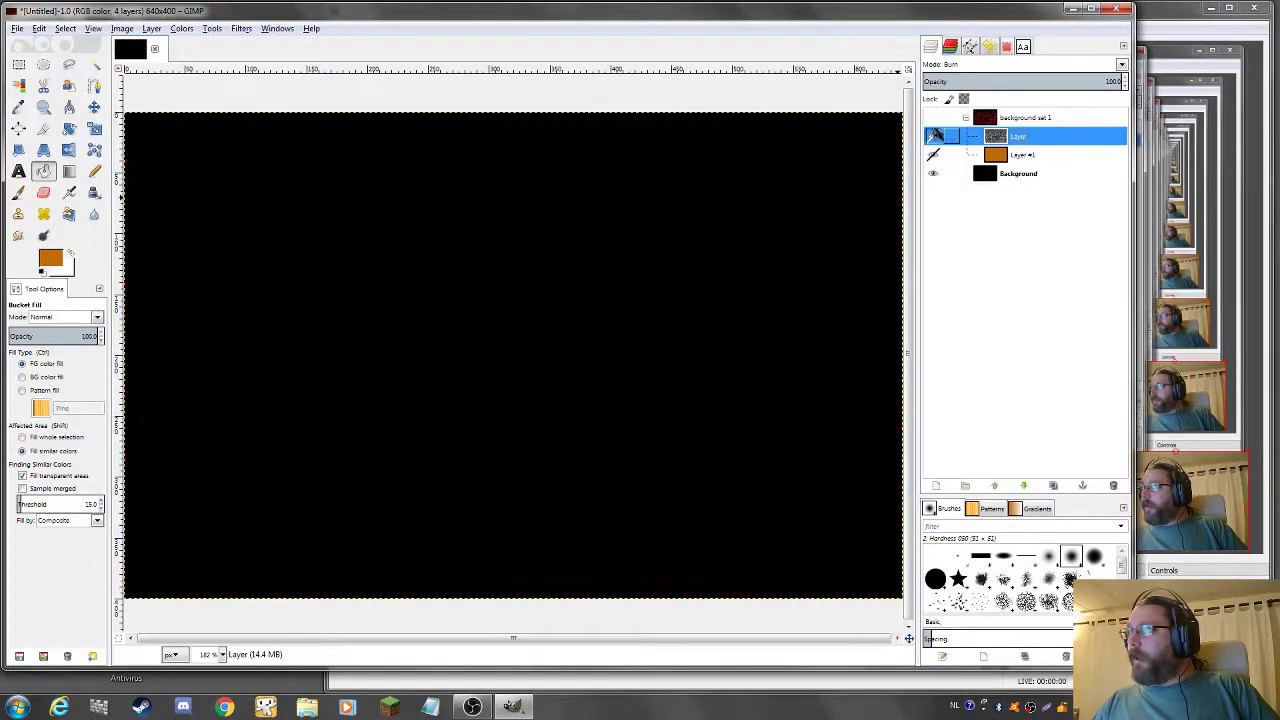
{"action": "left_click", "coordinate": [934, 118]}
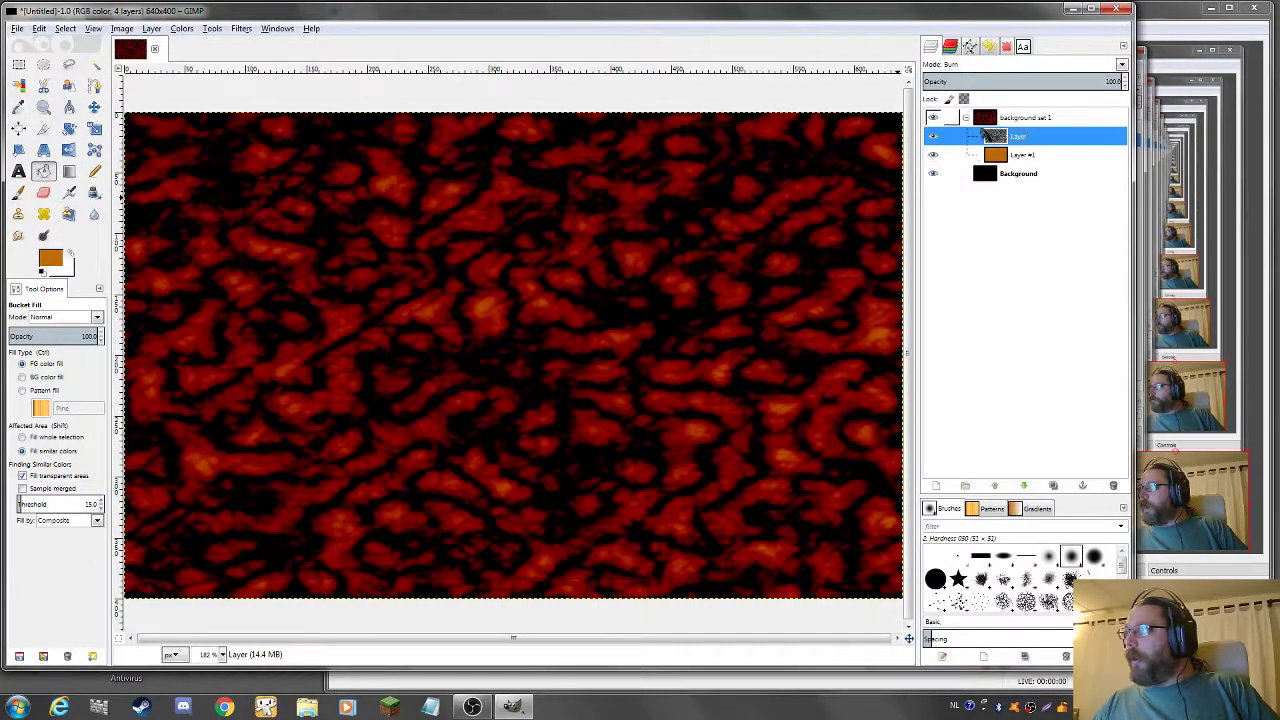
{"action": "right_click", "coordinate": [1010, 119]}
{"action": "left_click", "coordinate": [1040, 147]}
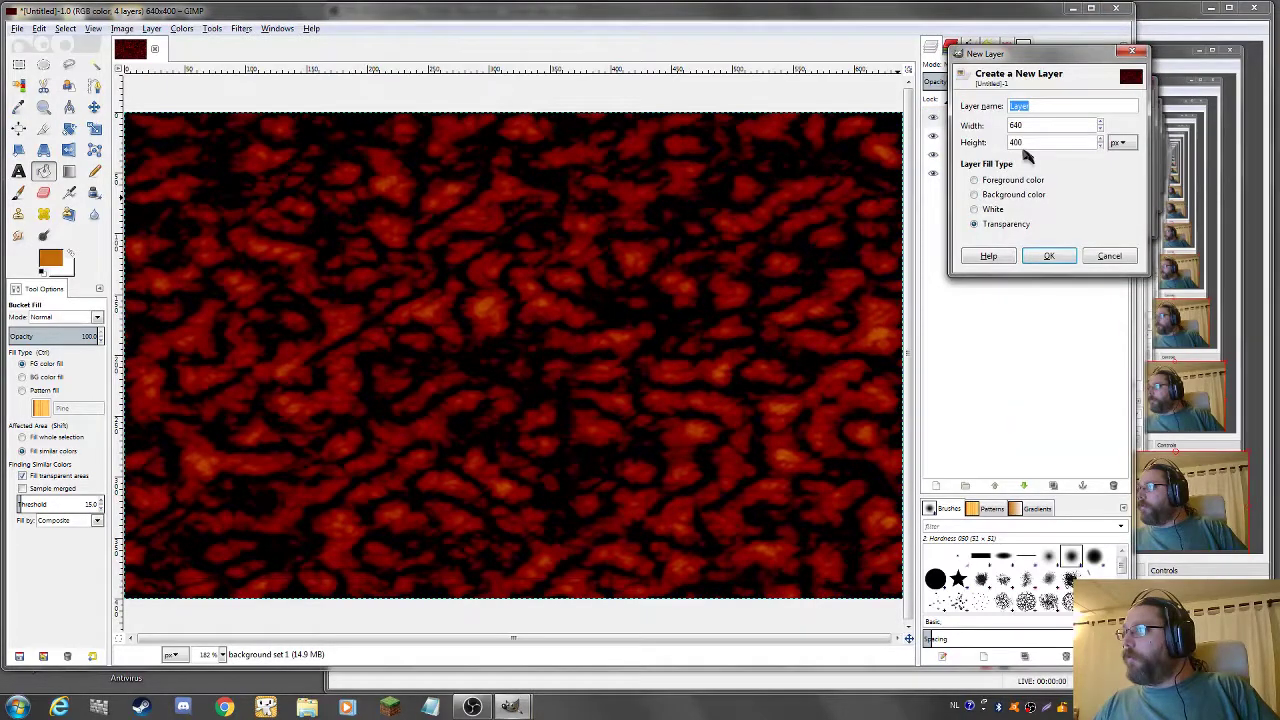
{"action": "left_click", "coordinate": [1048, 258]}
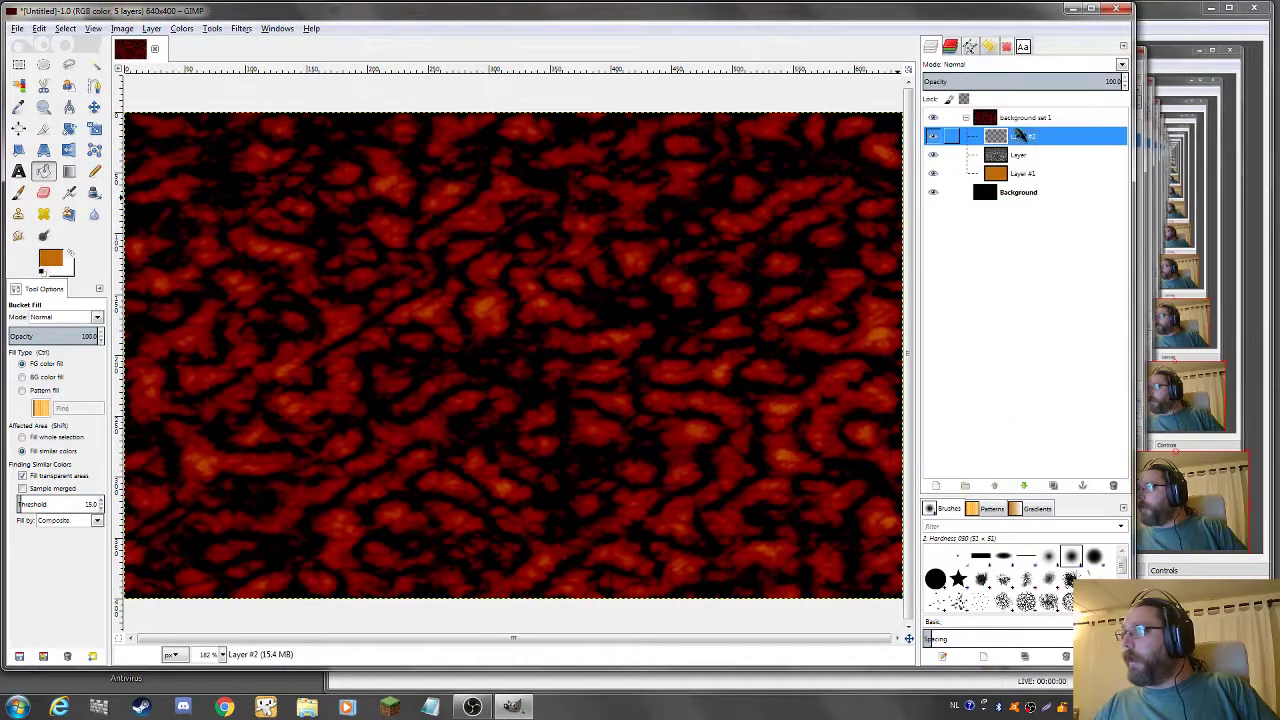
{"action": "left_click_drag", "start_coordinate": [1018, 136], "coordinate": [1023, 120]}
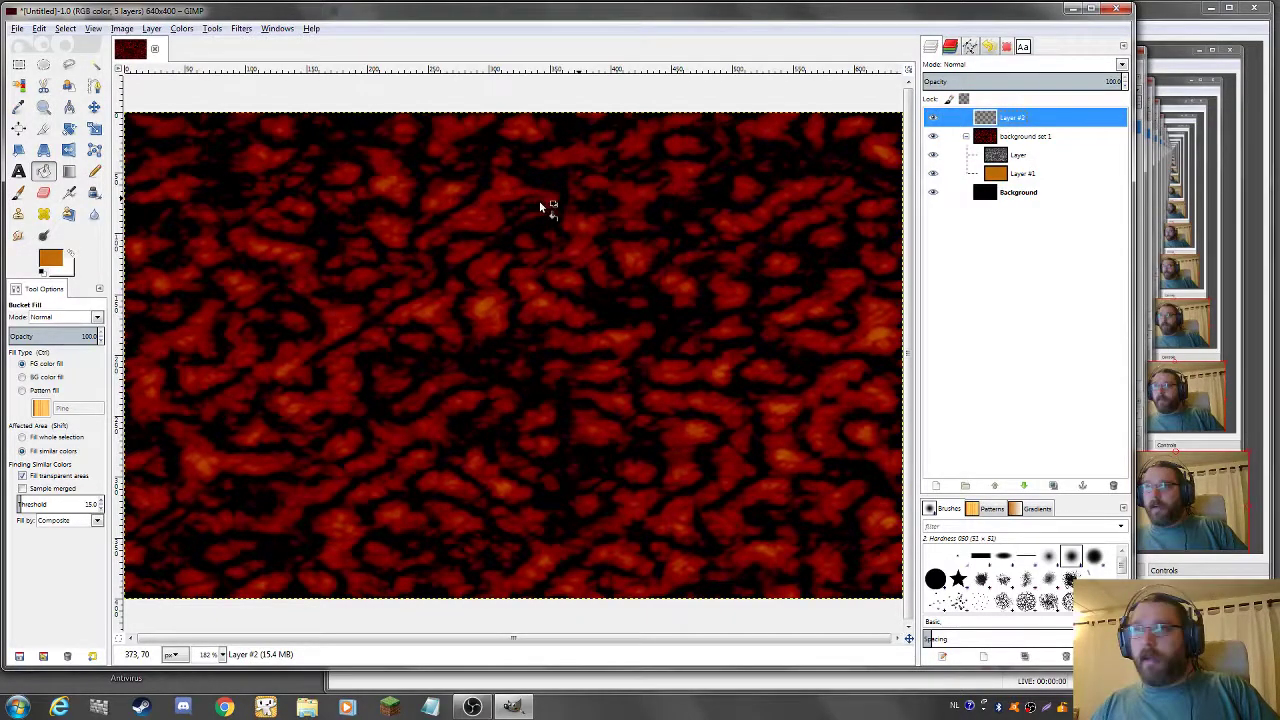
- Hide the background set 1 group and fill Layer #2 with solid red
{"action": "left_click", "coordinate": [933, 136]}
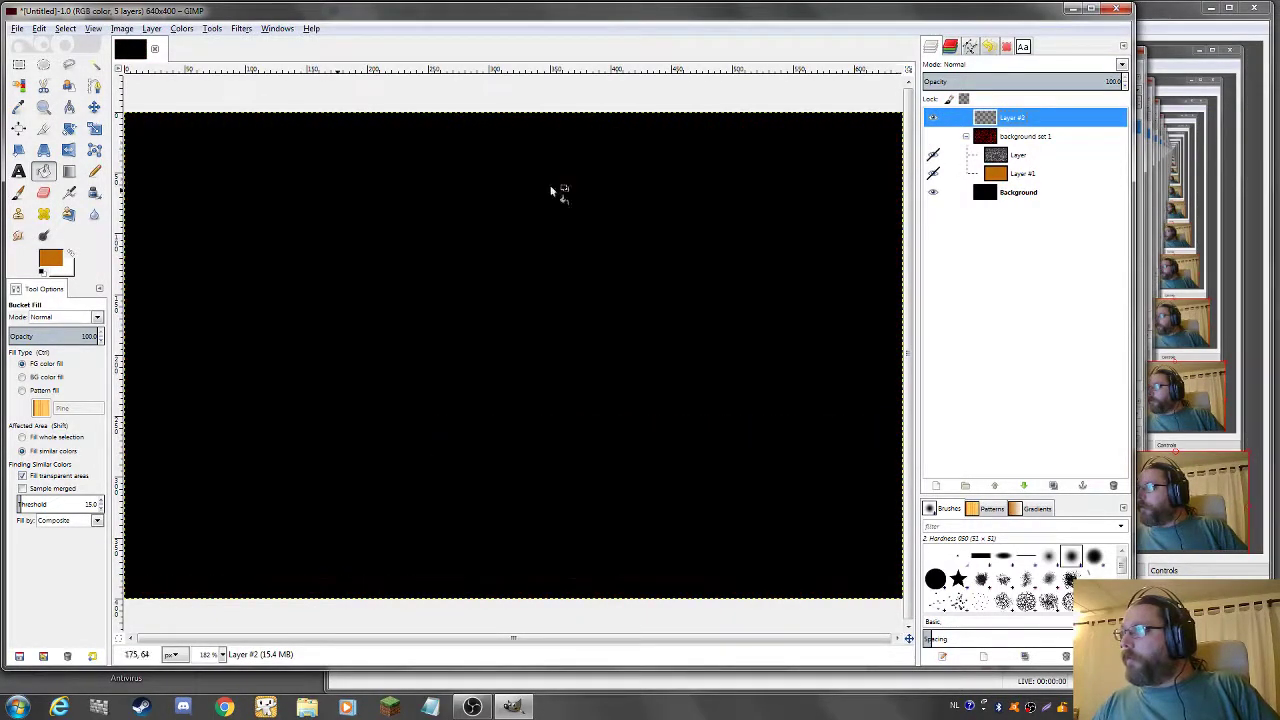
{"action": "left_click", "coordinate": [53, 260]}
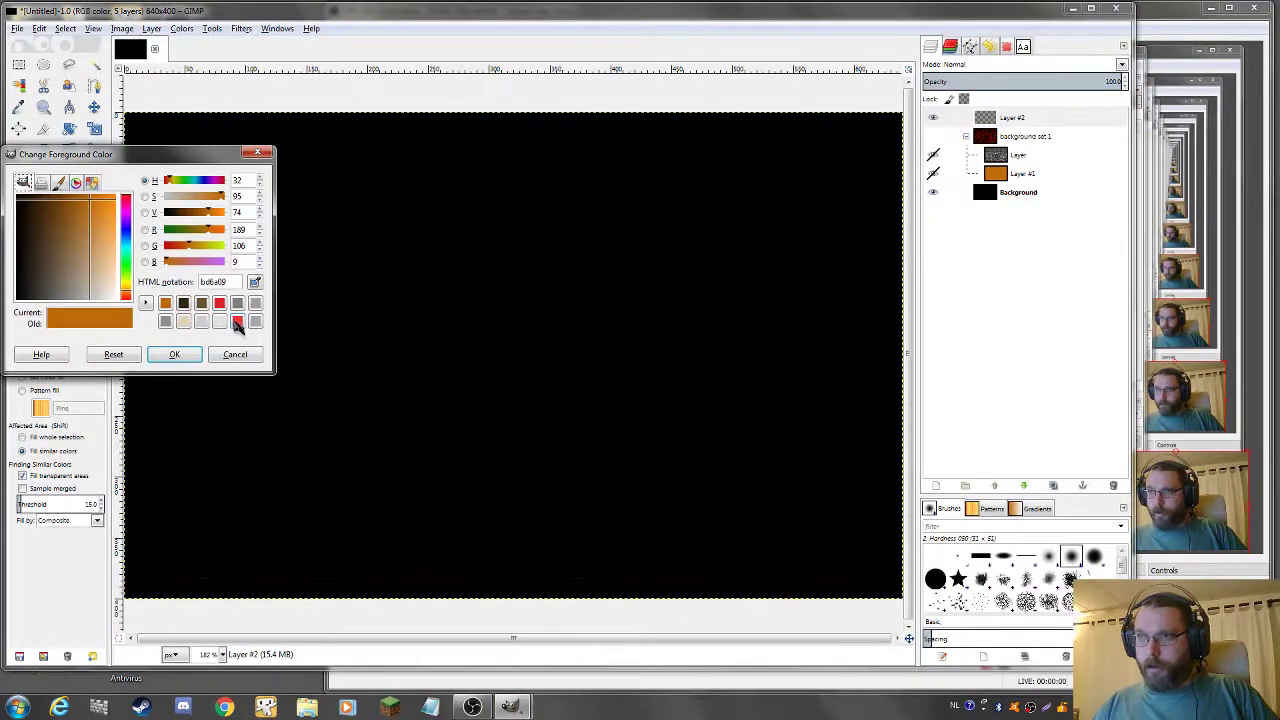
{"action": "left_click", "coordinate": [238, 320]}
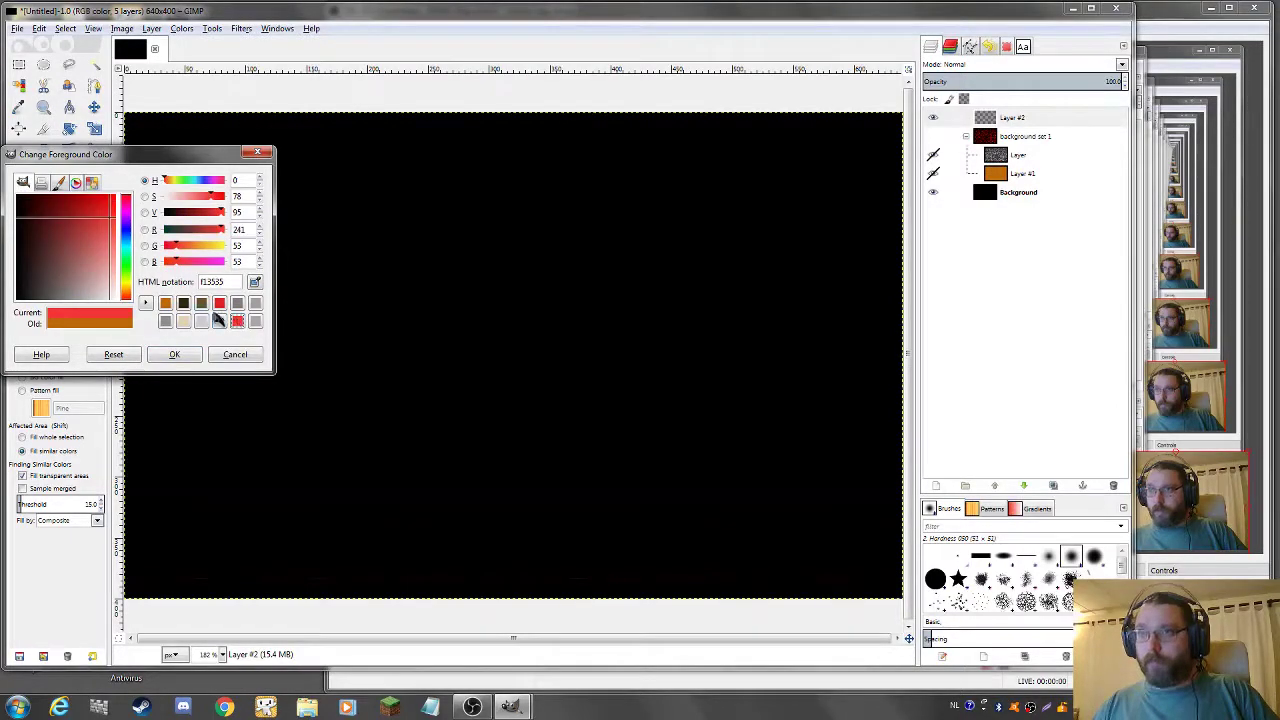
{"action": "left_click", "coordinate": [175, 354]}
{"action": "left_click", "coordinate": [495, 291]}
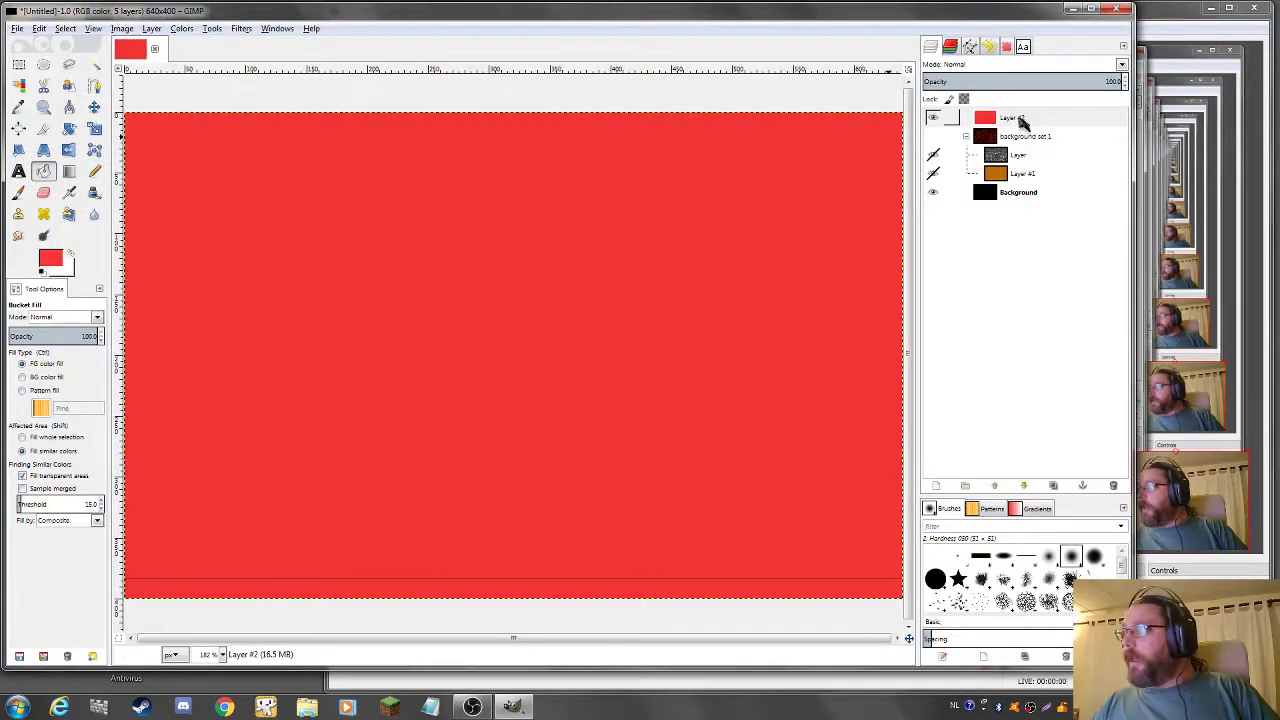
{"action": "right_click", "coordinate": [1020, 120]}
- Add a transparent Layer #3 above the red Layer #2, leaving its mode at Normal
{"action": "left_click", "coordinate": [1066, 152]}
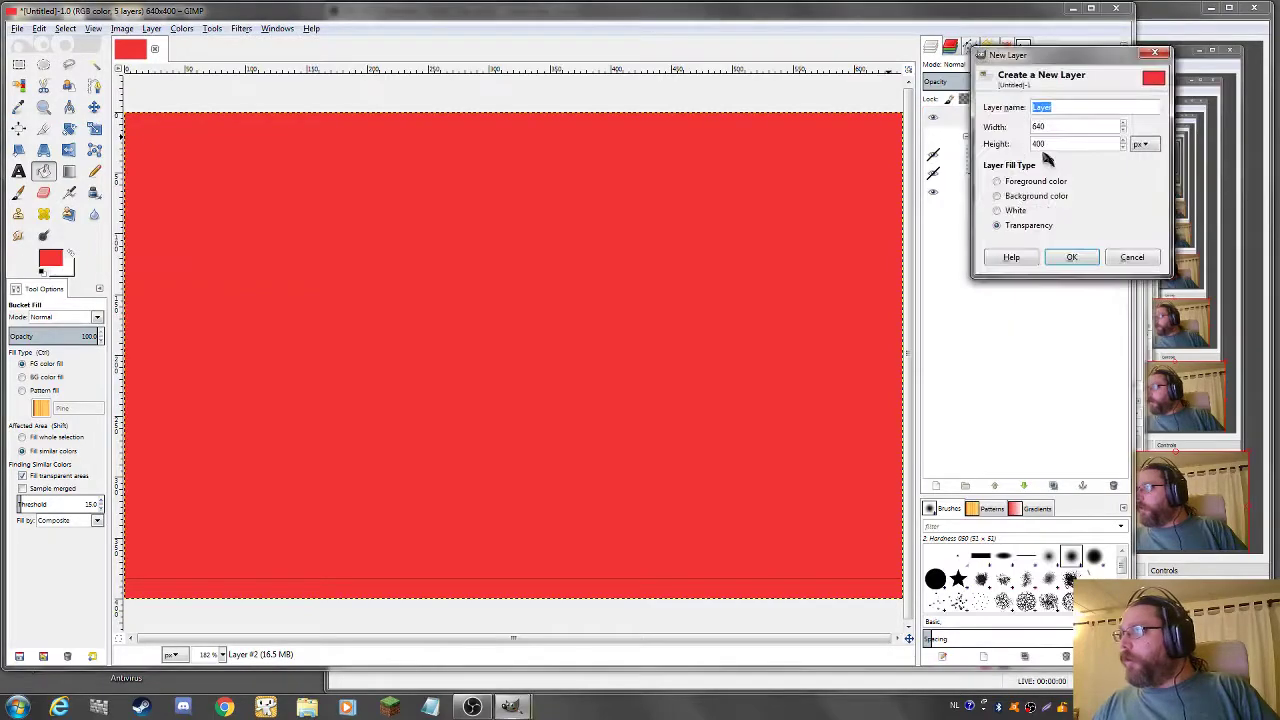
{"action": "left_click", "coordinate": [1070, 259]}
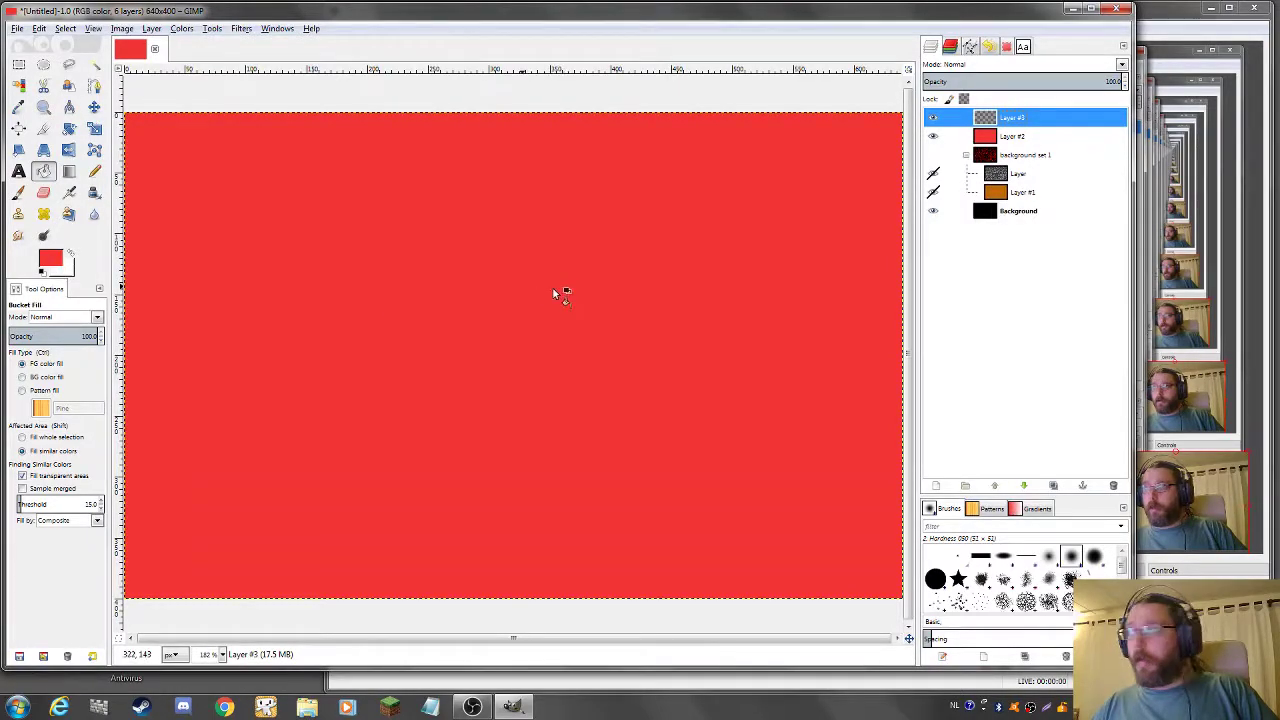
{"action": "left_click", "coordinate": [1031, 65]}
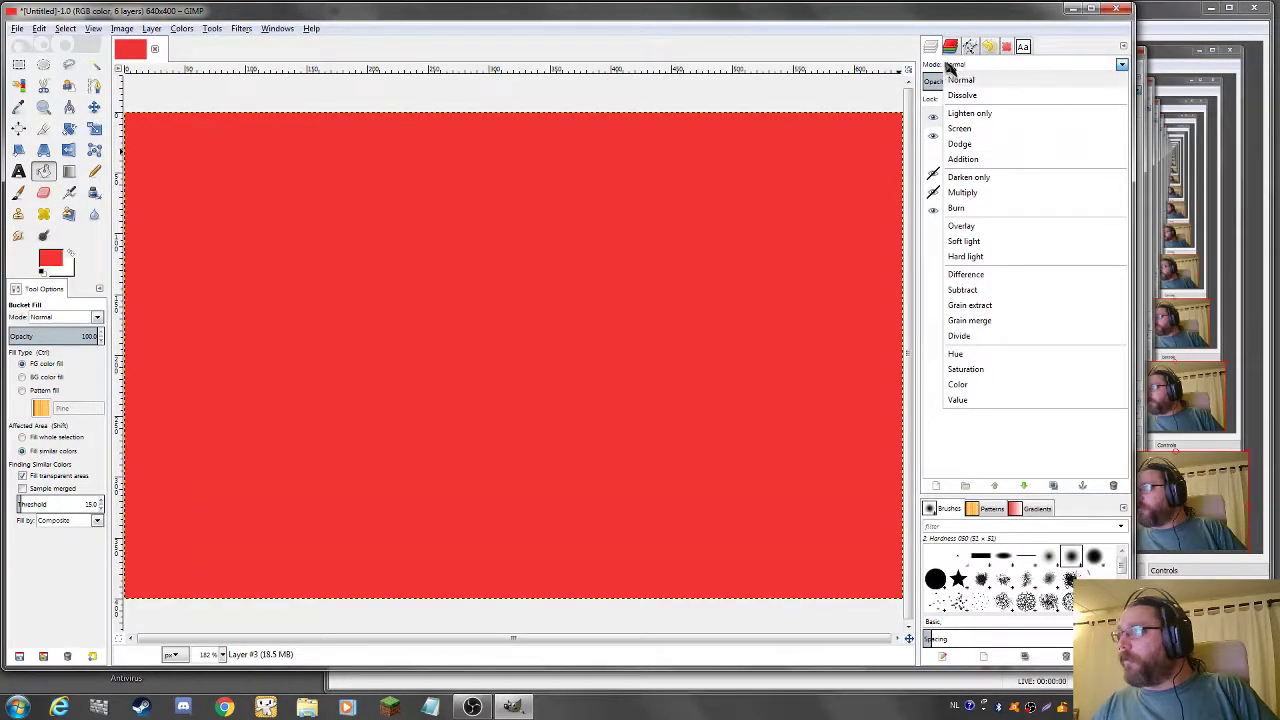
{"action": "left_click", "coordinate": [242, 30]}
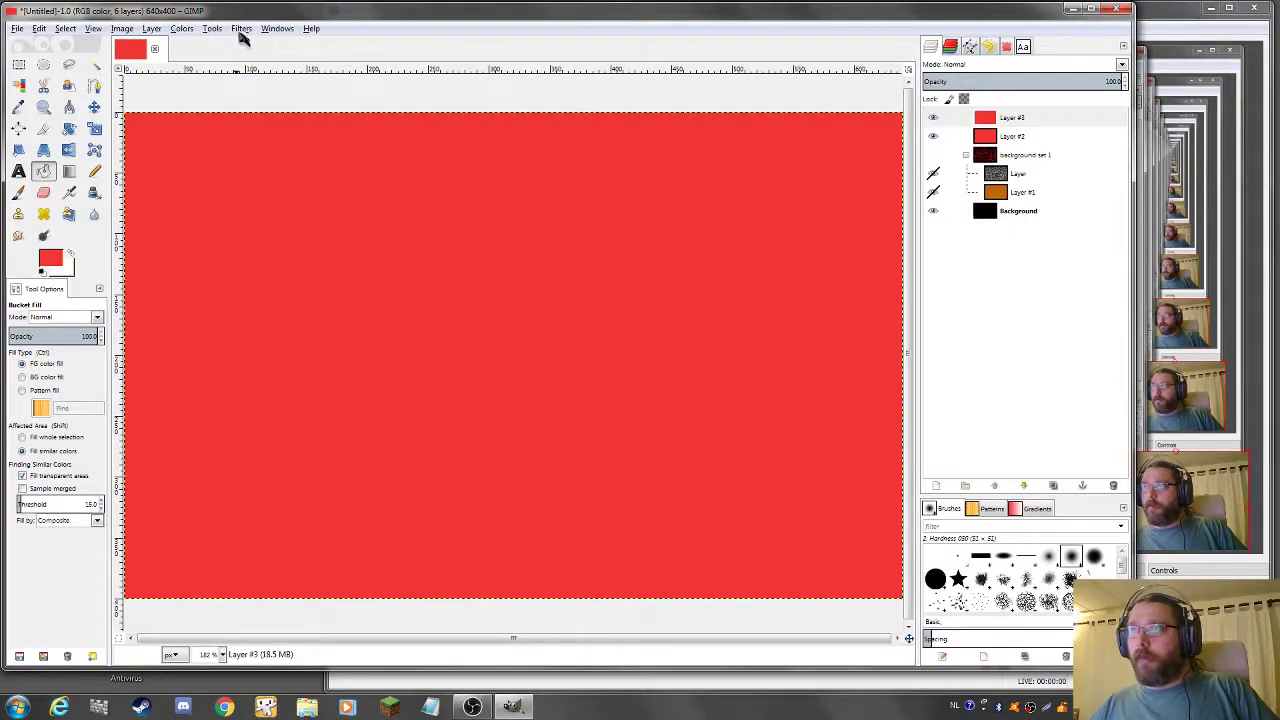
- Open the Diffraction Patterns filter under Filters > Render > Pattern for Layer #3
{"action": "left_click", "coordinate": [242, 30]}
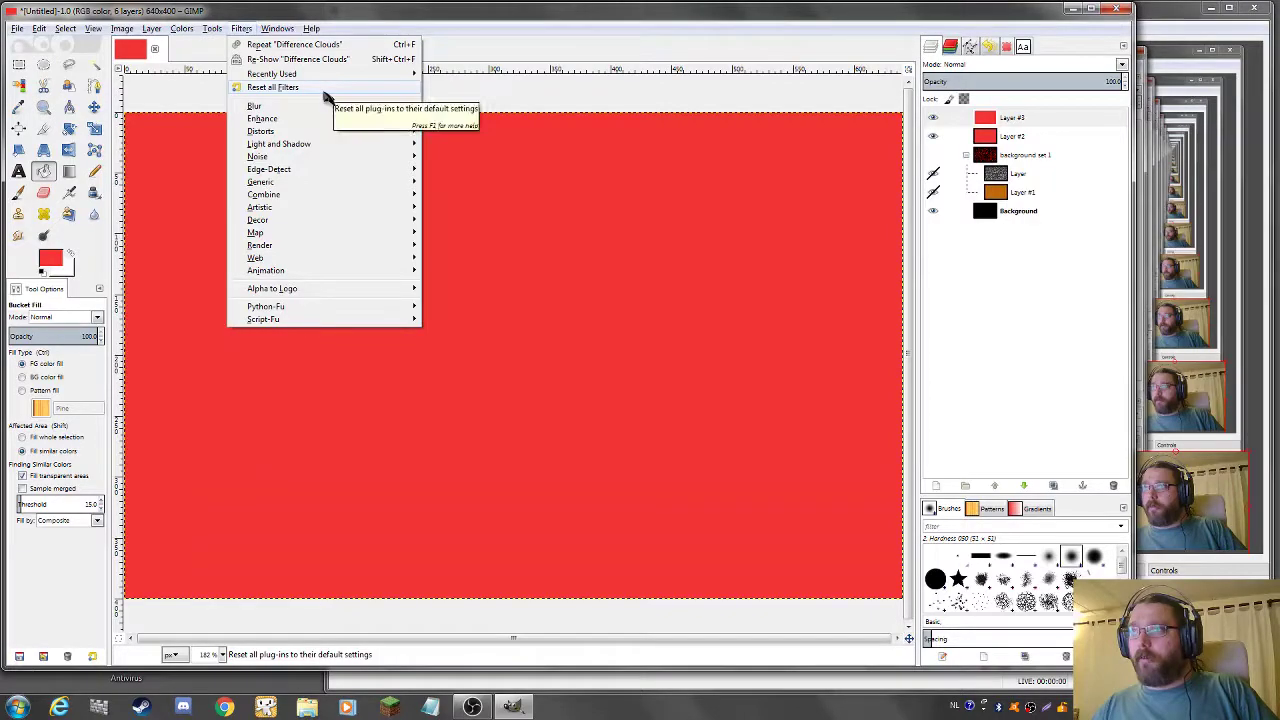
{"action": "mouse_move", "coordinate": [387, 198]}
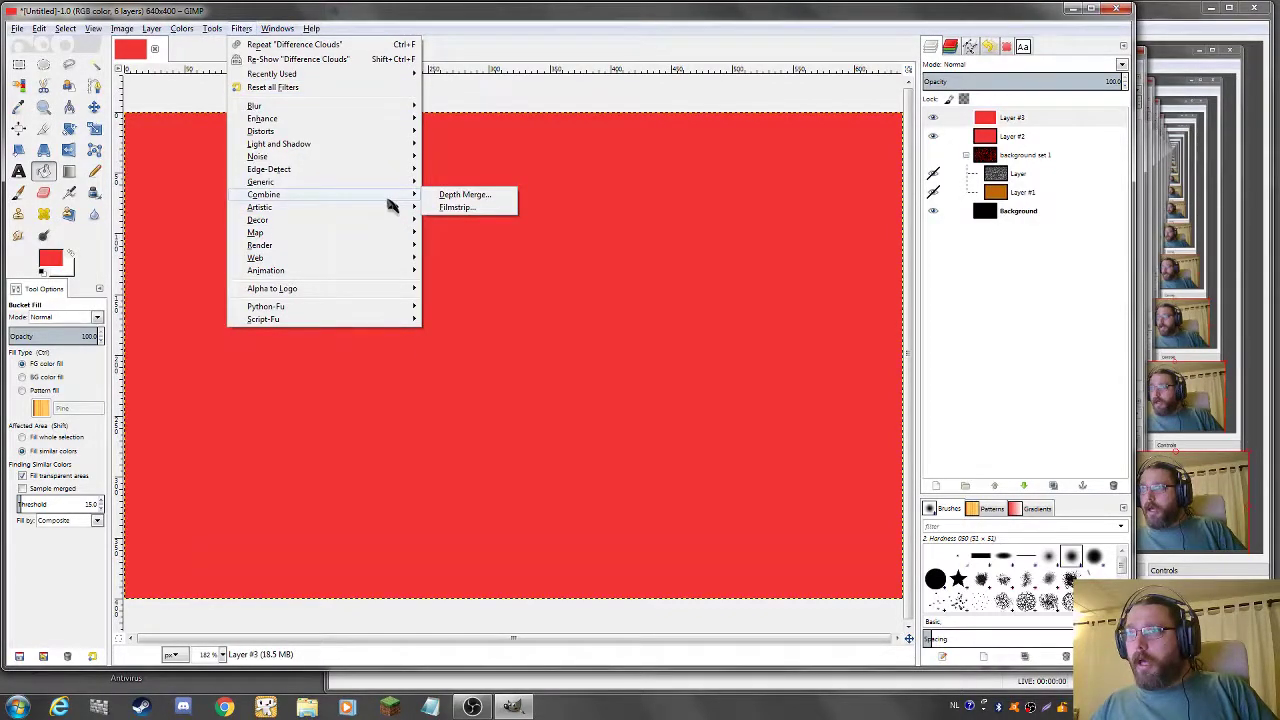
{"action": "mouse_move", "coordinate": [387, 248]}
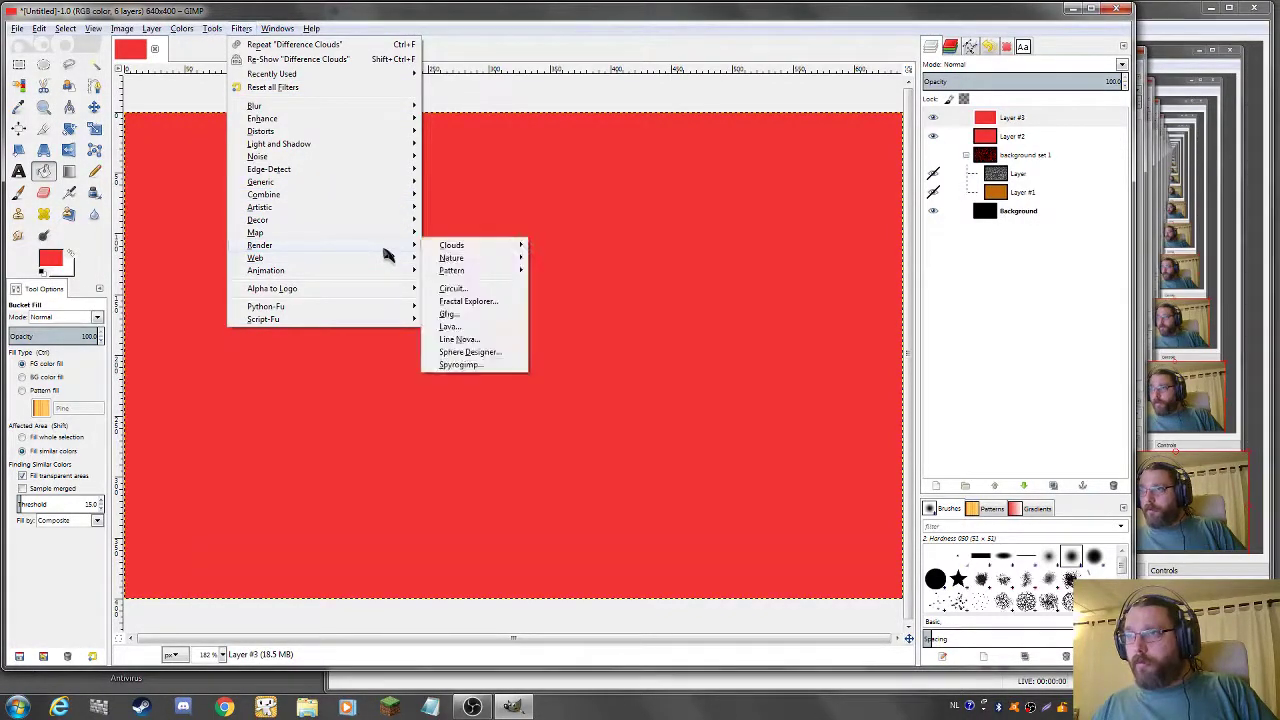
{"action": "mouse_move", "coordinate": [500, 262]}
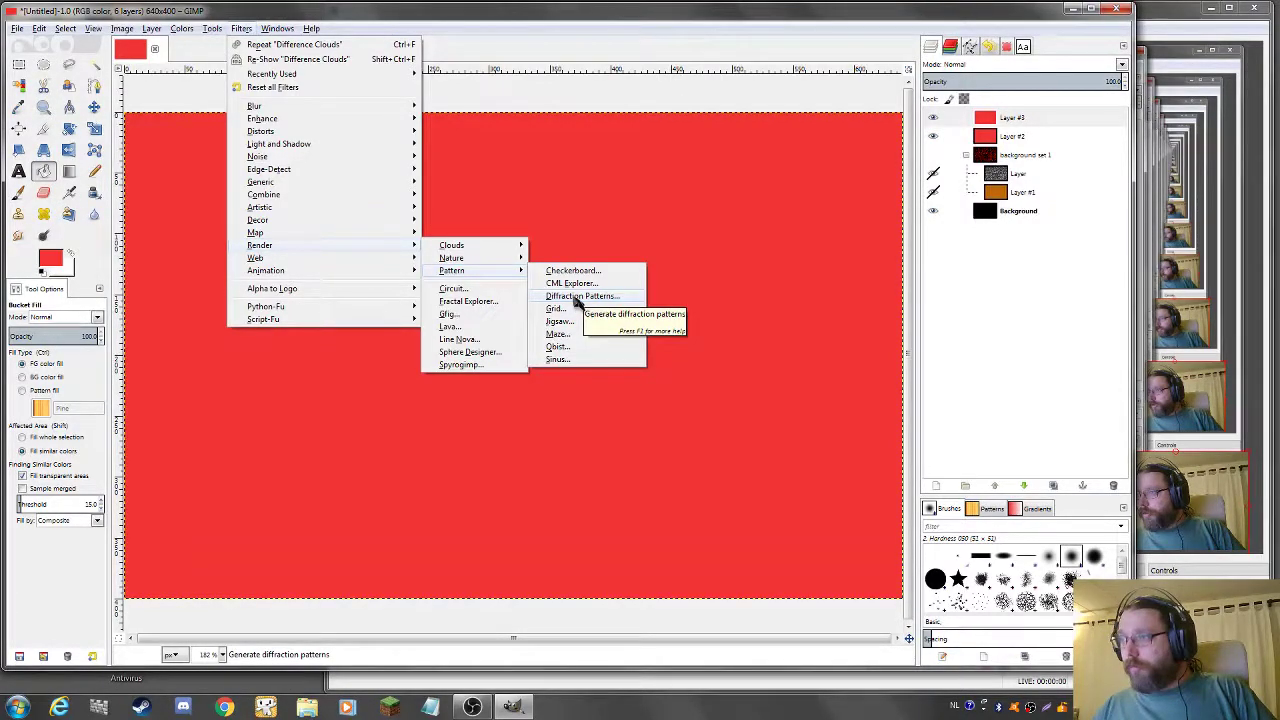
{"action": "left_click", "coordinate": [580, 297]}
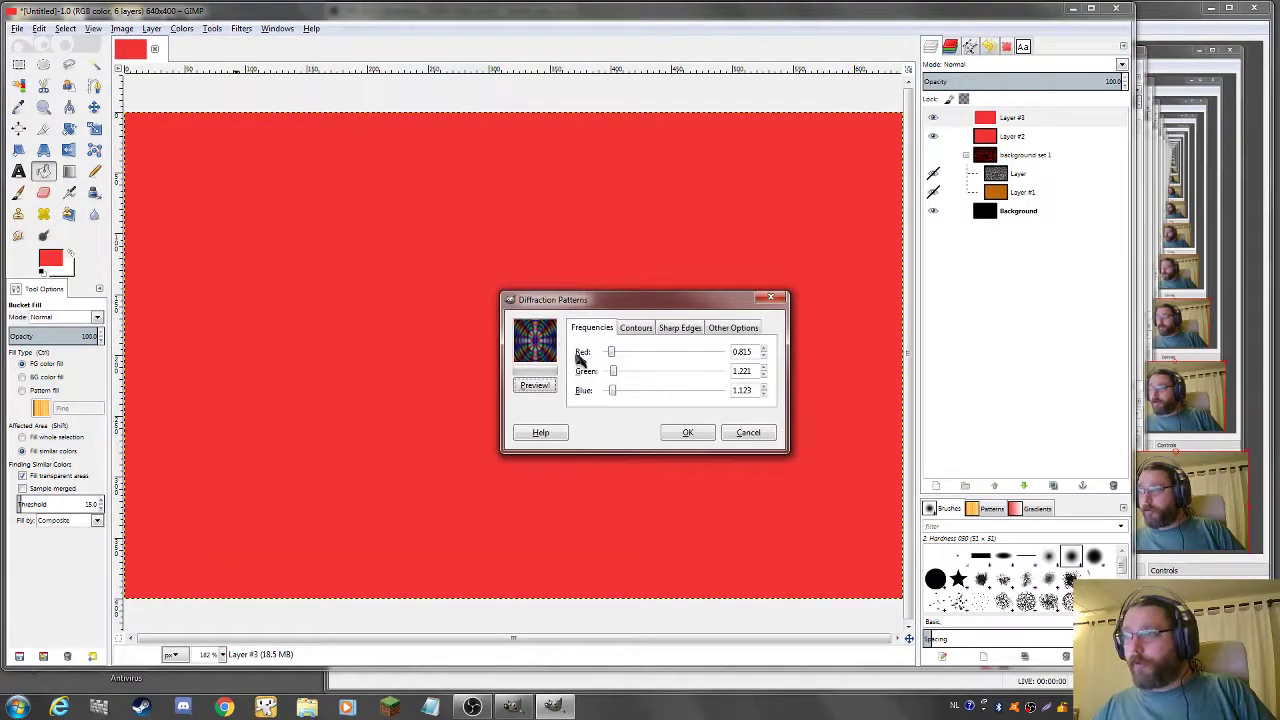
- Raise the red frequency to about 18.9 and green to about 9.7, adjusting blue
{"action": "mouse_move", "coordinate": [619, 355]}
{"action": "left_mouse_down"}
{"action": "mouse_move", "coordinate": [667, 358]}
{"action": "mouse_move", "coordinate": [615, 357]}
{"action": "left_mouse_up"}
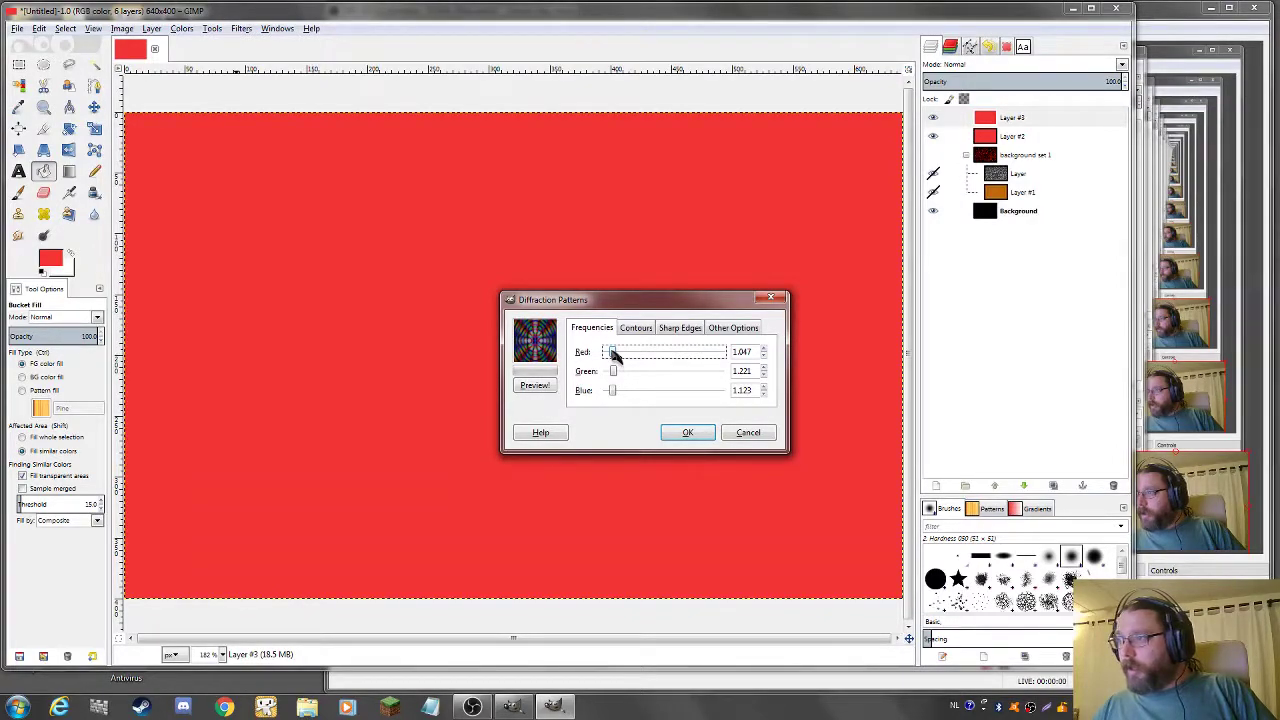
{"action": "left_click_drag", "start_coordinate": [614, 356], "coordinate": [713, 358]}
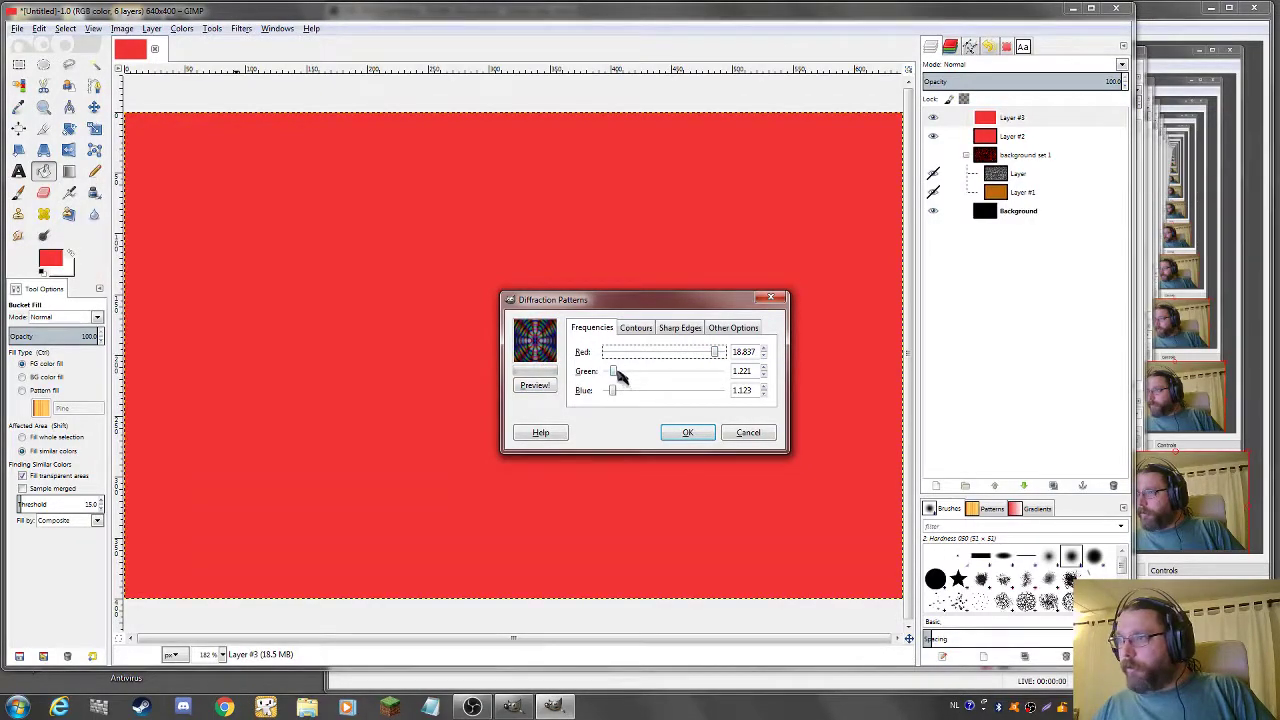
{"action": "left_click_drag", "start_coordinate": [614, 374], "coordinate": [645, 395]}
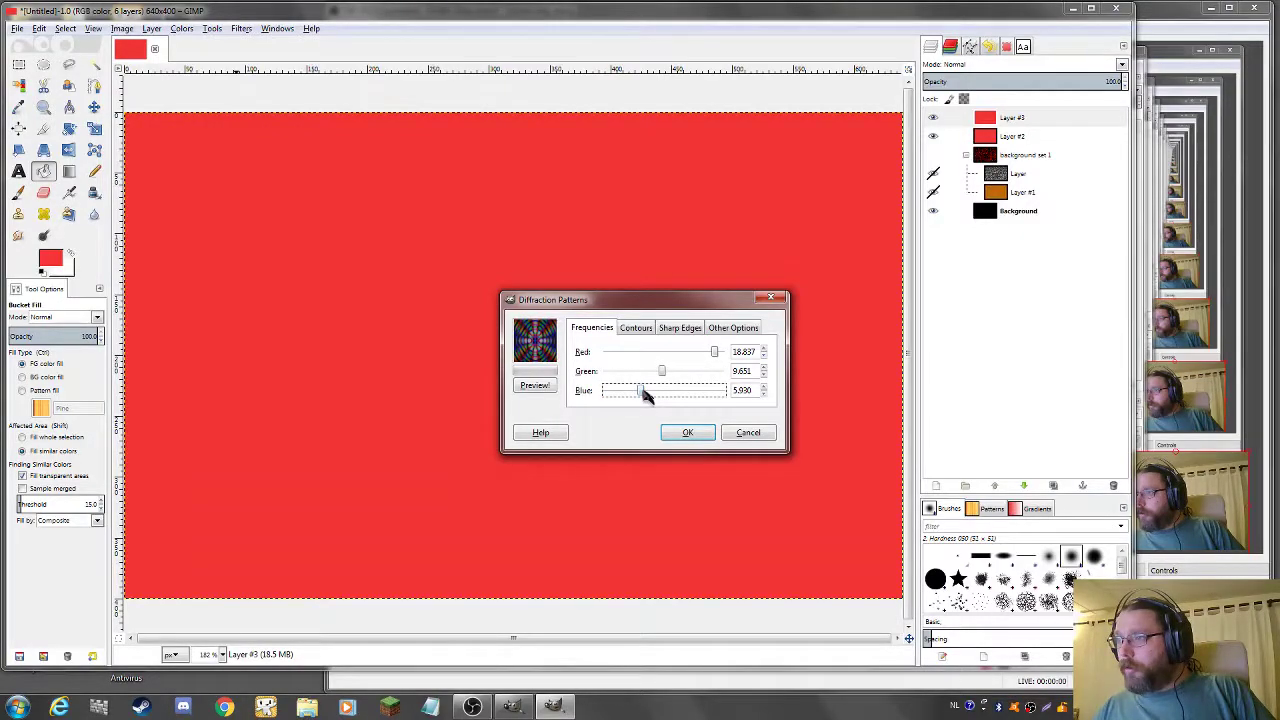
{"action": "left_click_drag", "start_coordinate": [716, 353], "coordinate": [680, 354]}
- Raise red contour to about 4.07, green to 3.49, and brightness, then render the pattern
{"action": "left_click", "coordinate": [636, 328]}
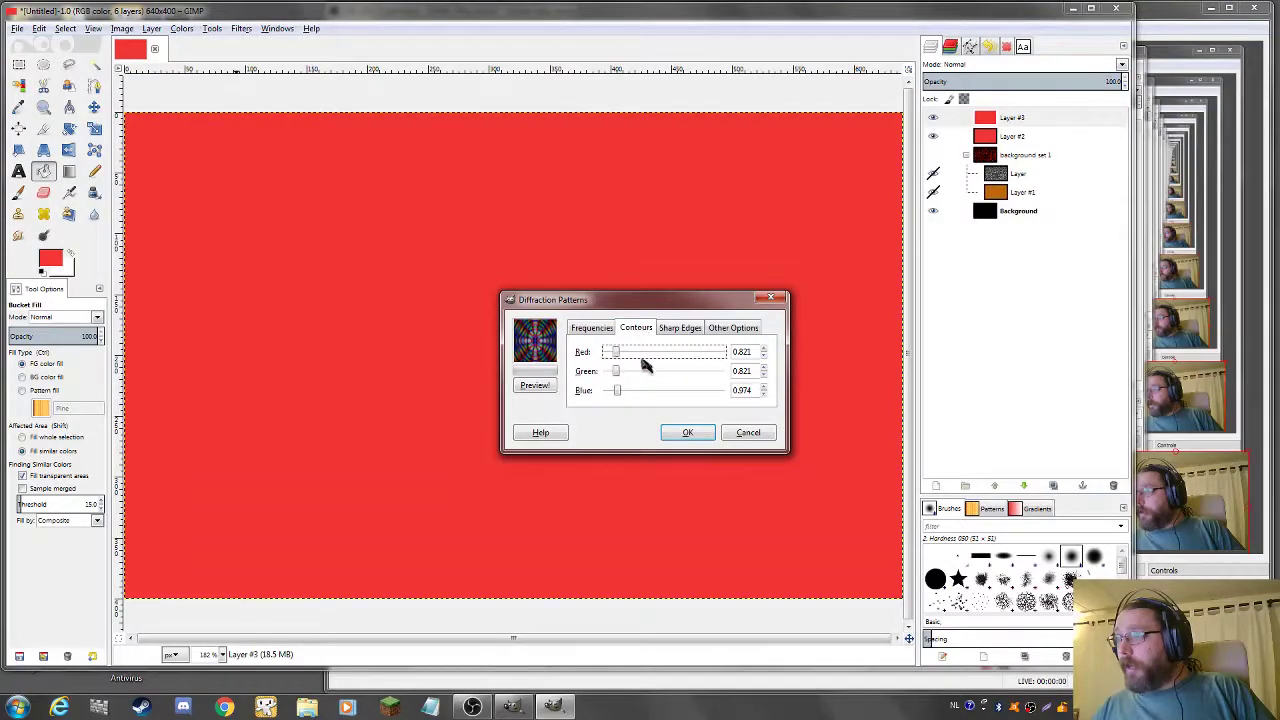
{"action": "left_click_drag", "start_coordinate": [619, 353], "coordinate": [653, 353]}
{"action": "left_click_drag", "start_coordinate": [616, 371], "coordinate": [686, 395]}
{"action": "left_click", "coordinate": [733, 327]}
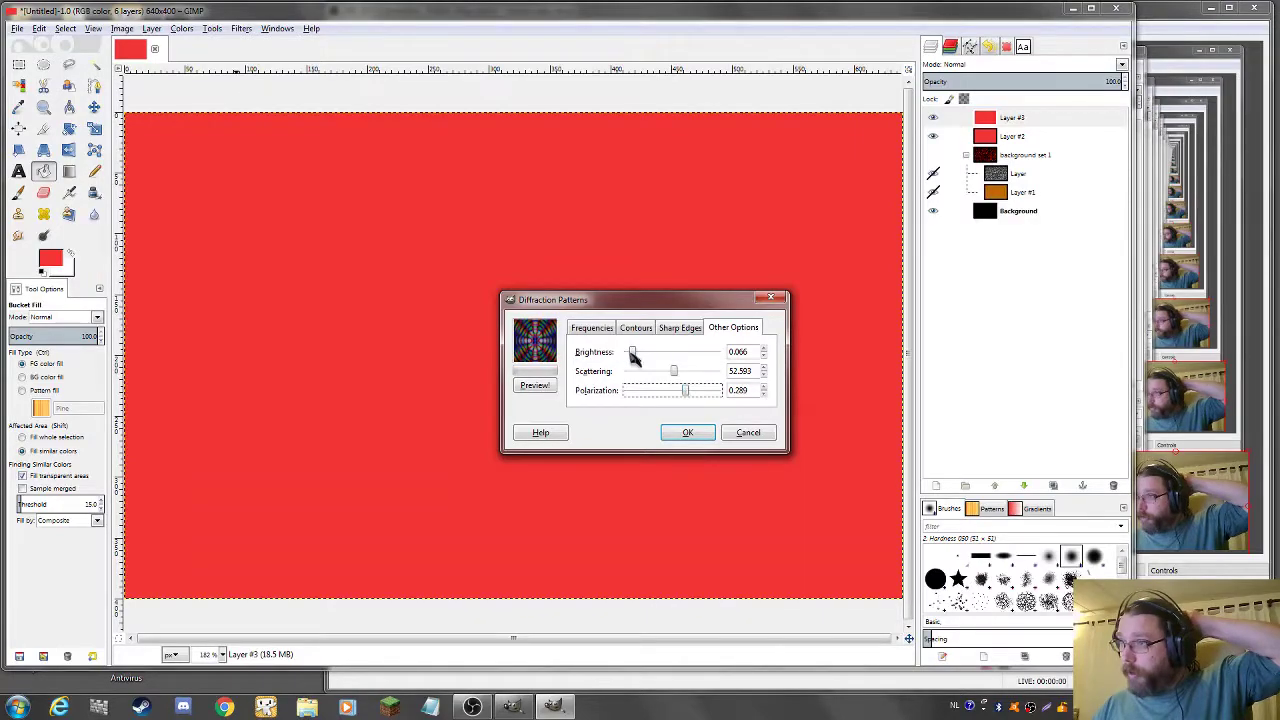
{"action": "left_click_drag", "start_coordinate": [632, 355], "coordinate": [654, 358]}
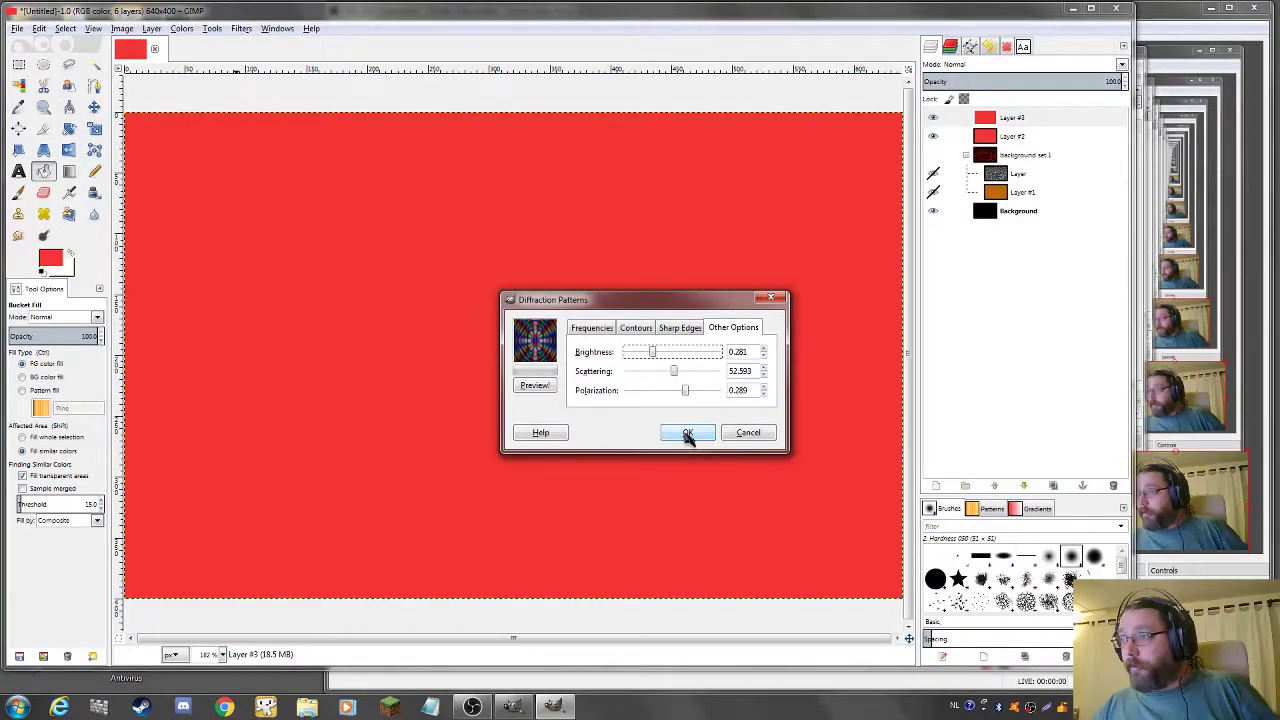
{"action": "left_click", "coordinate": [680, 434]}
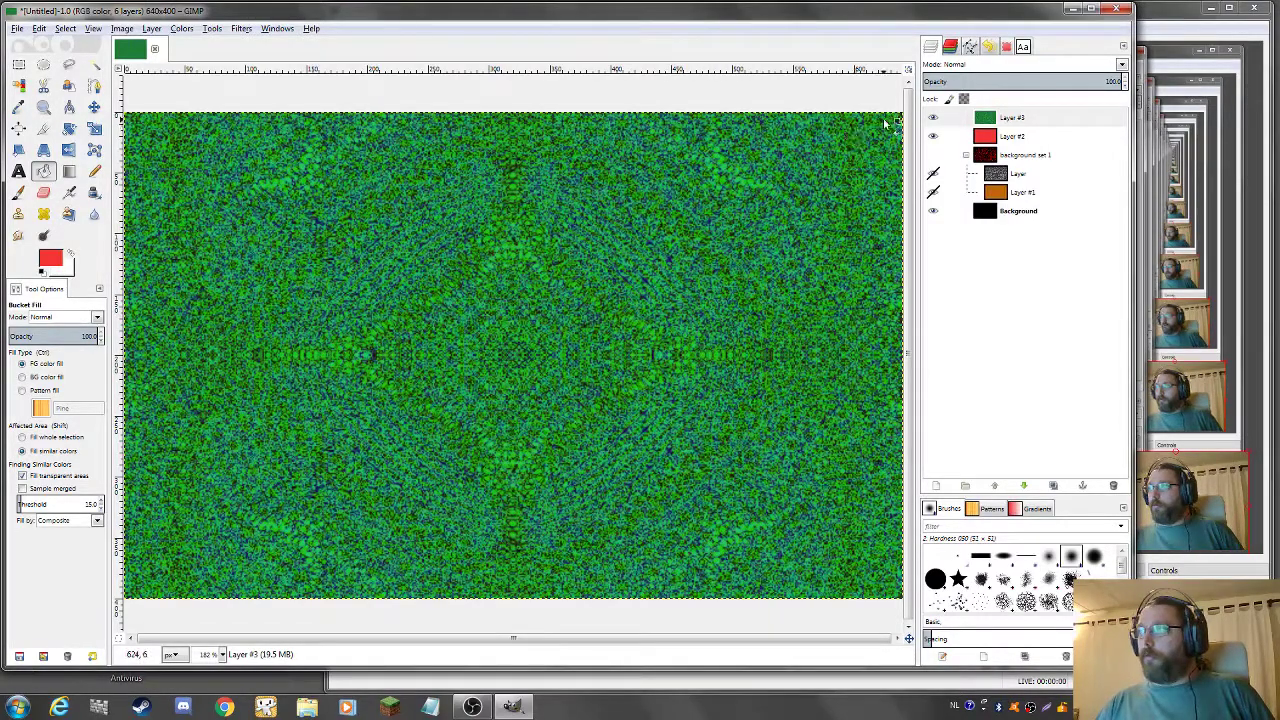
- Set Layer #3's blend mode to Multiply after briefly trying Burn
{"action": "left_click", "coordinate": [1022, 65]}
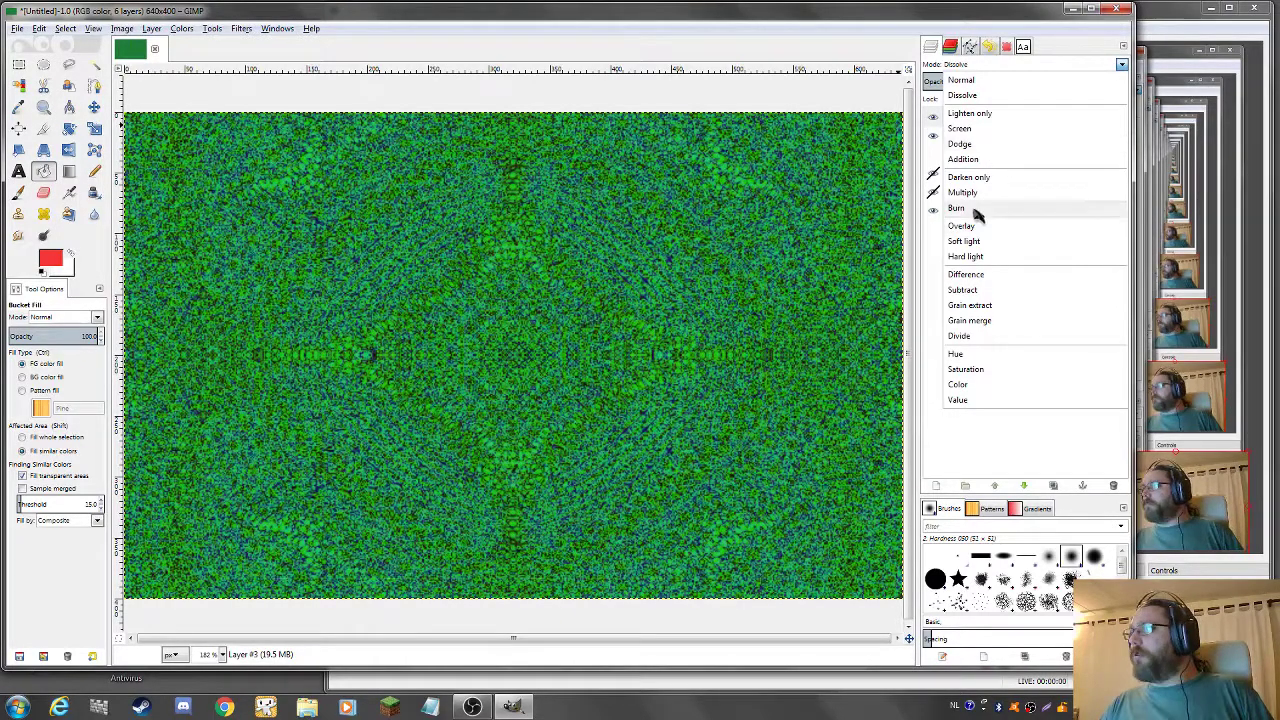
{"action": "left_click", "coordinate": [957, 208]}
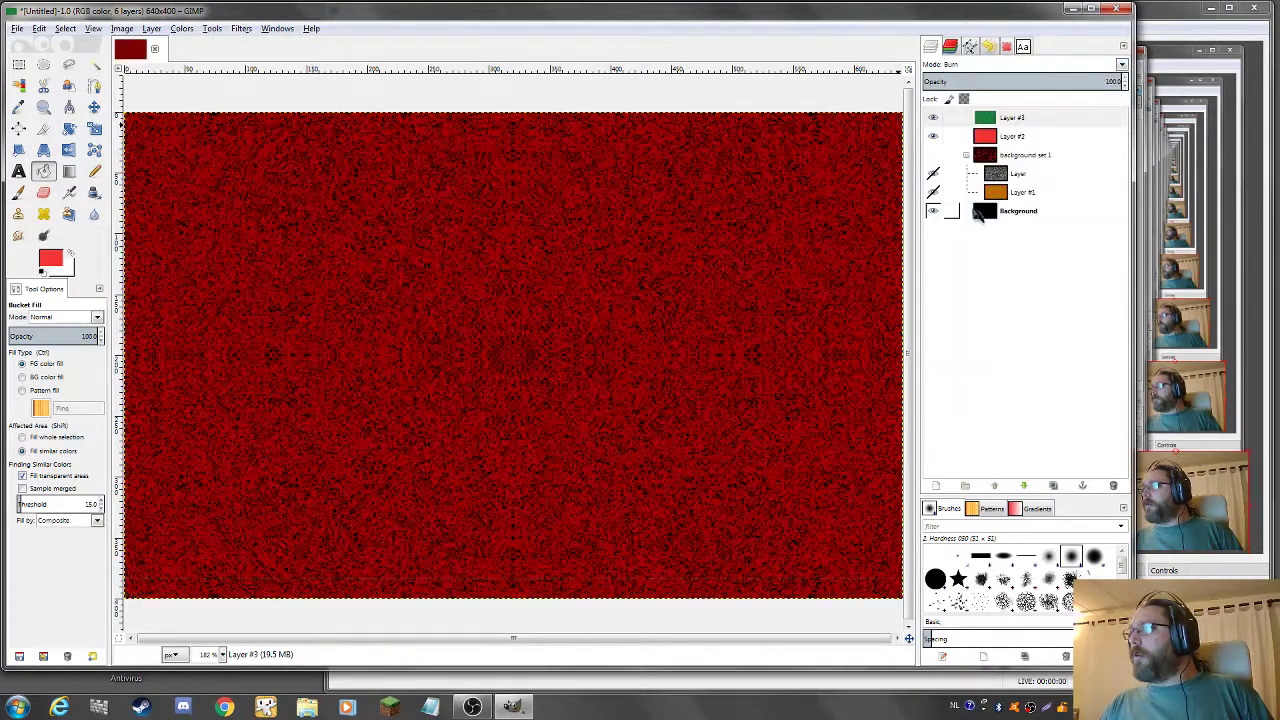
{"action": "left_click", "coordinate": [1025, 66]}
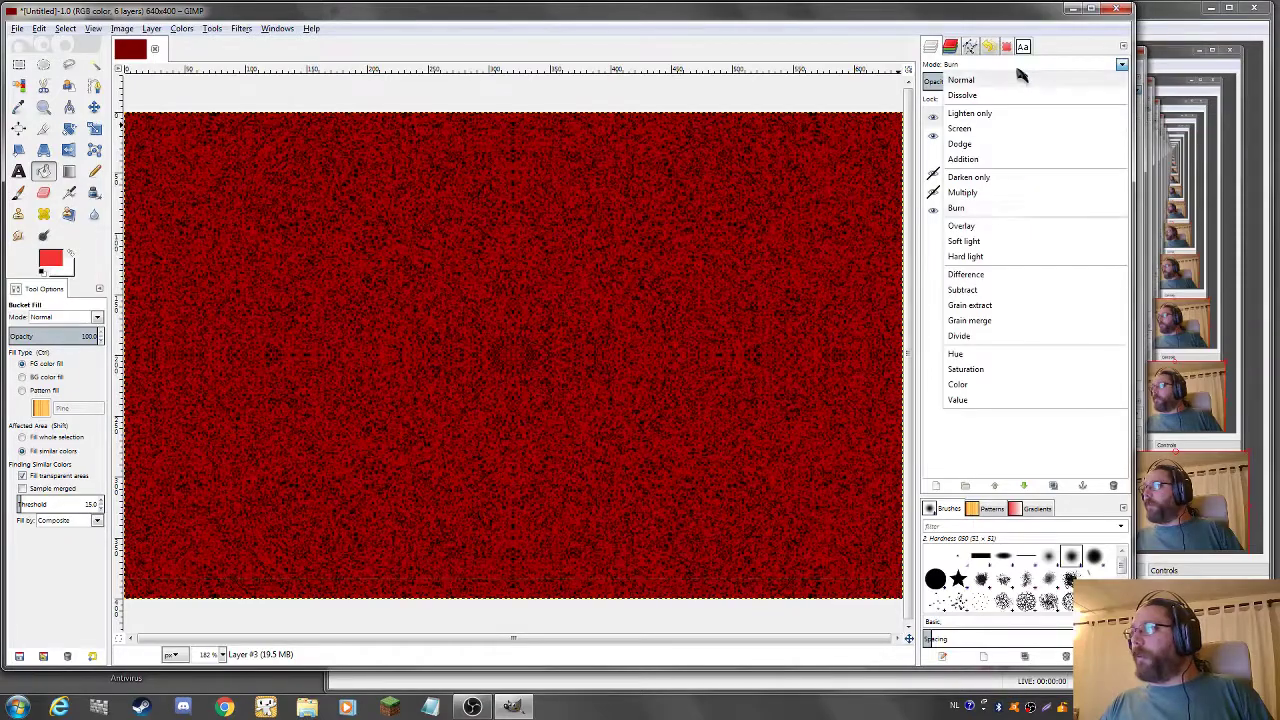
{"action": "left_click", "coordinate": [975, 196]}
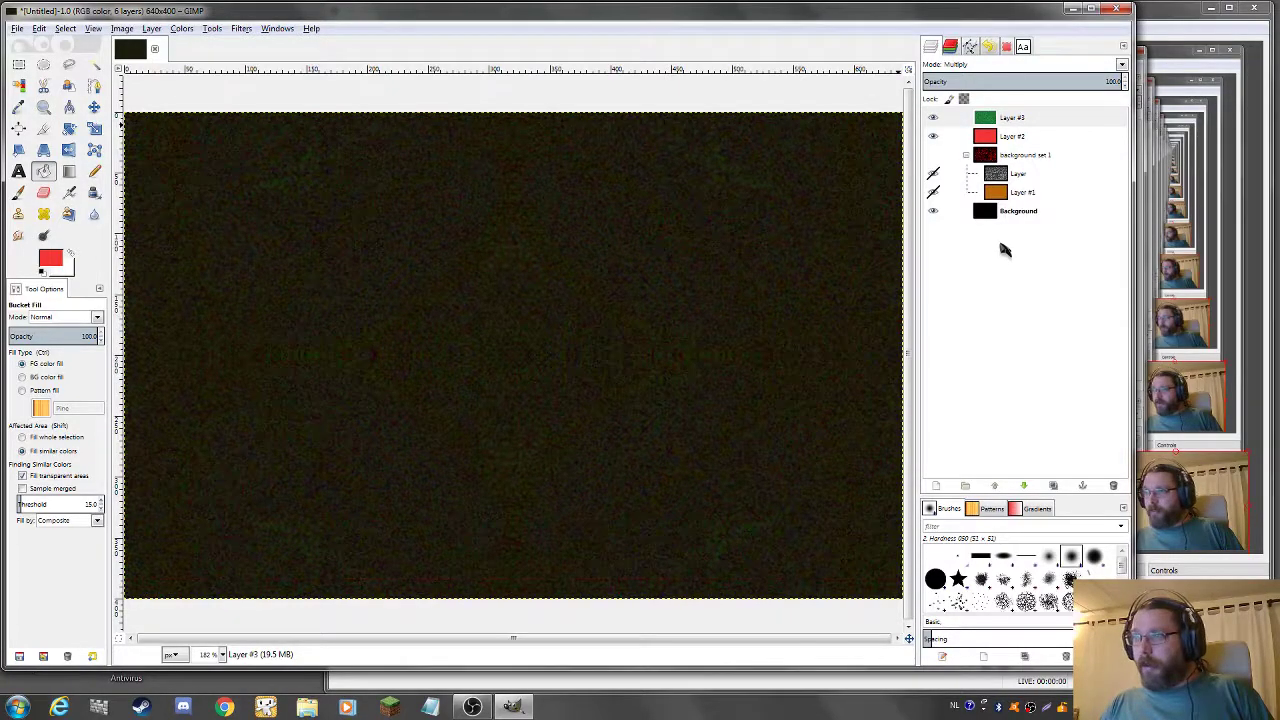
- Set Layer #2's blend mode to Grain extract after briefly trying Grain merge
{"action": "left_click", "coordinate": [1005, 137]}
{"action": "left_click", "coordinate": [1025, 64]}
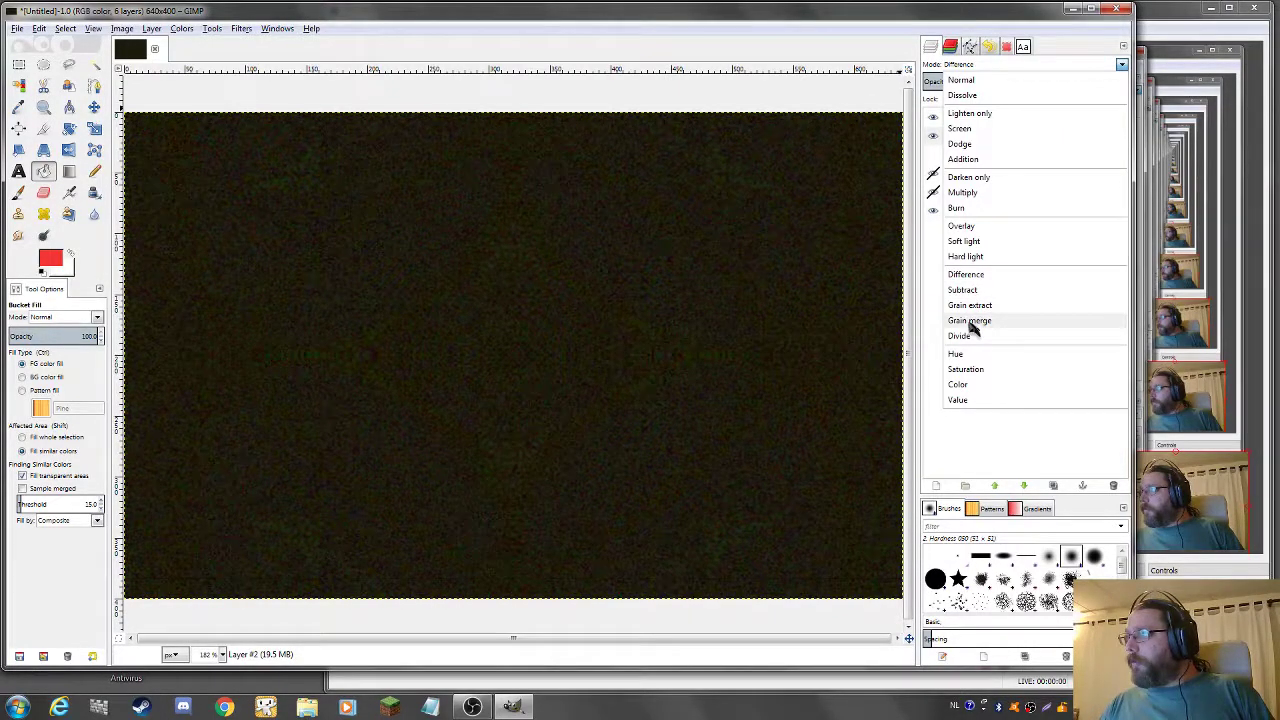
{"action": "left_click", "coordinate": [971, 321]}
{"action": "left_click", "coordinate": [1032, 66]}
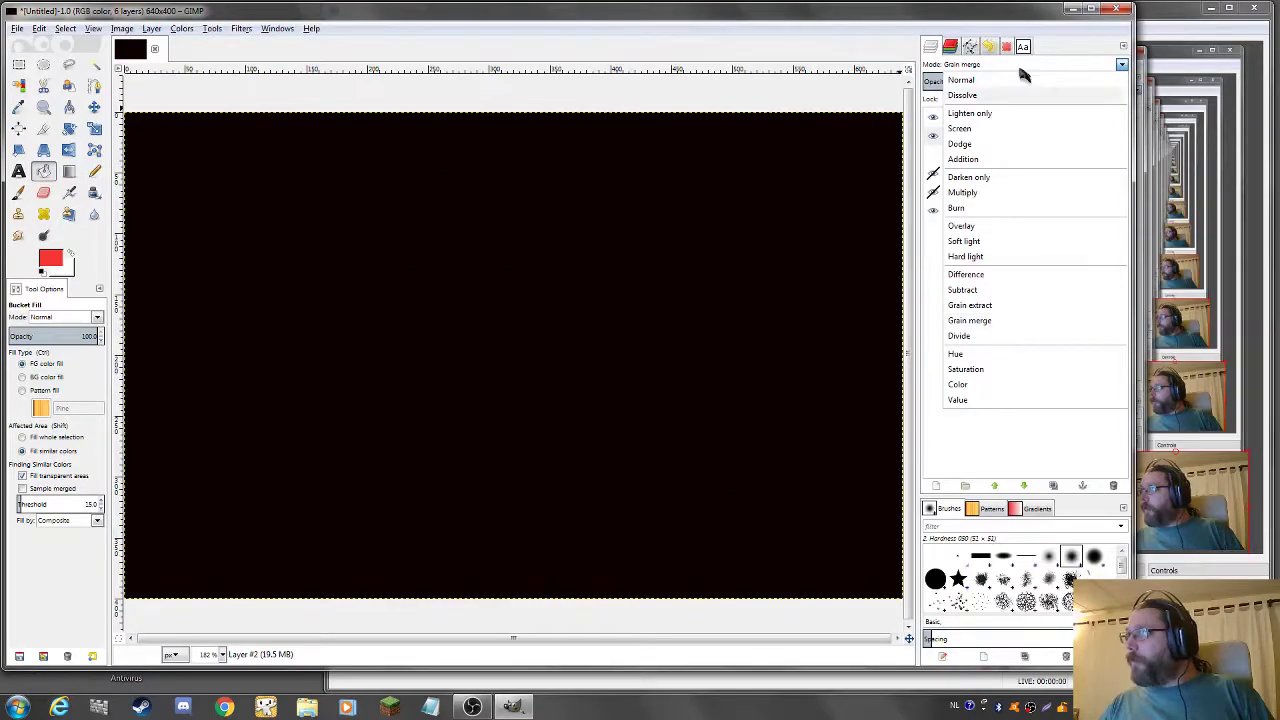
{"action": "left_click", "coordinate": [972, 305]}
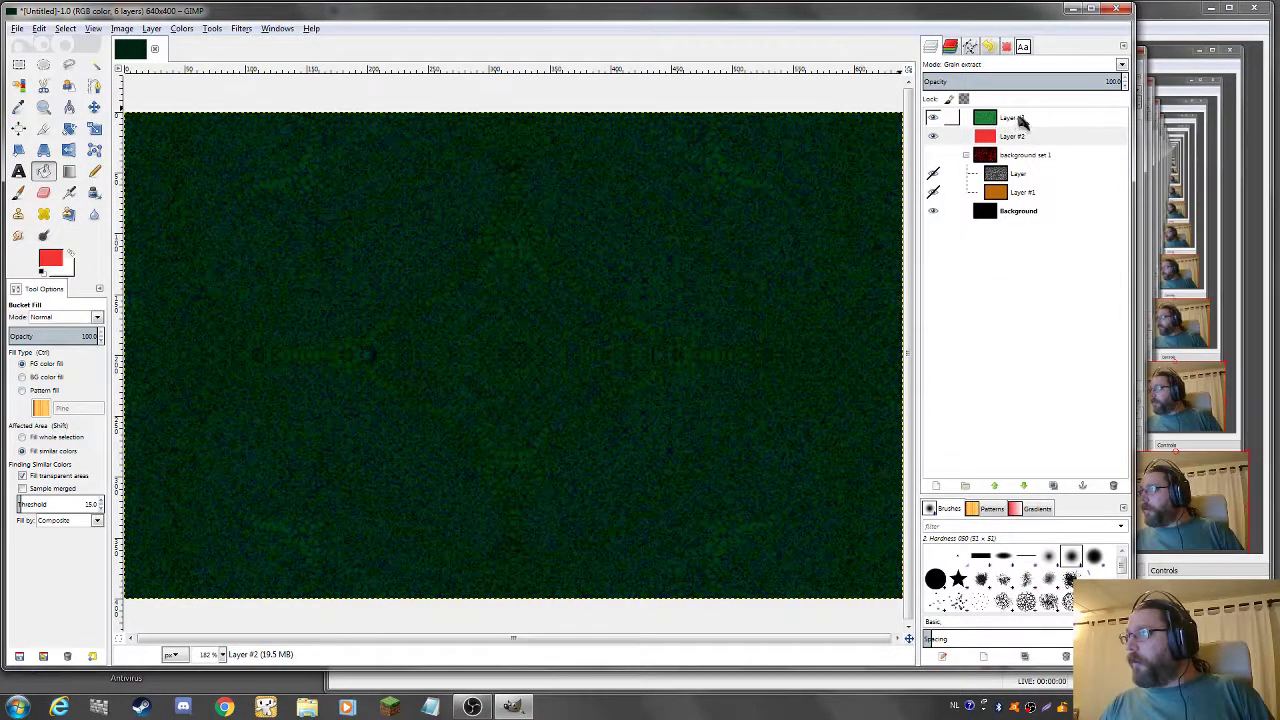
{"action": "left_click", "coordinate": [1020, 119]}
{"action": "right_click", "coordinate": [1016, 119]}
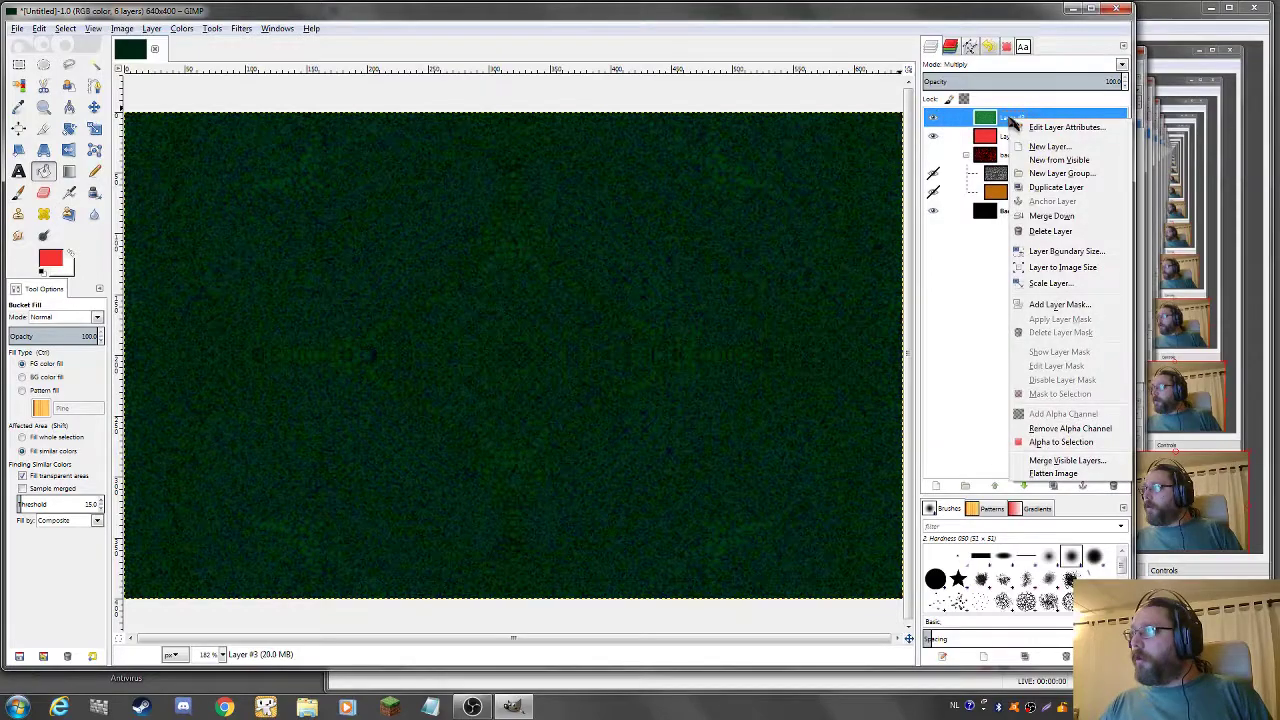
- Add a new layer group at the top and name it 'background set 2'
{"action": "left_click", "coordinate": [1051, 173]}
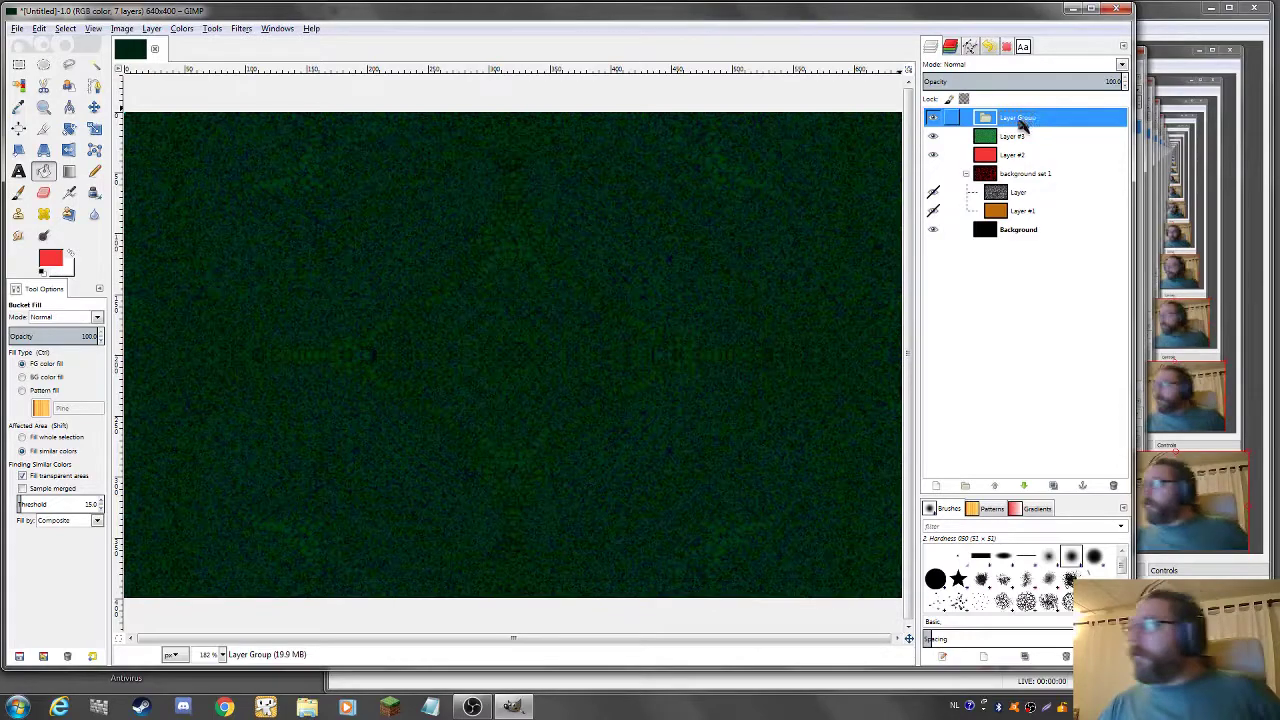
{"action": "double_click", "coordinate": [1020, 119]}
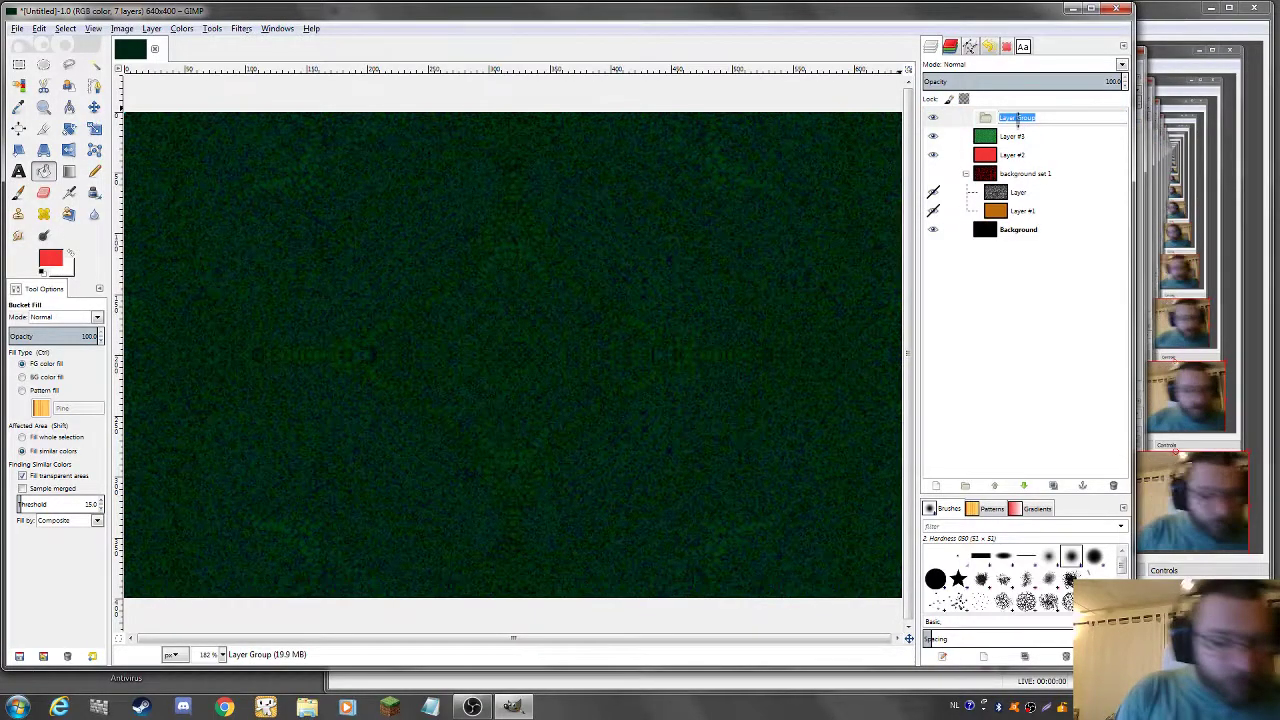
{"action": "type", "text": "back"}
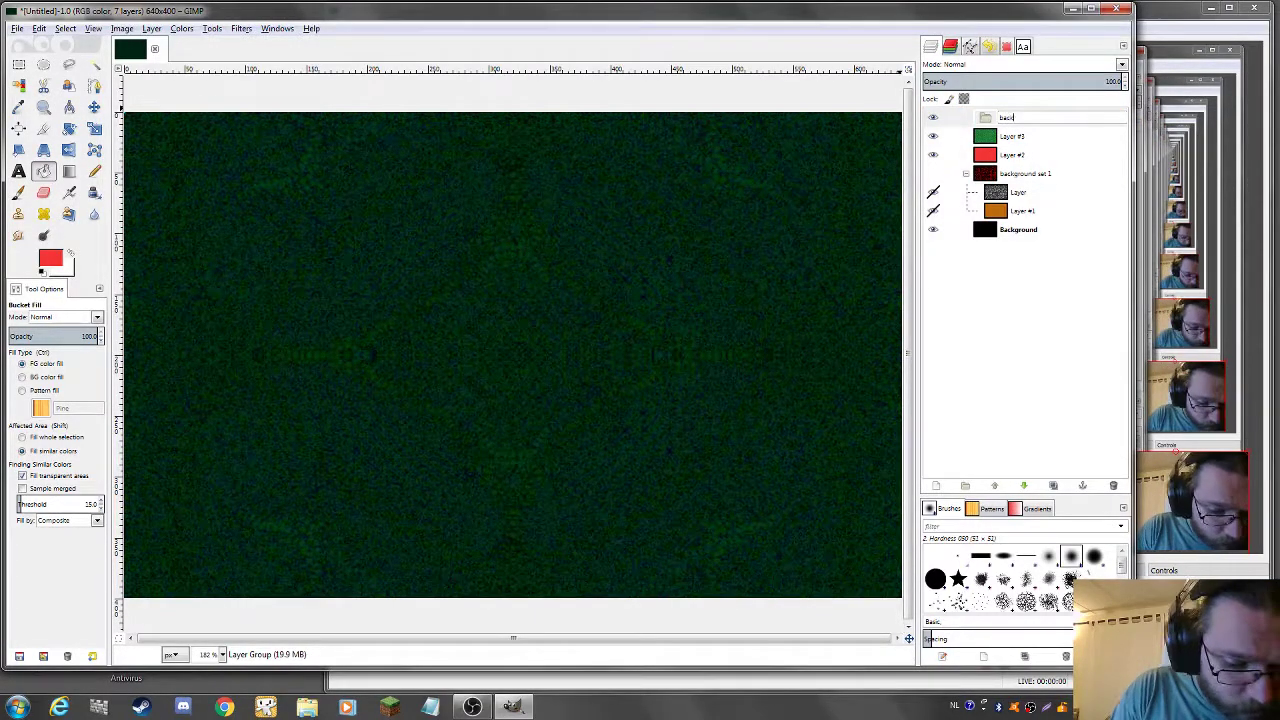
{"action": "type", "text": "ground s"}
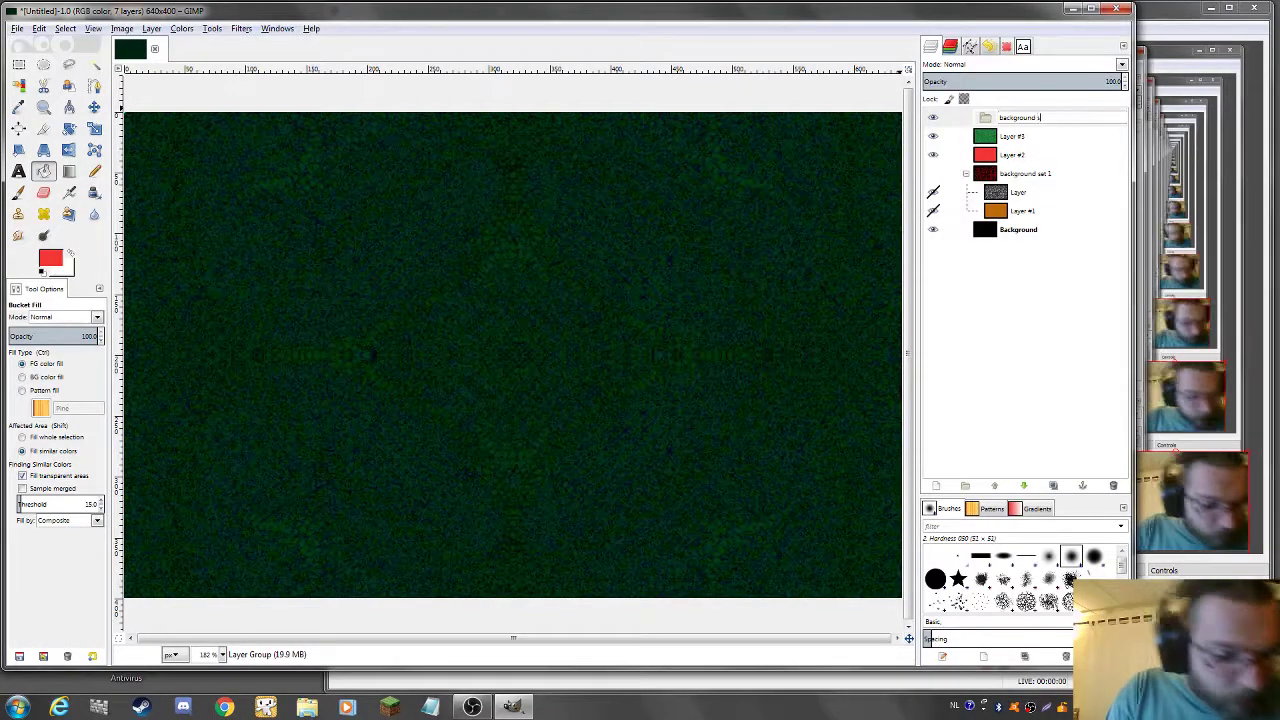
{"action": "type", "text": "et 2"}
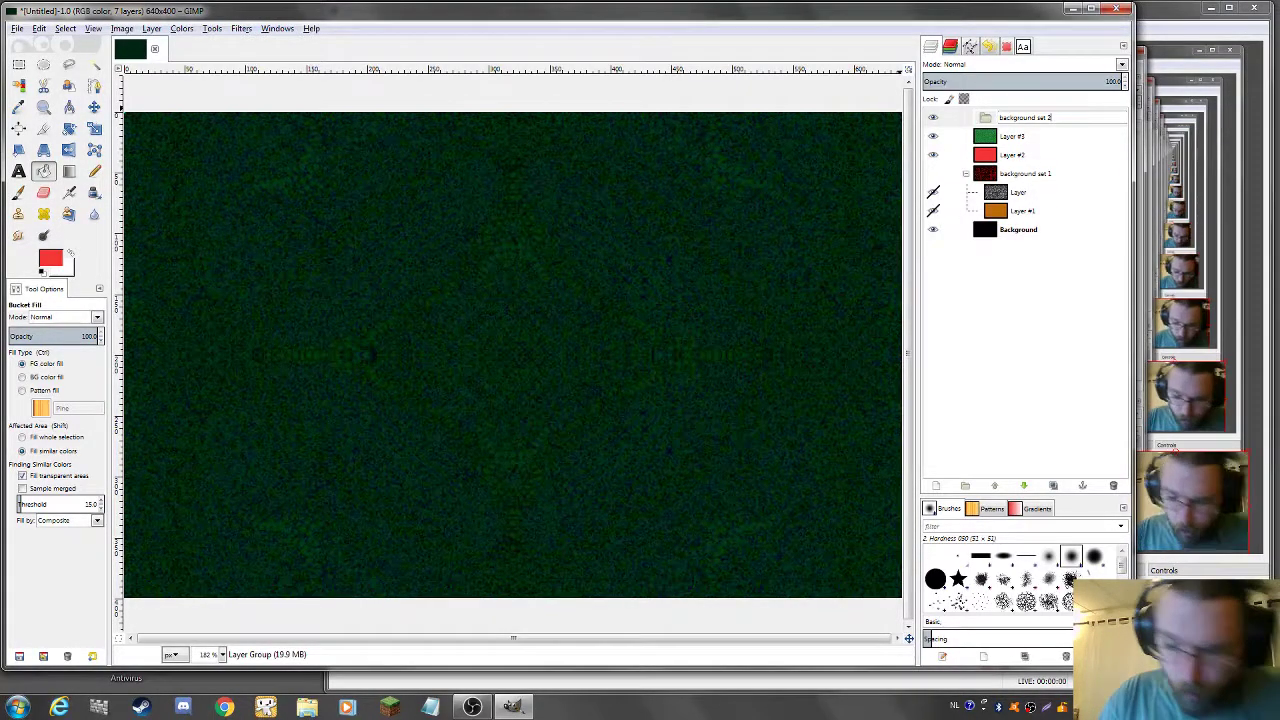
{"action": "key", "text": "Return"}
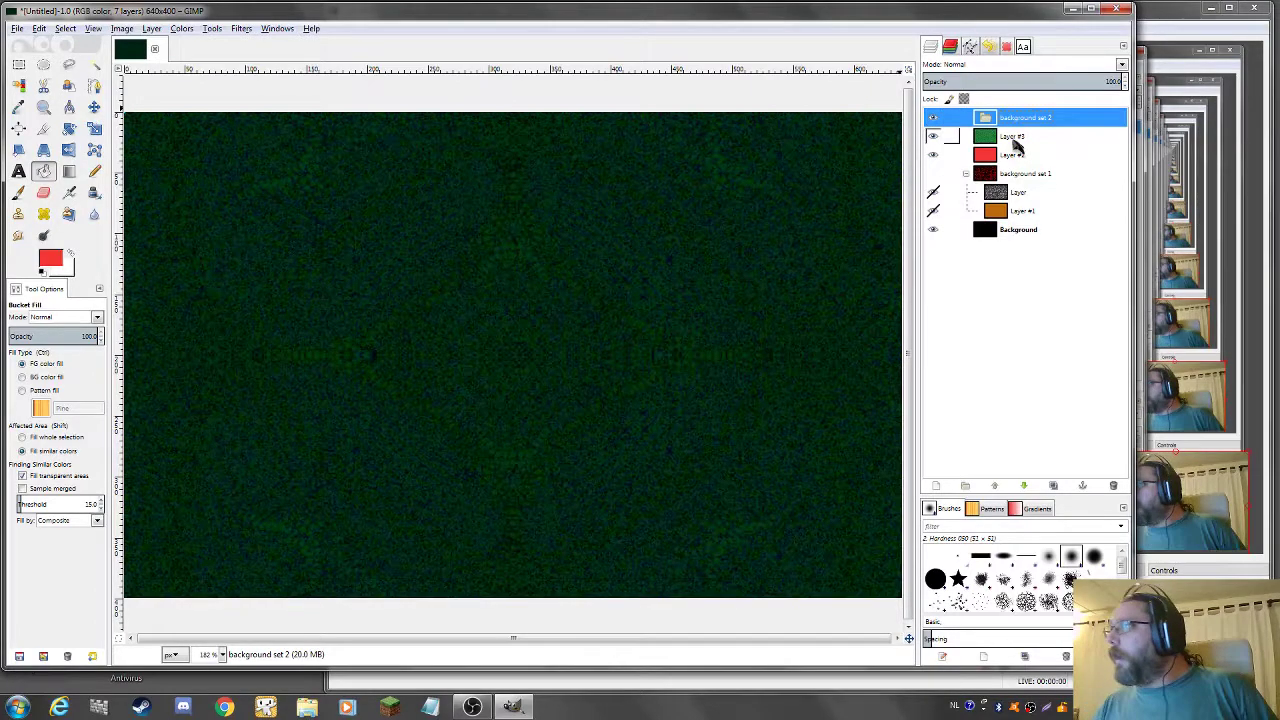
- Move Layer #3 into background set 2 and leave only that group visible, hiding background set 1
{"action": "left_click_drag", "start_coordinate": [1015, 145], "coordinate": [1030, 166]}
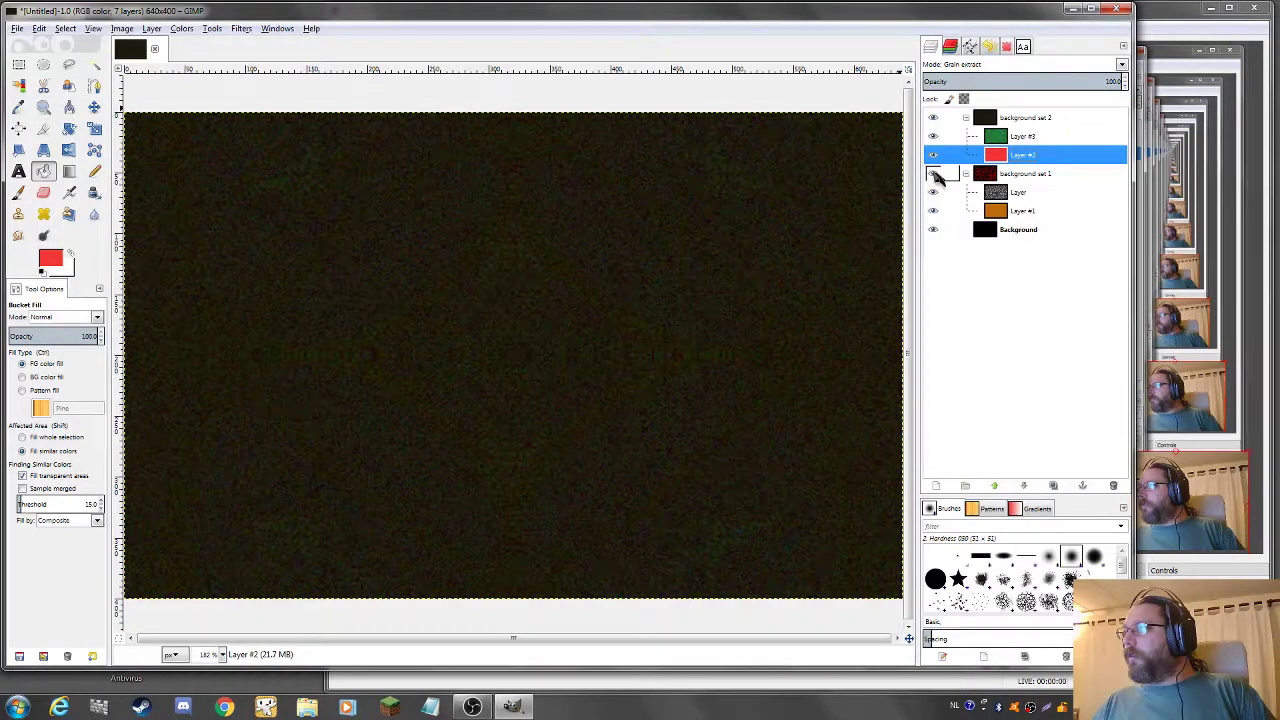
{"action": "left_click", "coordinate": [934, 174]}
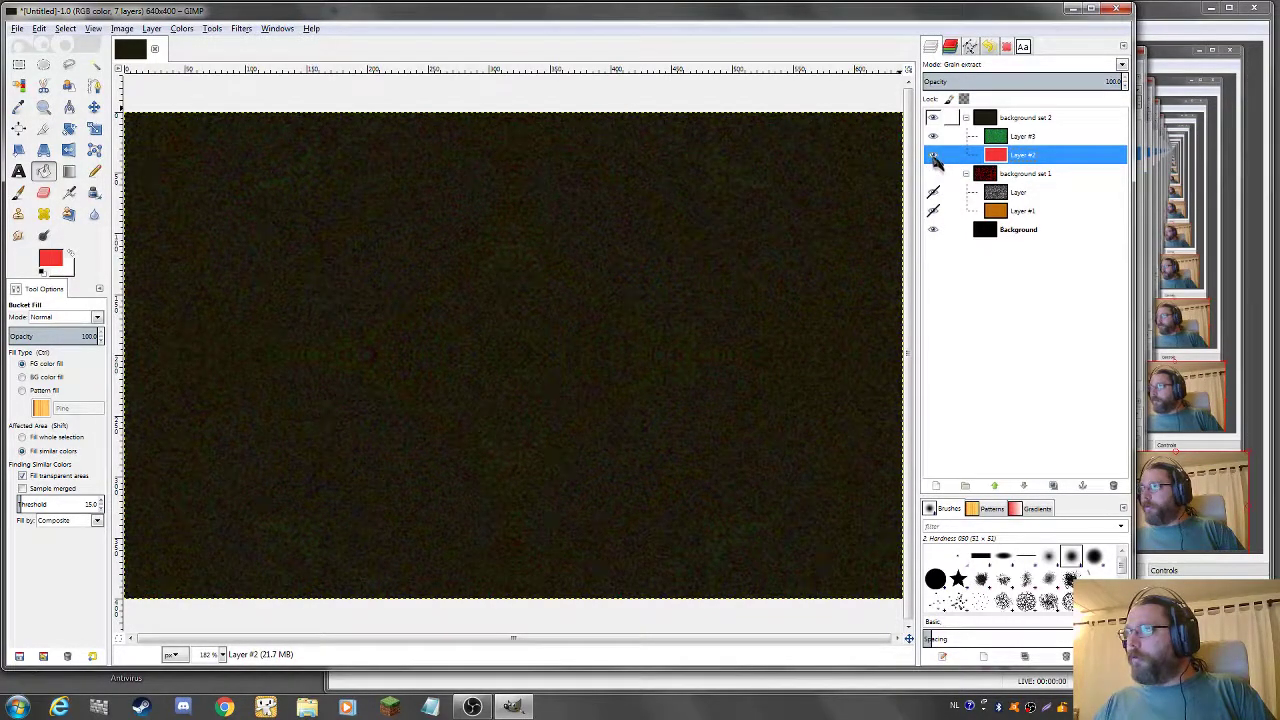
{"action": "left_click", "coordinate": [933, 117]}
{"action": "left_click", "coordinate": [934, 174]}
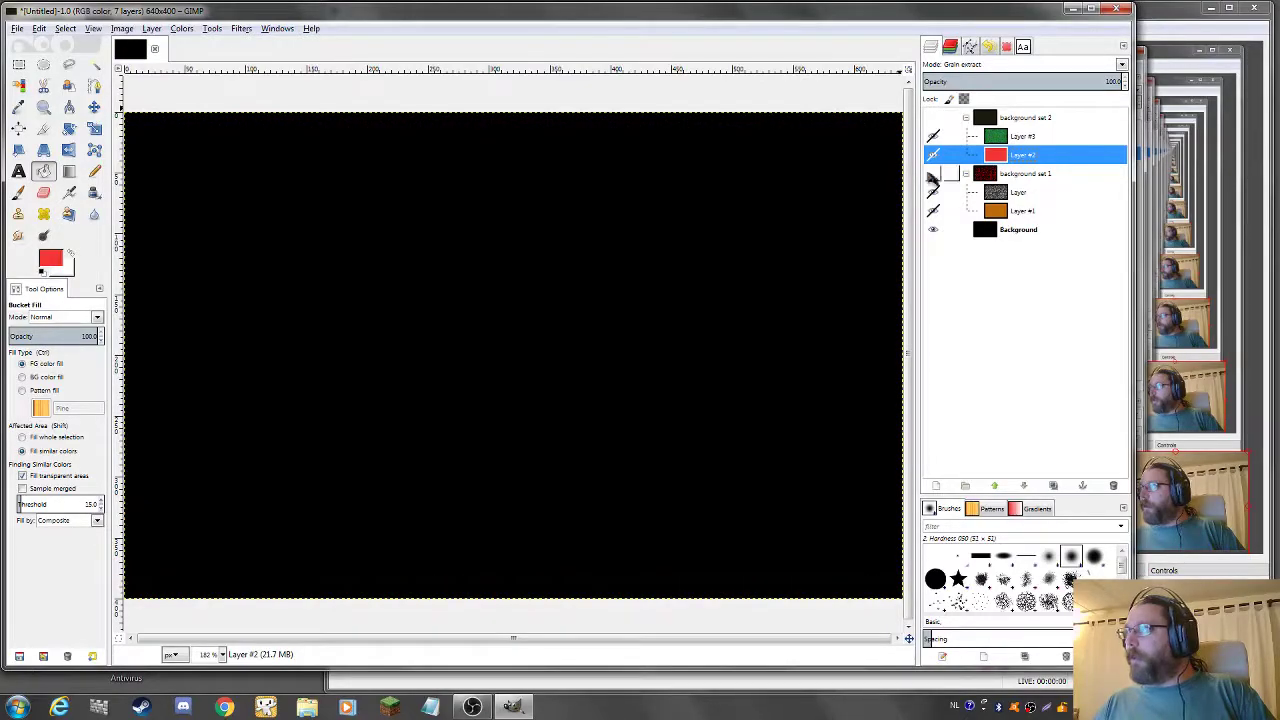
{"action": "left_click", "coordinate": [934, 174]}
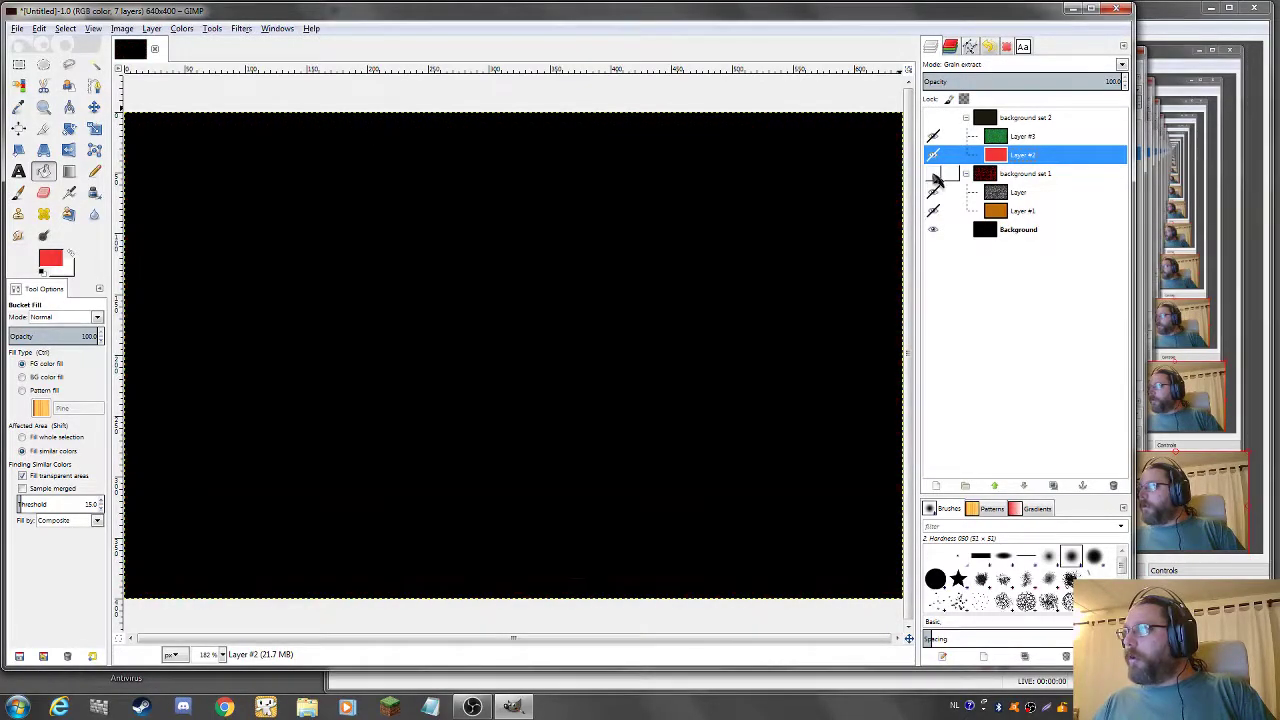
{"action": "left_click", "coordinate": [933, 117]}
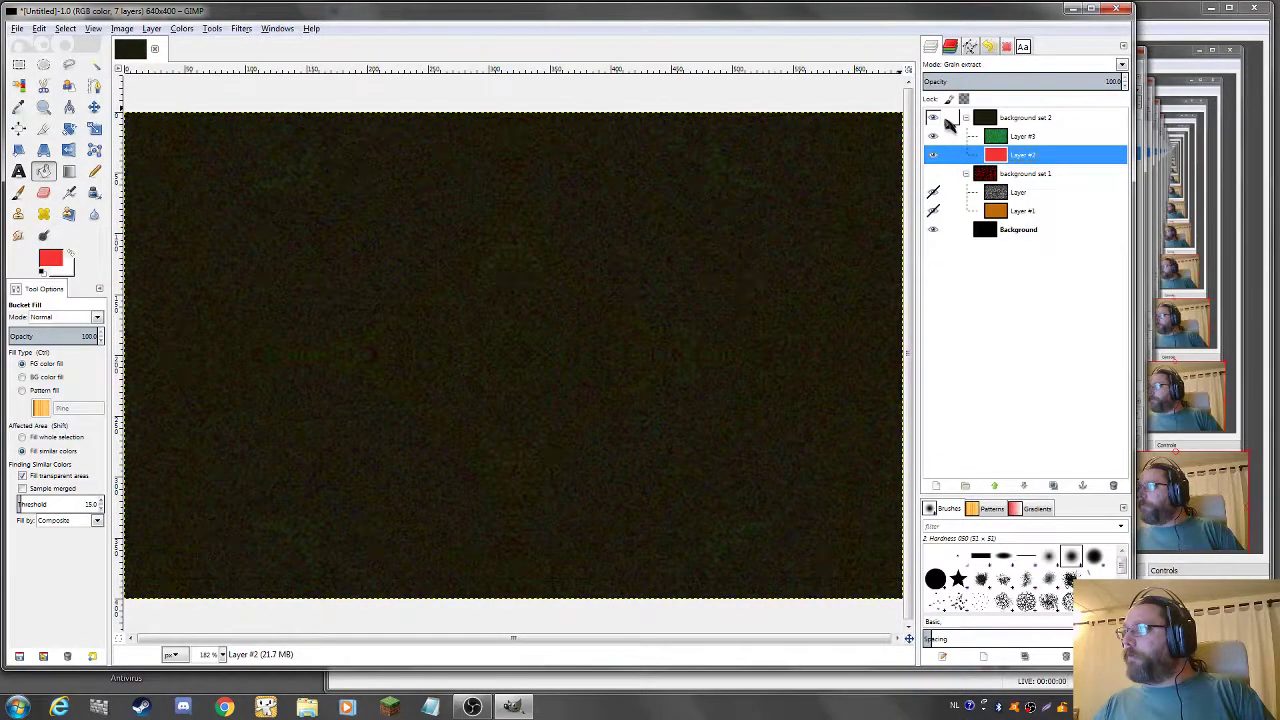
{"action": "right_click", "coordinate": [1020, 120]}
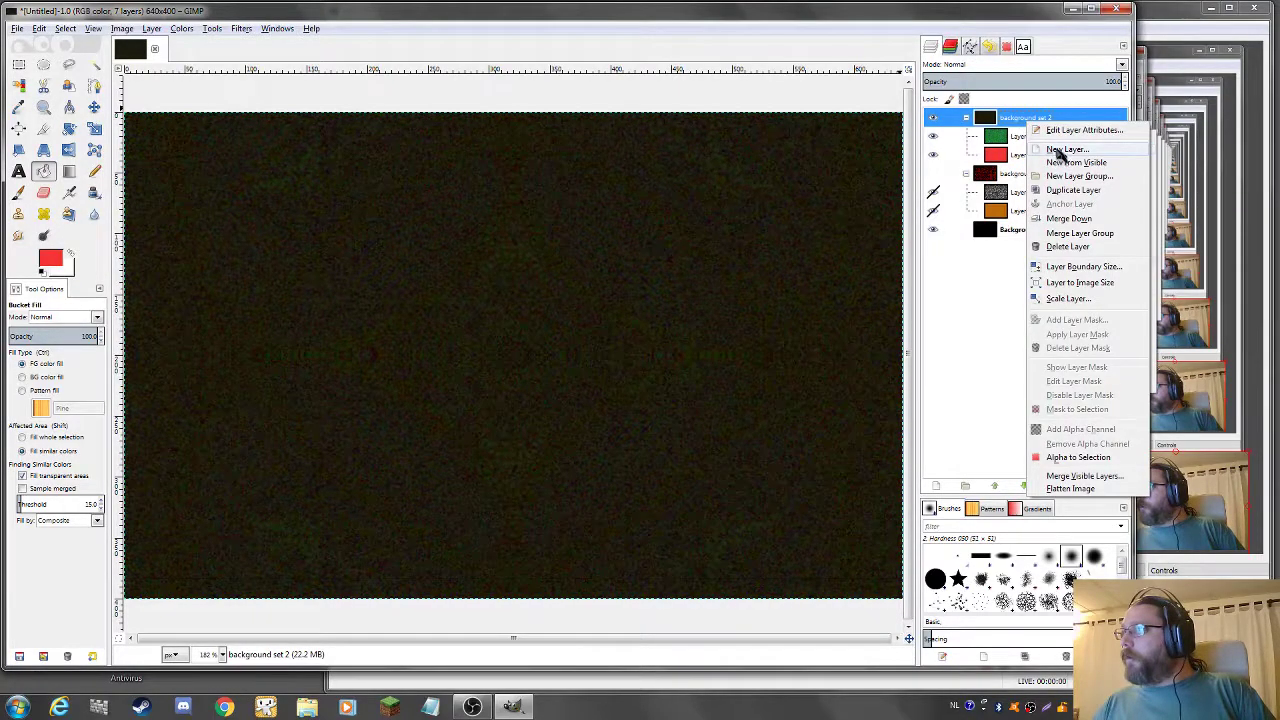
- Create new Layer #4 at the top of the stack and hide background set 2
{"action": "left_click", "coordinate": [1052, 150]}
{"action": "key", "text": "Return"}
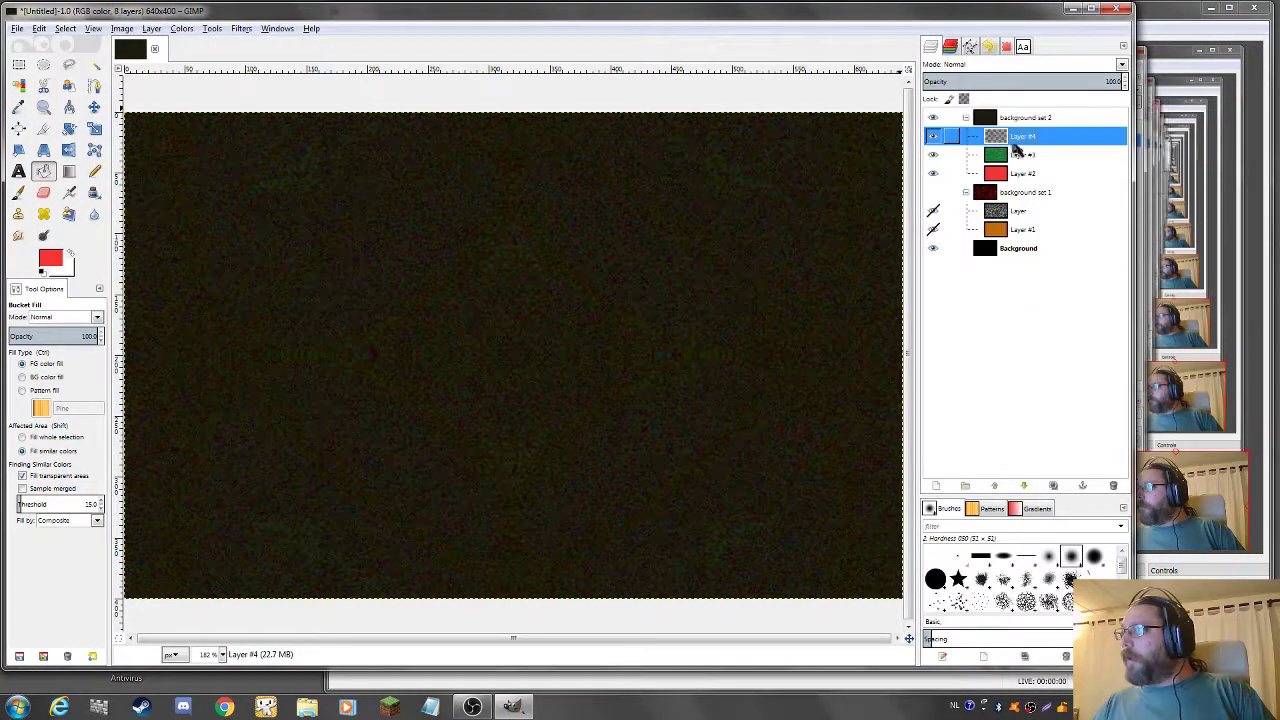
{"action": "left_click_drag", "start_coordinate": [994, 134], "coordinate": [1018, 120]}
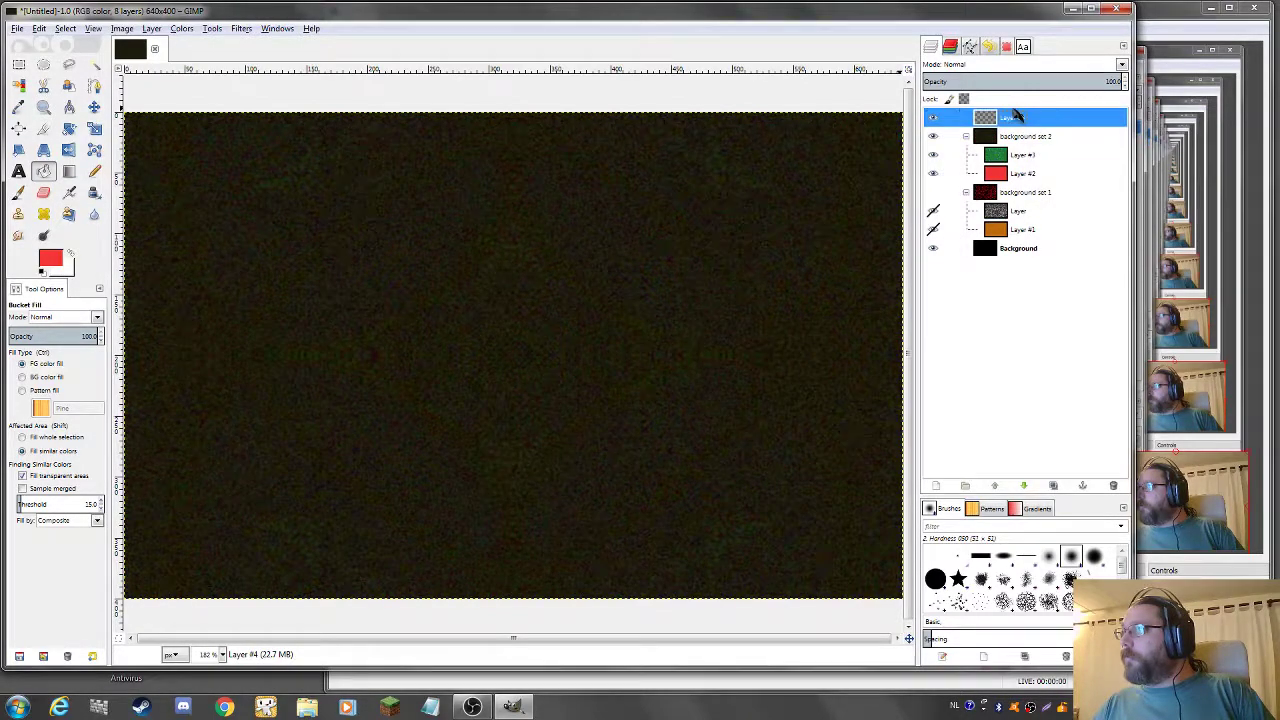
{"action": "left_click", "coordinate": [933, 136]}
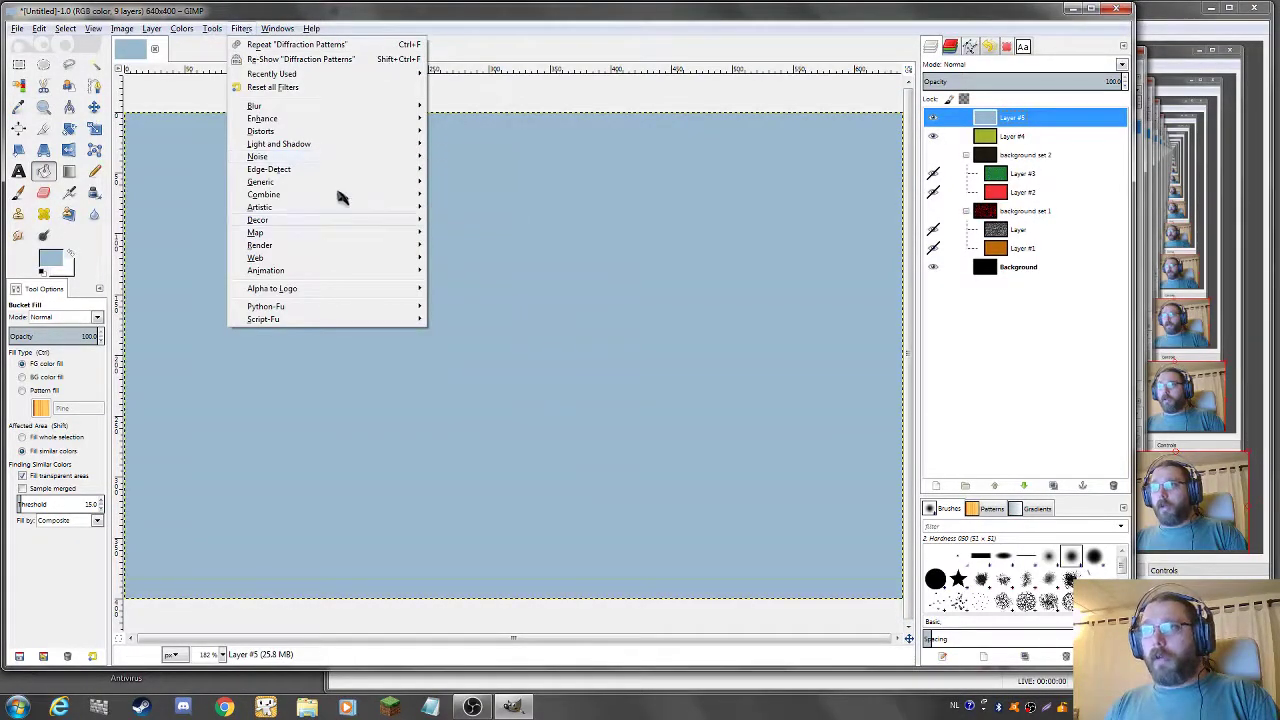
- Start the Filters > Render > Clouds > Fog filter with a light pink fog colour
{"action": "mouse_move", "coordinate": [420, 249]}
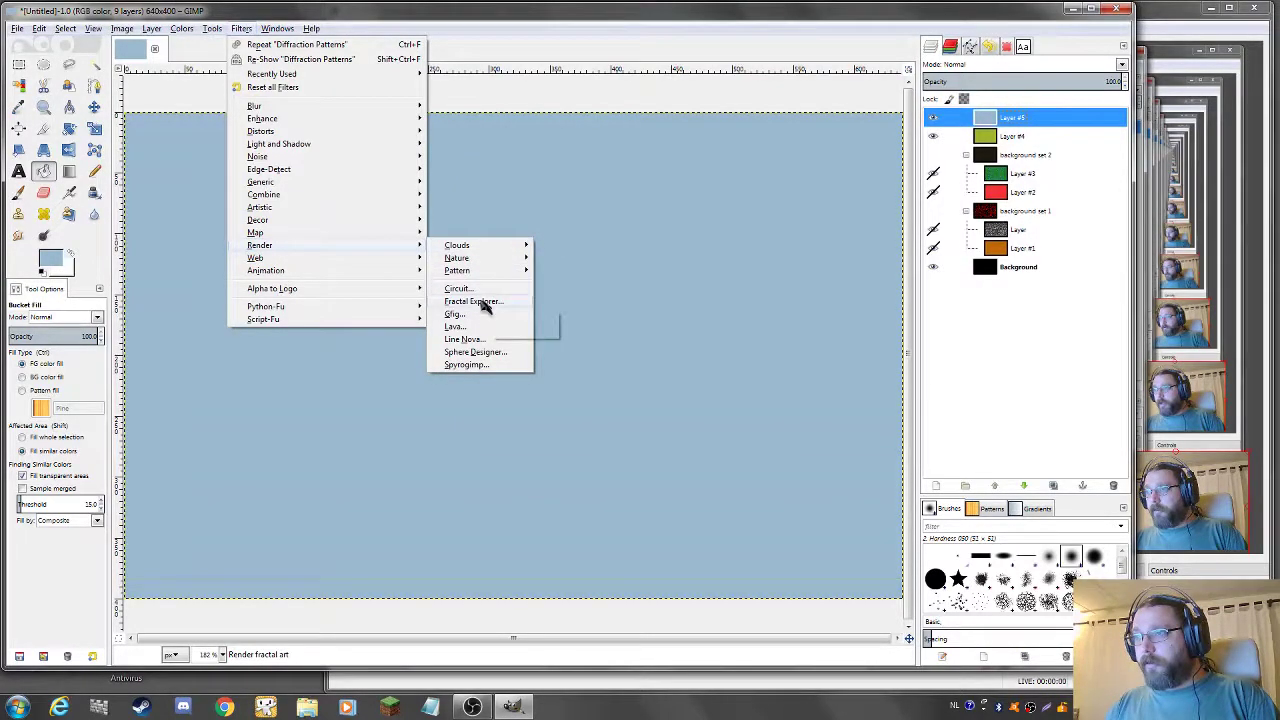
{"action": "left_click", "coordinate": [466, 364]}
{"action": "left_click", "coordinate": [241, 28]}
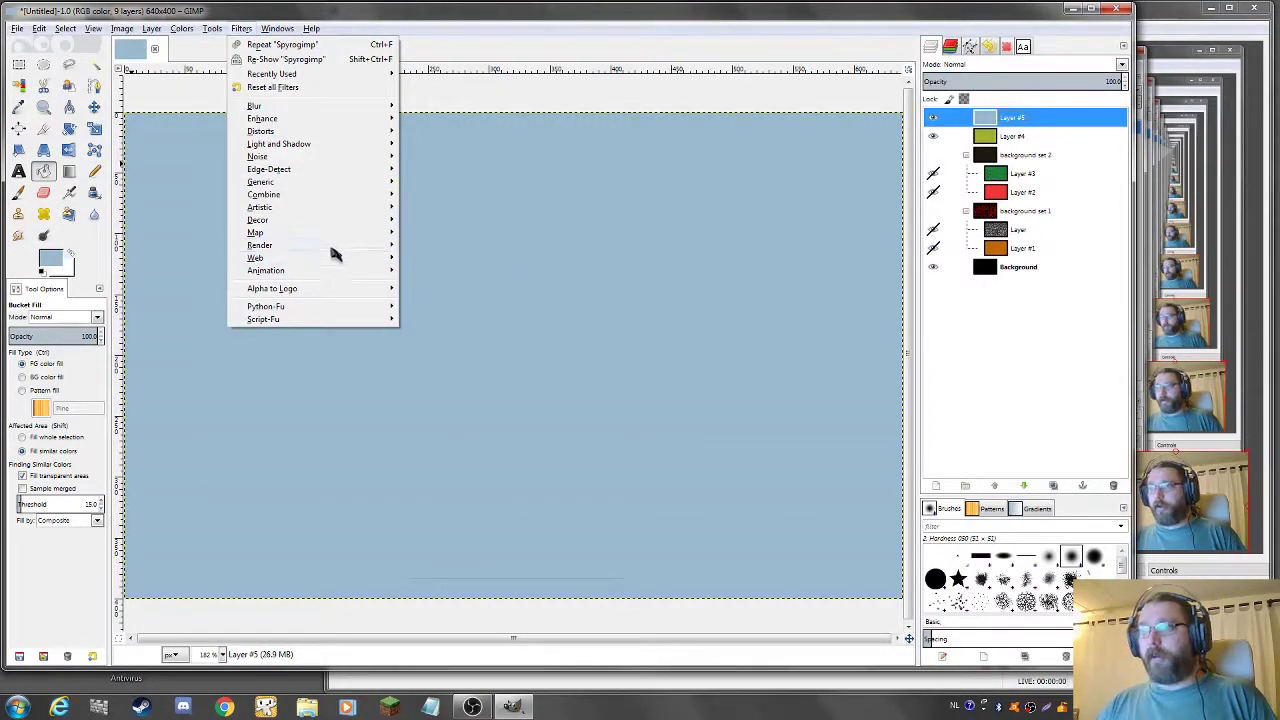
{"action": "mouse_move", "coordinate": [366, 252]}
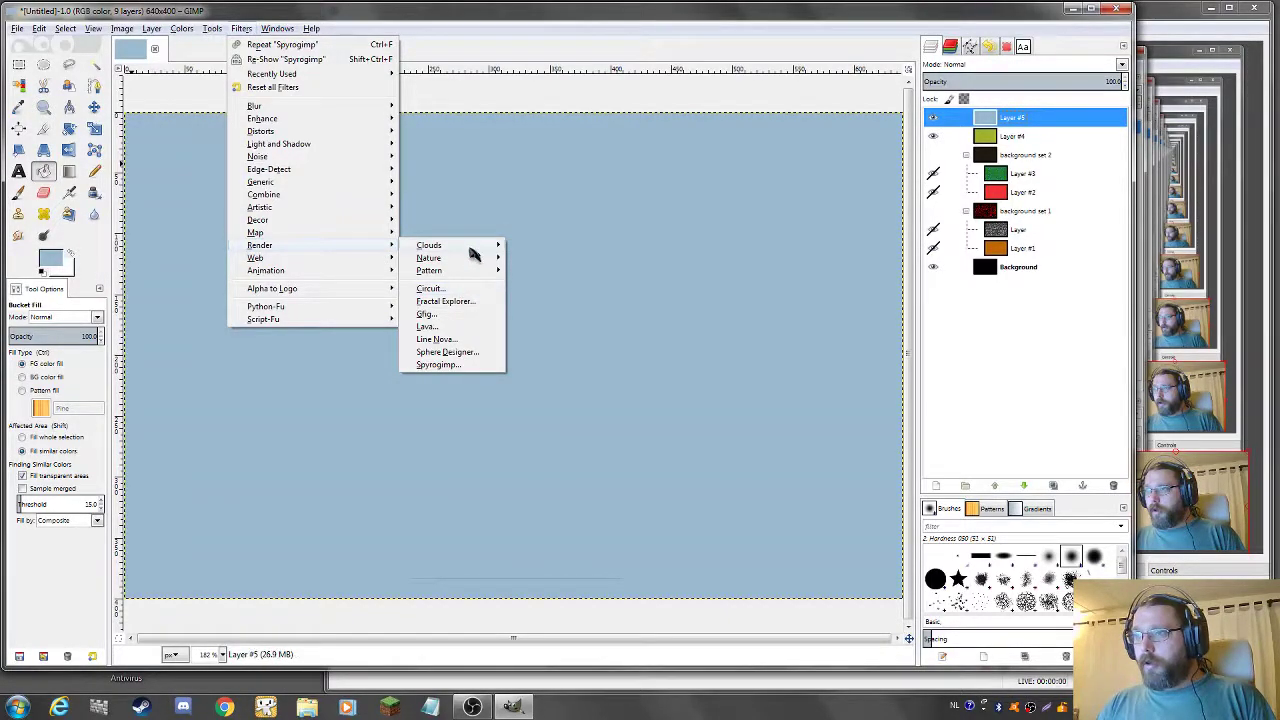
{"action": "mouse_move", "coordinate": [473, 252]}
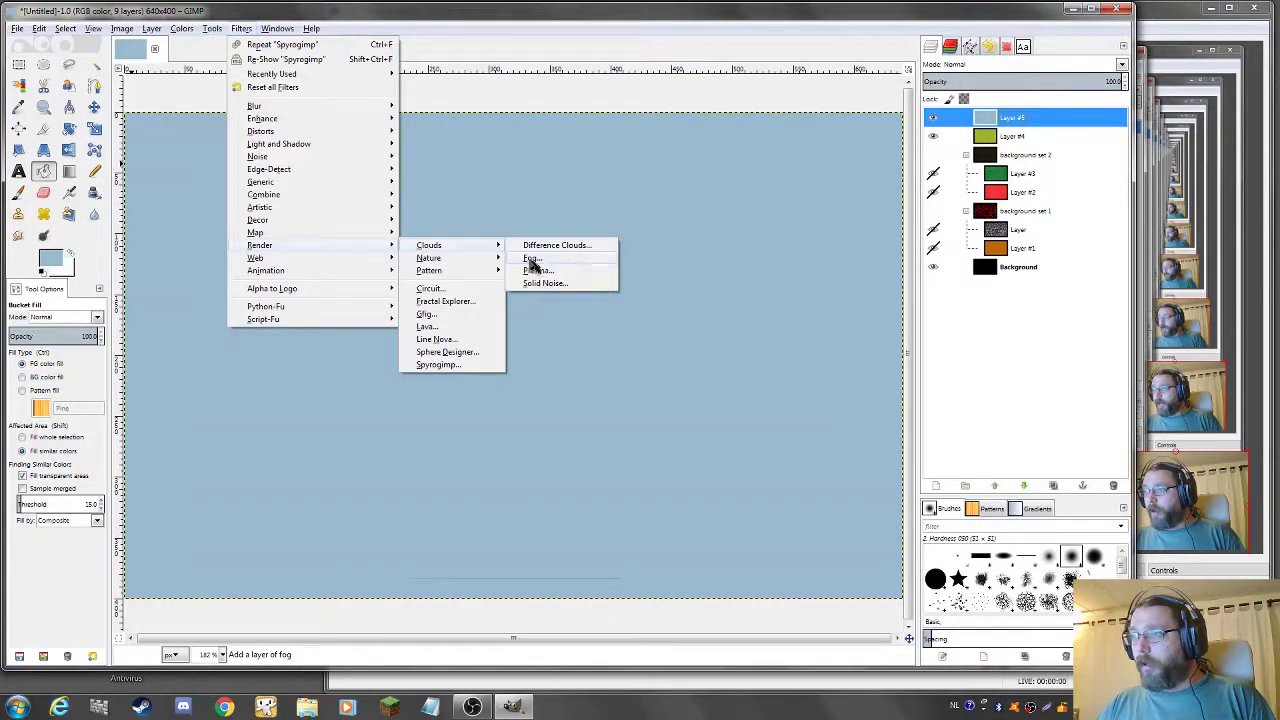
{"action": "left_click", "coordinate": [531, 258]}
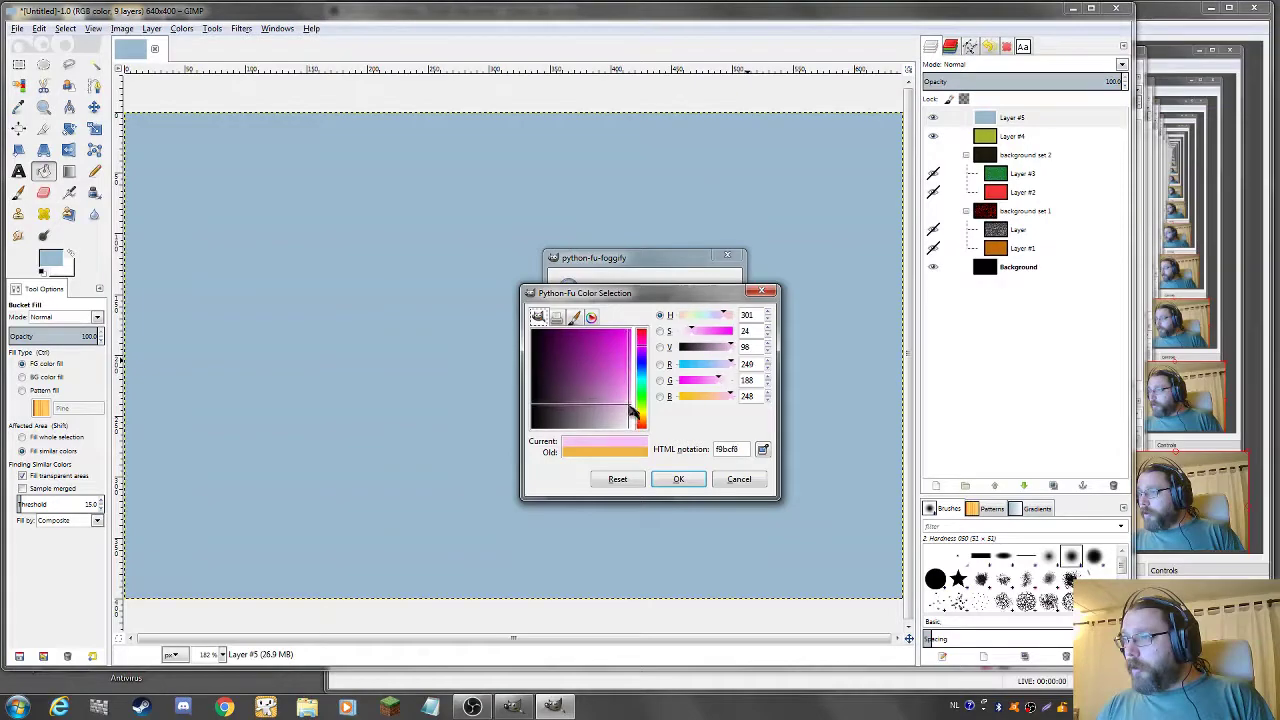
{"action": "left_click_drag", "start_coordinate": [629, 406], "coordinate": [635, 423]}
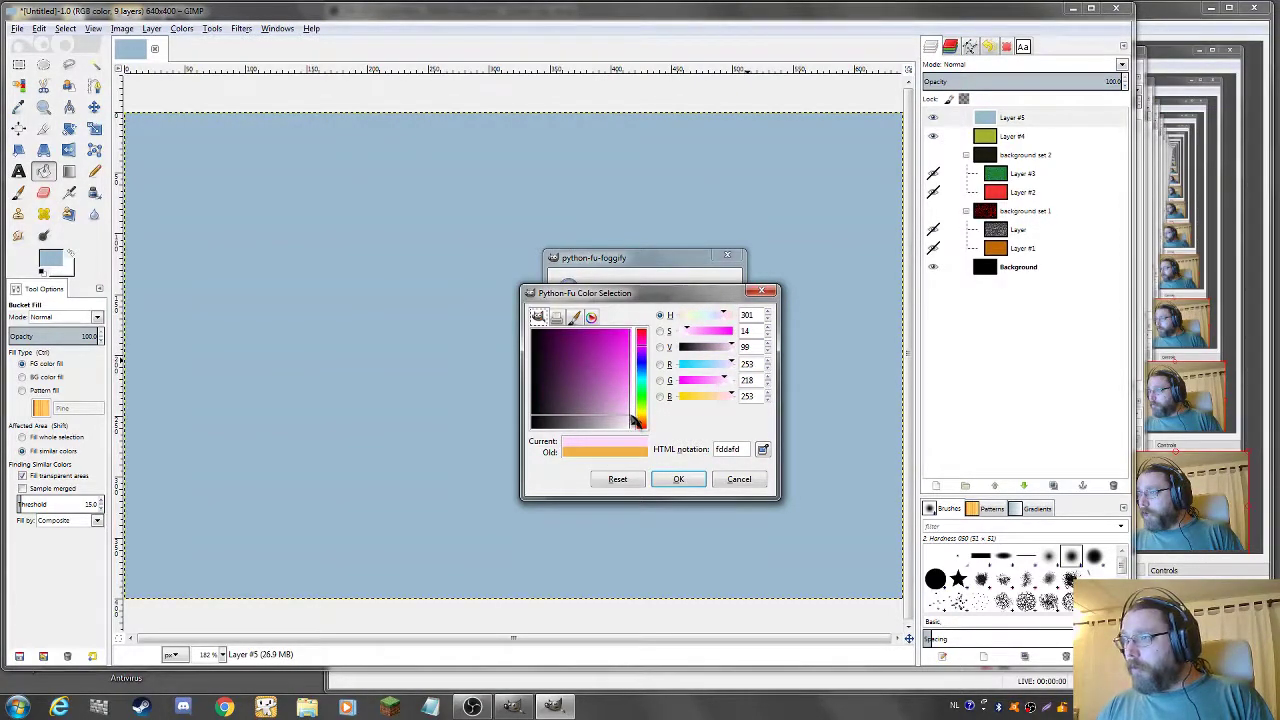
{"action": "left_click", "coordinate": [680, 480]}
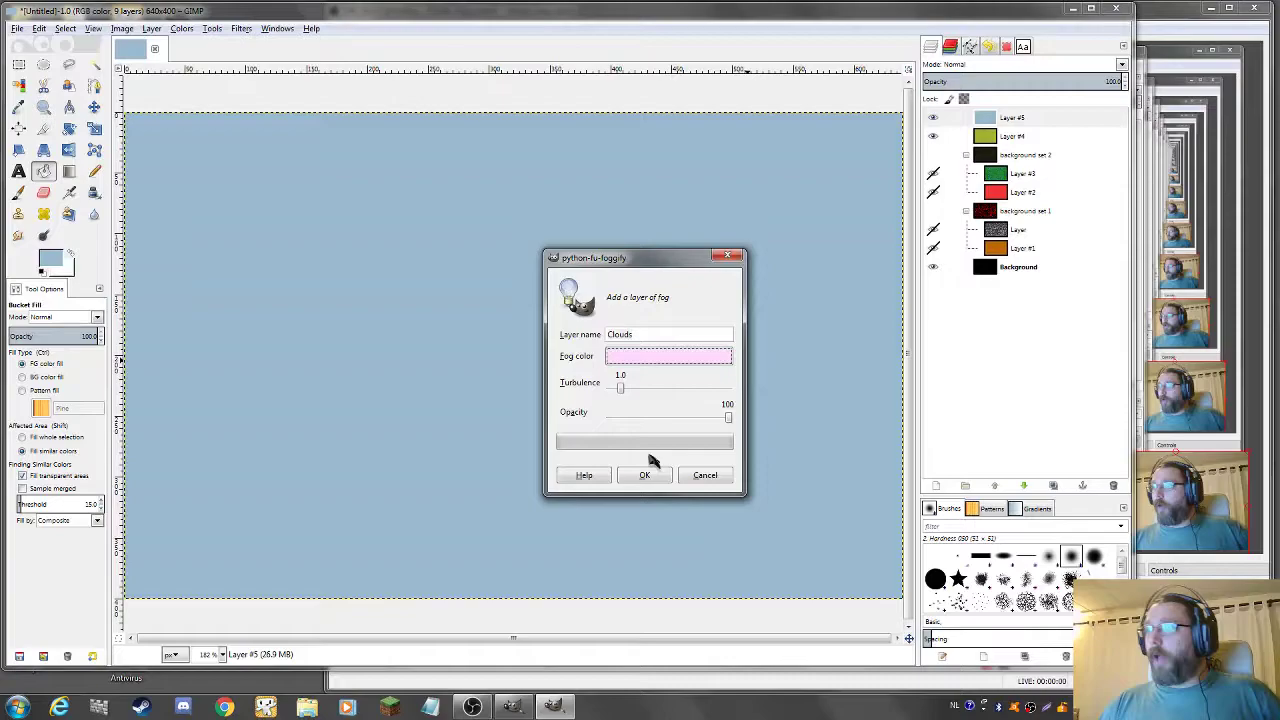
- Set fog opacity to 70 and turbulence to 4.0, rendering it as a Clouds layer
{"action": "left_click", "coordinate": [729, 420]}
{"action": "left_click_drag", "start_coordinate": [729, 420], "coordinate": [696, 423]}
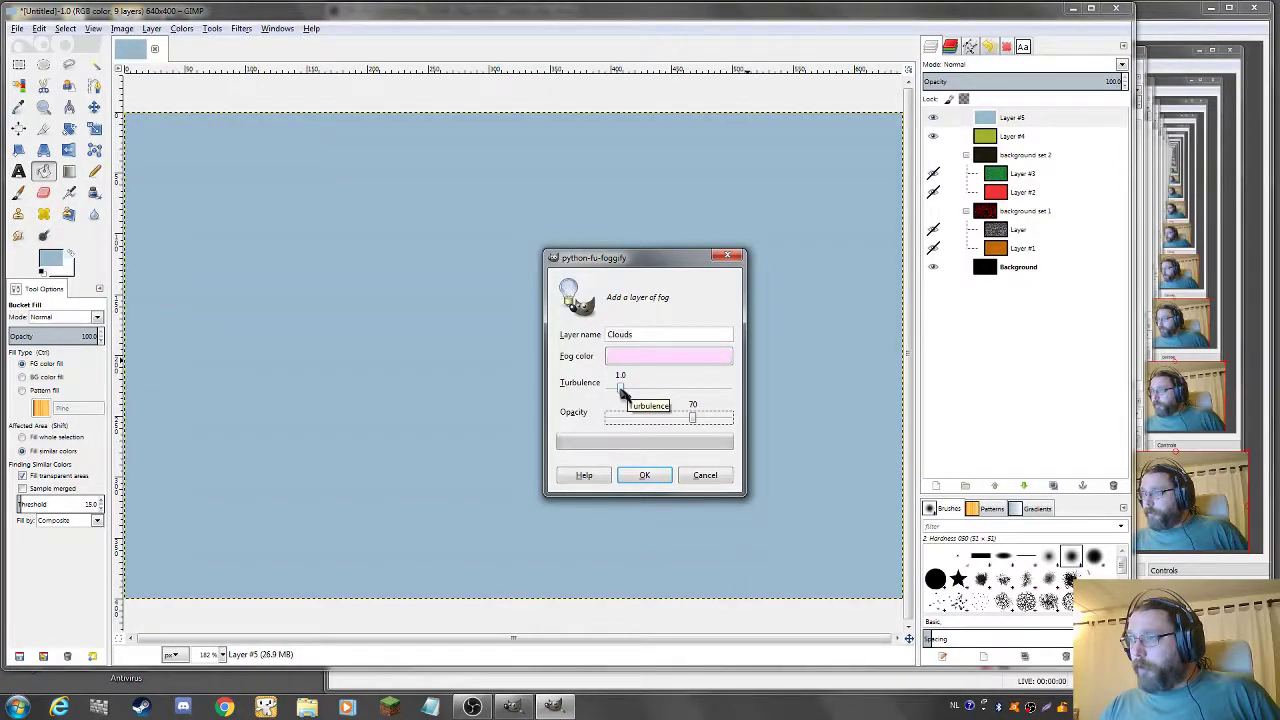
{"action": "left_click_drag", "start_coordinate": [620, 392], "coordinate": [658, 398]}
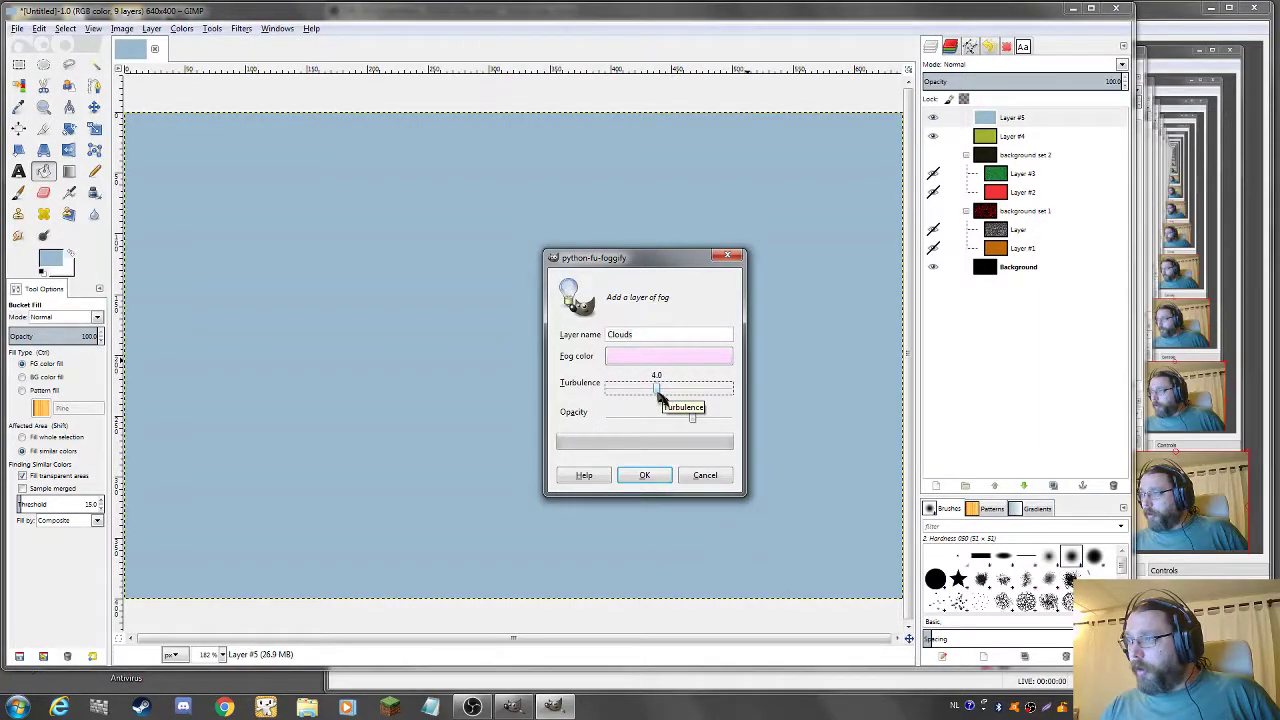
{"action": "left_click", "coordinate": [648, 476]}
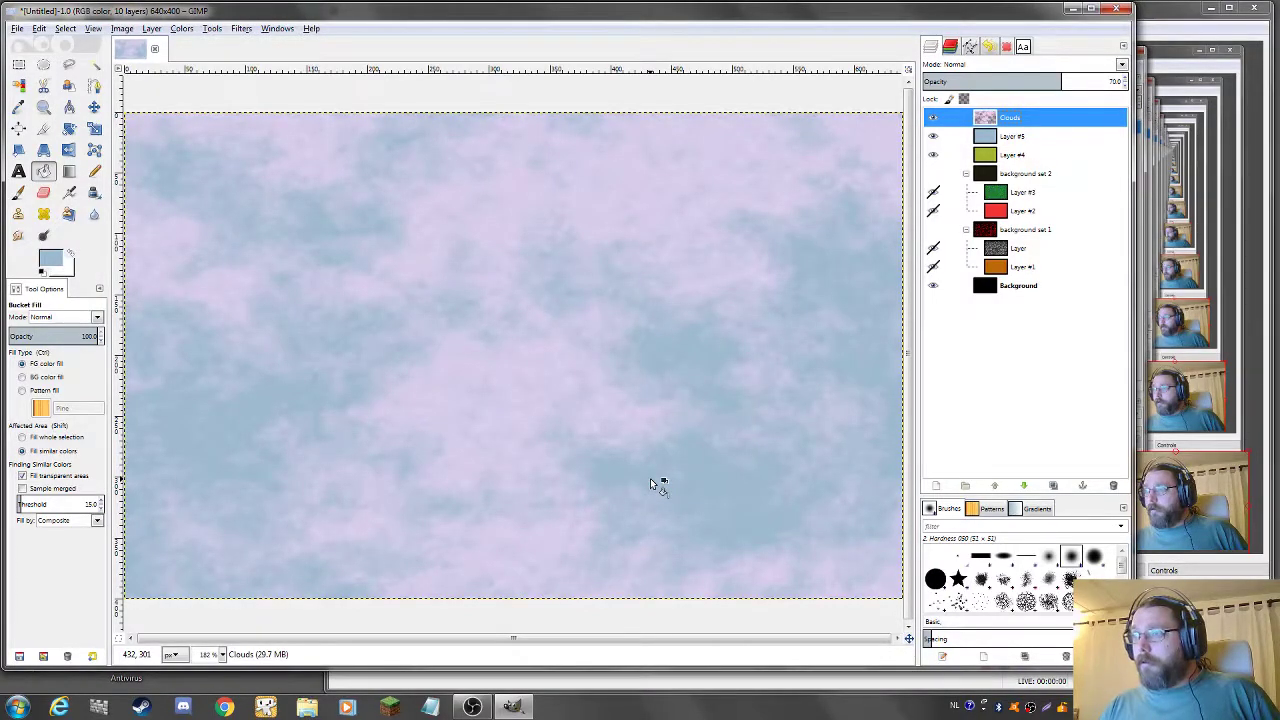
- Merge the Clouds fog down into Layer #5 and try Difference and Subtract blending
{"action": "right_click", "coordinate": [1013, 118]}
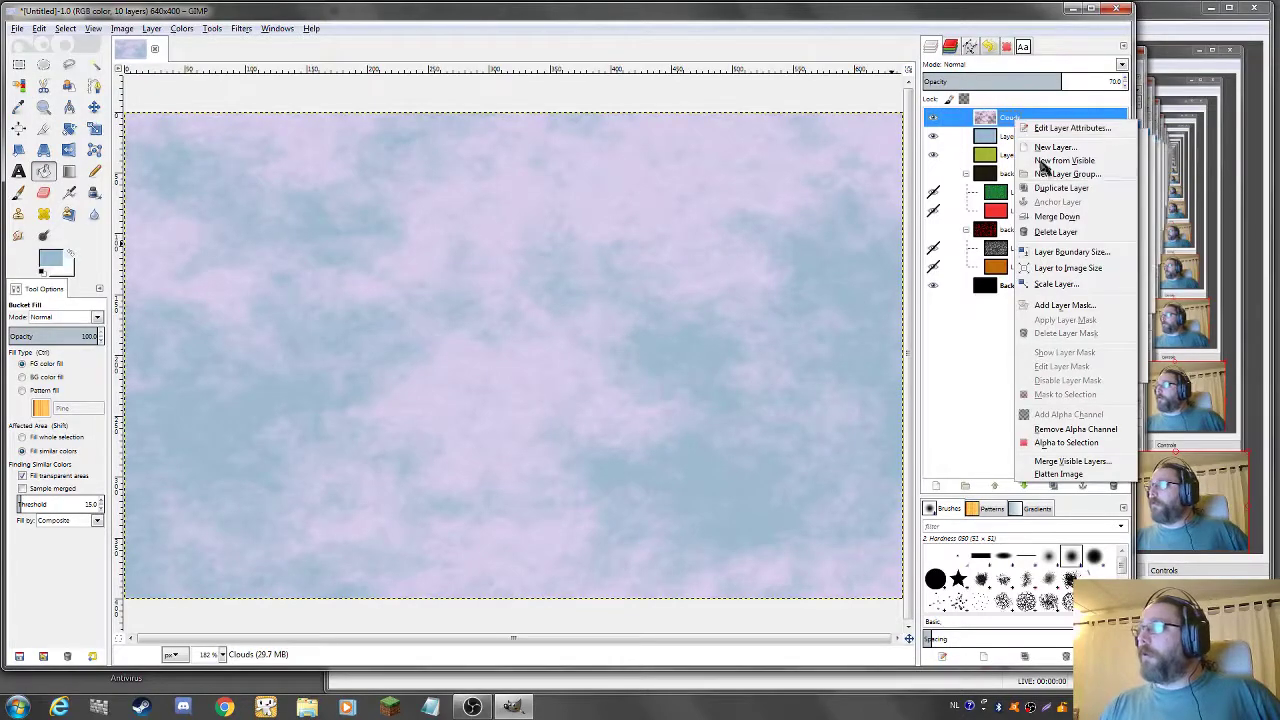
{"action": "left_click", "coordinate": [1047, 217]}
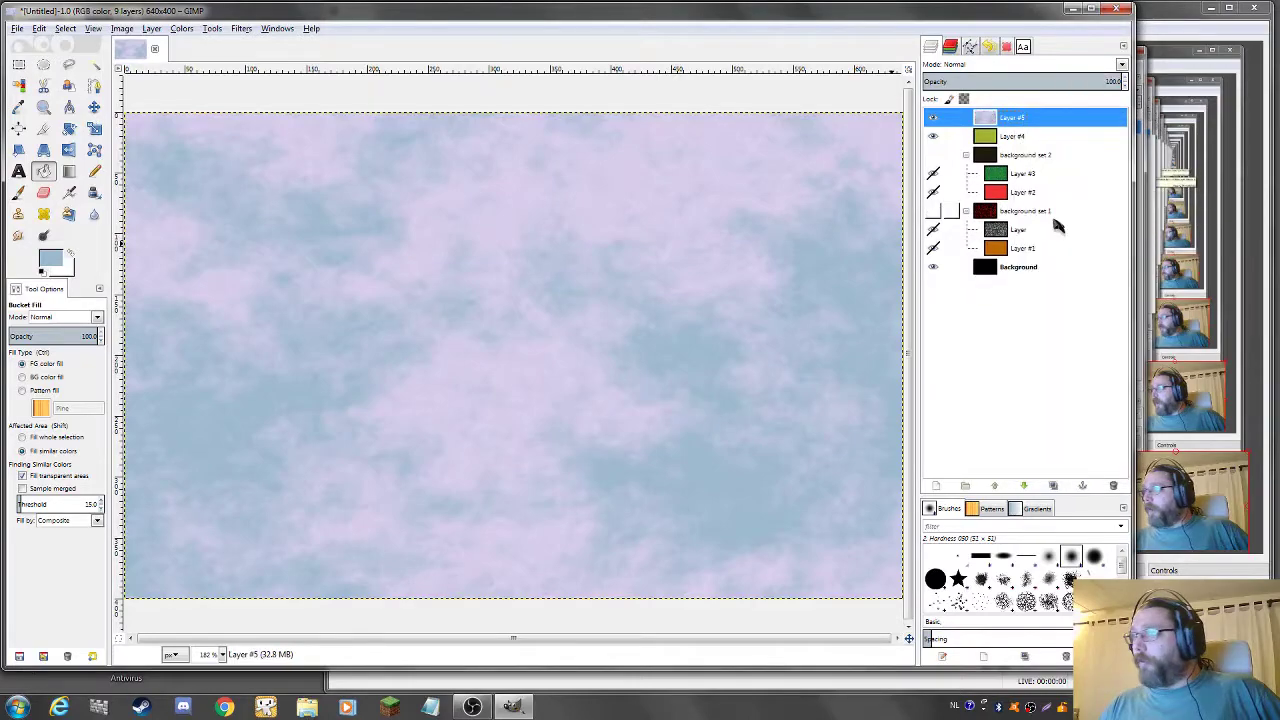
{"action": "left_click", "coordinate": [1022, 66]}
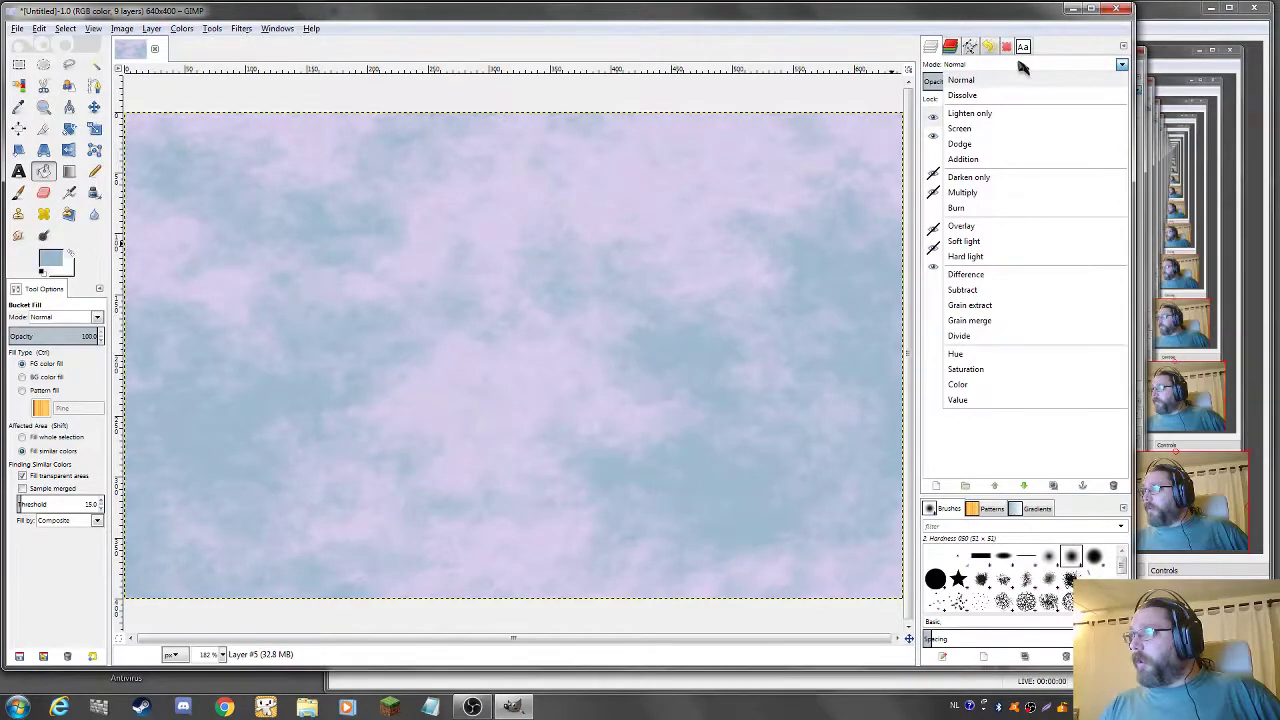
{"action": "left_click", "coordinate": [986, 274]}
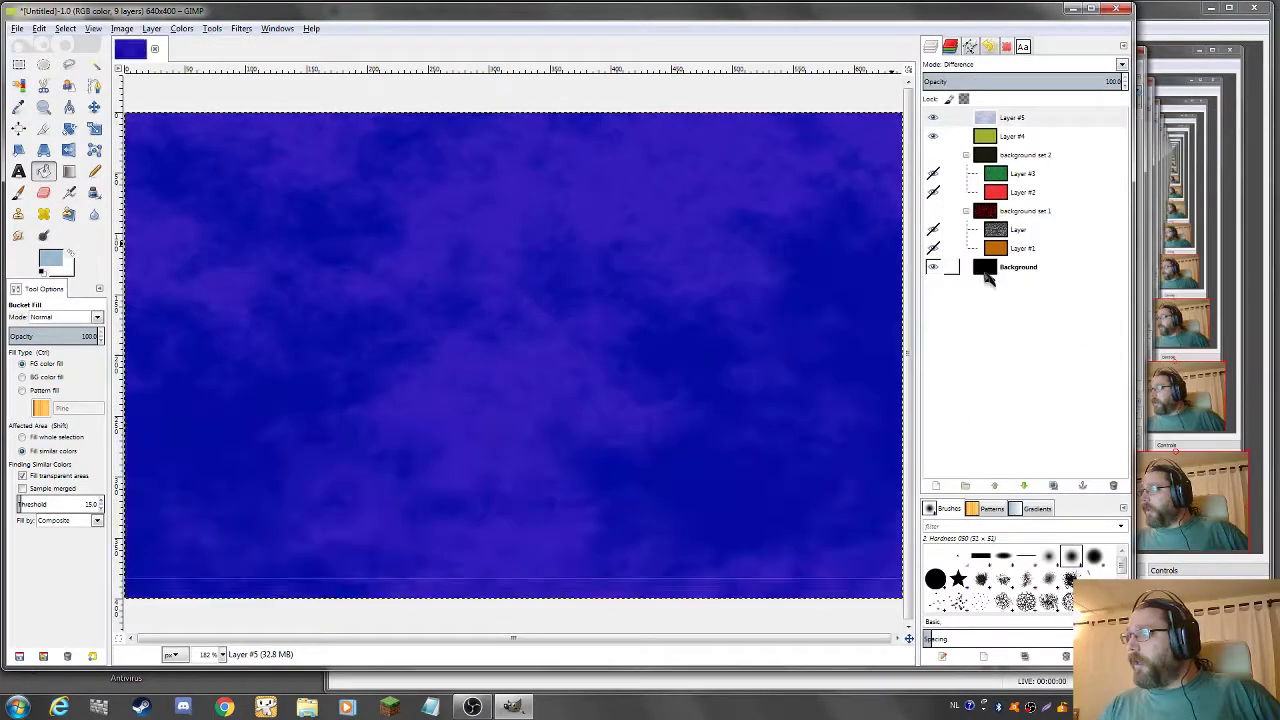
{"action": "left_click", "coordinate": [1008, 66]}
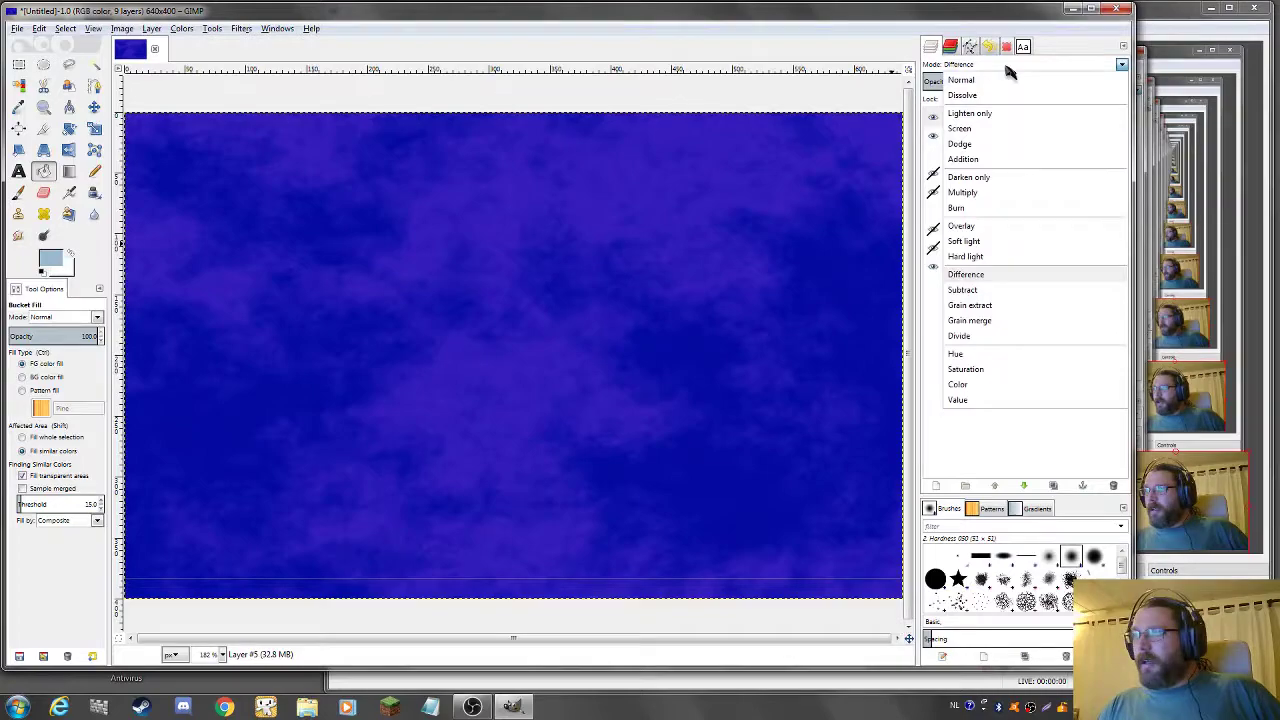
{"action": "left_click", "coordinate": [966, 291]}
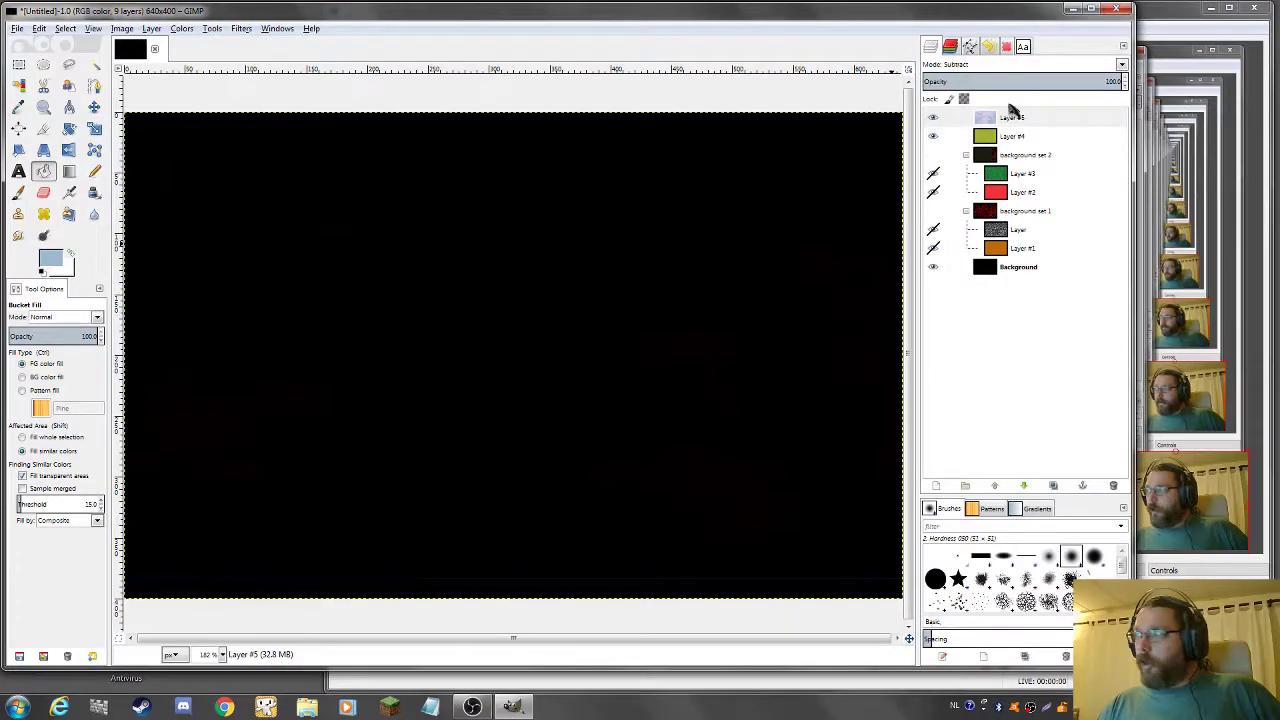
- Settle Layer #5 on Grain extract blending after briefly trying Value
{"action": "left_click", "coordinate": [1030, 66]}
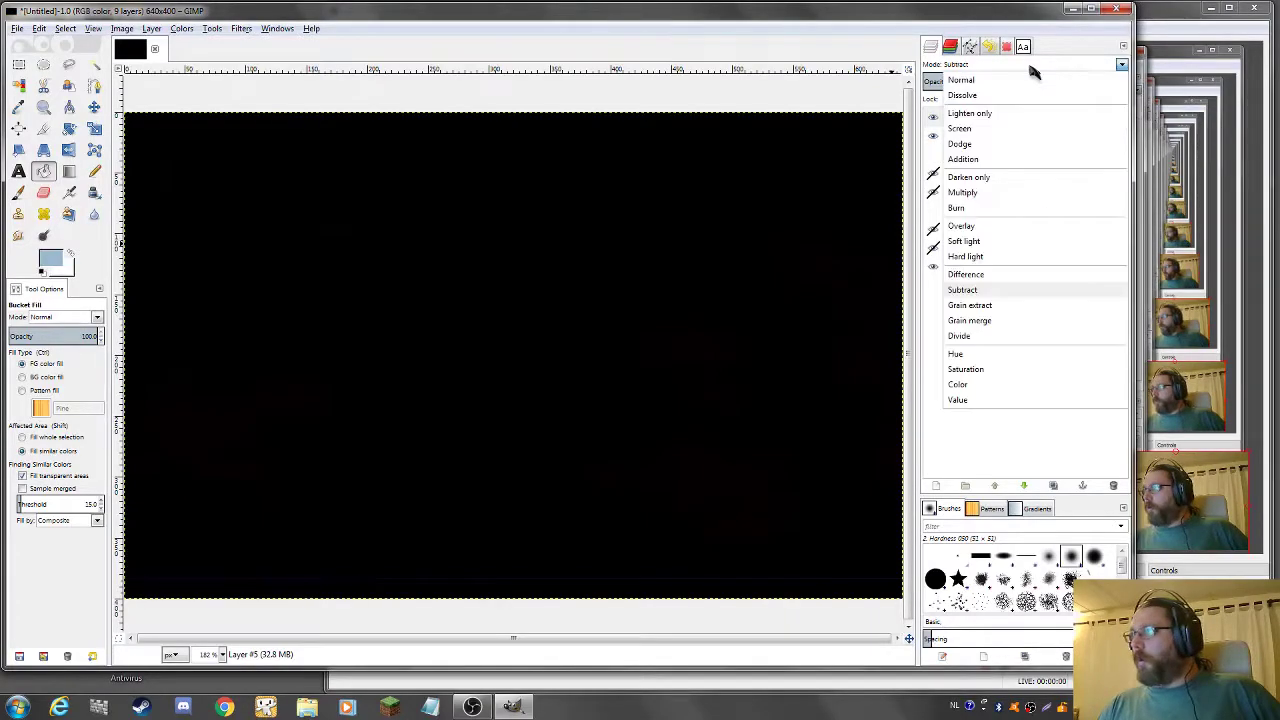
{"action": "left_click", "coordinate": [970, 306]}
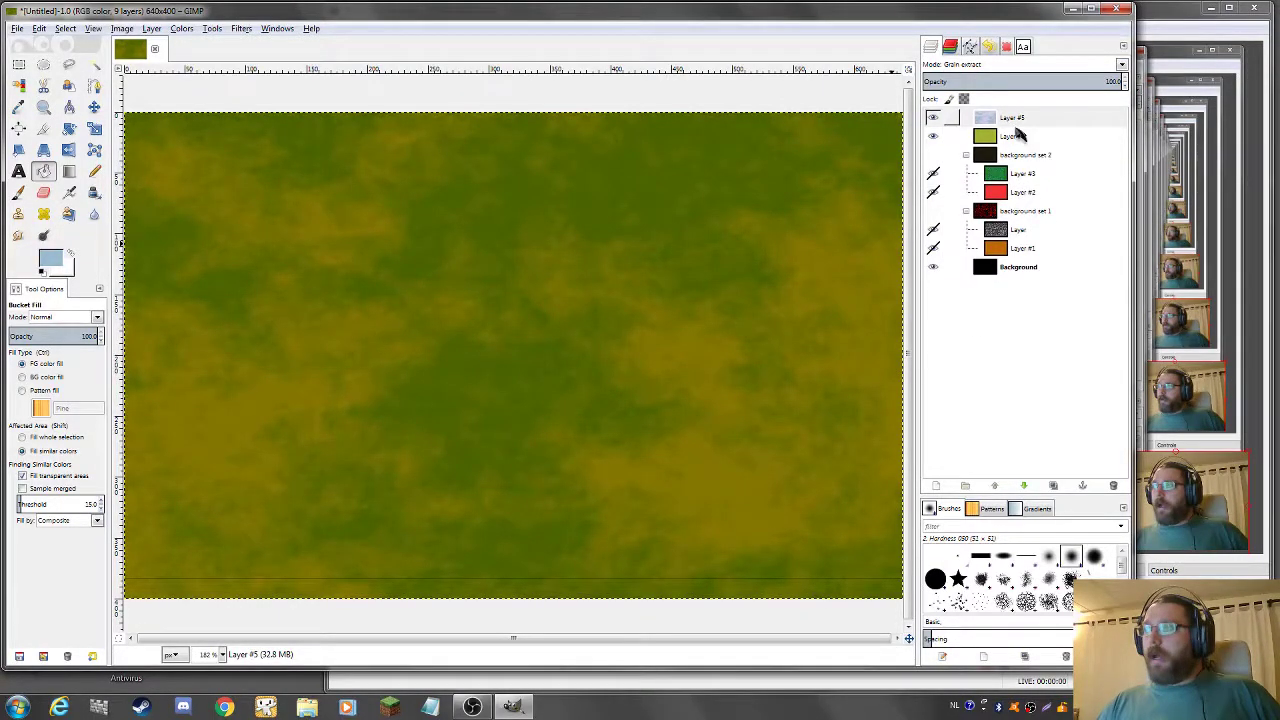
{"action": "left_click", "coordinate": [1000, 66]}
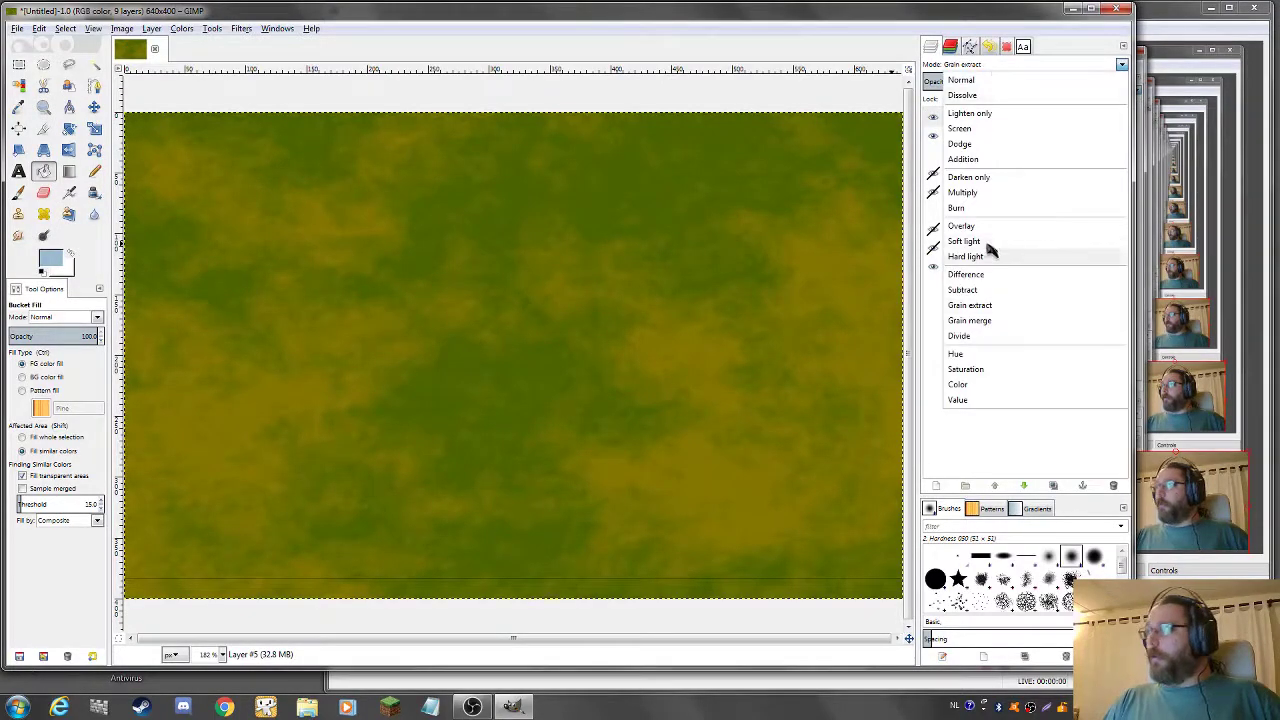
{"action": "left_click", "coordinate": [974, 403]}
{"action": "left_click", "coordinate": [1000, 64]}
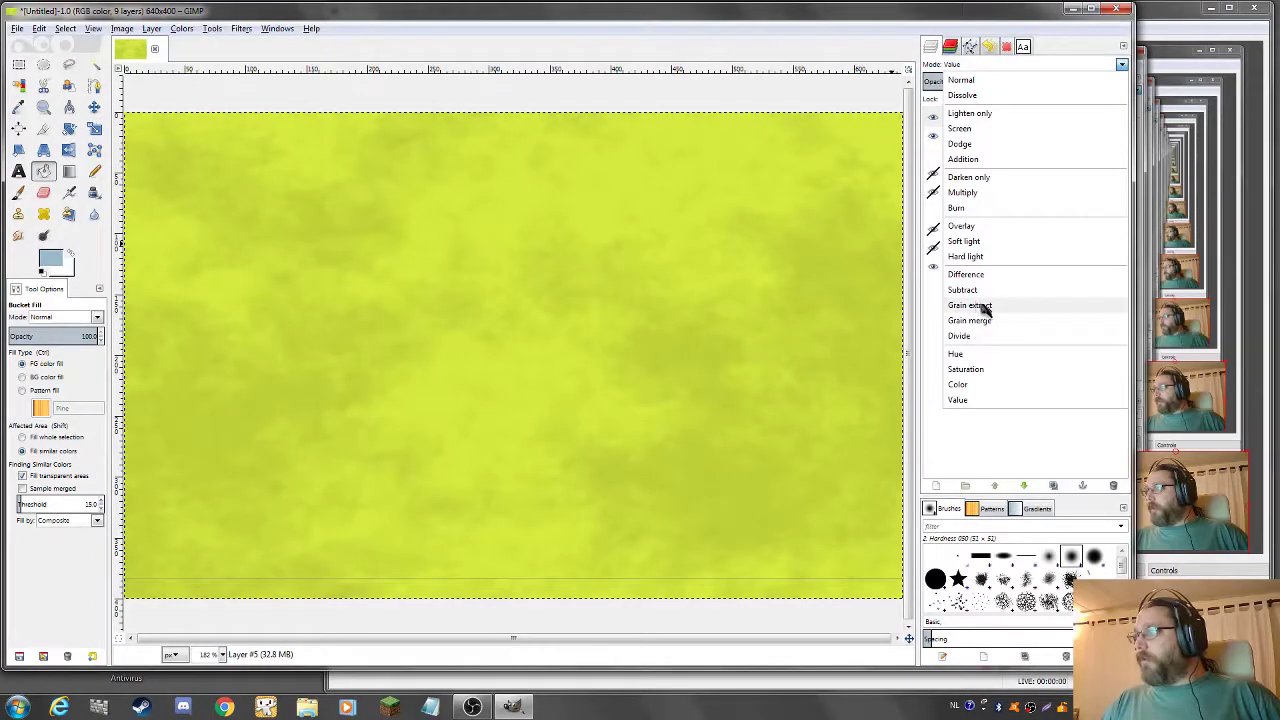
{"action": "left_click", "coordinate": [970, 305]}
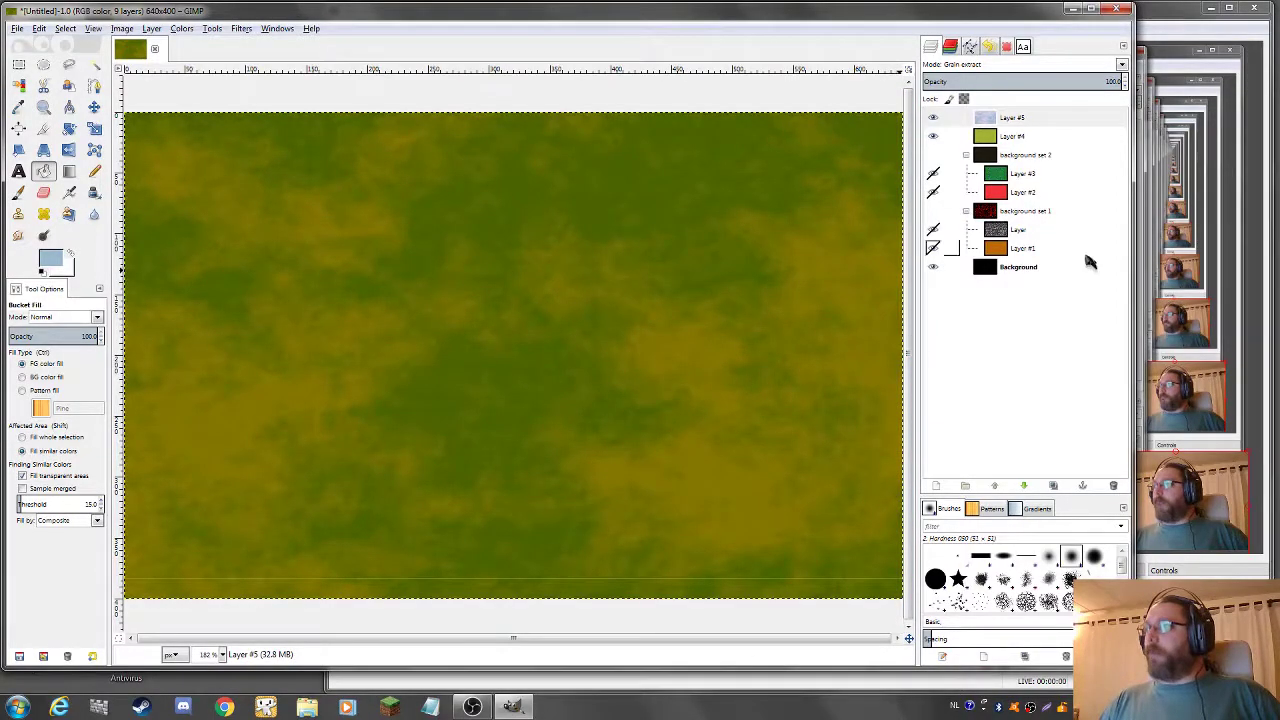
- Create a layer group named 'background set 3' and move Layer #5 and Layer #4 into it
{"action": "right_click", "coordinate": [1013, 120]}
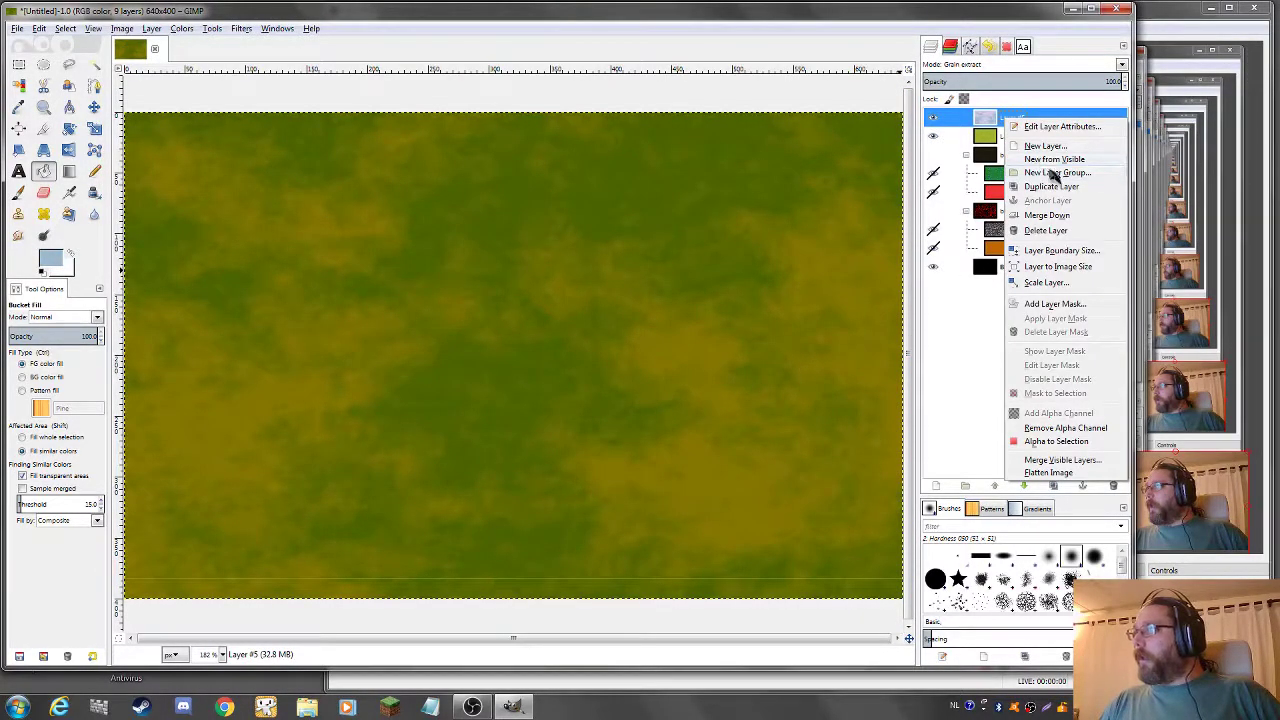
{"action": "left_click", "coordinate": [1052, 175]}
{"action": "double_click", "coordinate": [1014, 117]}
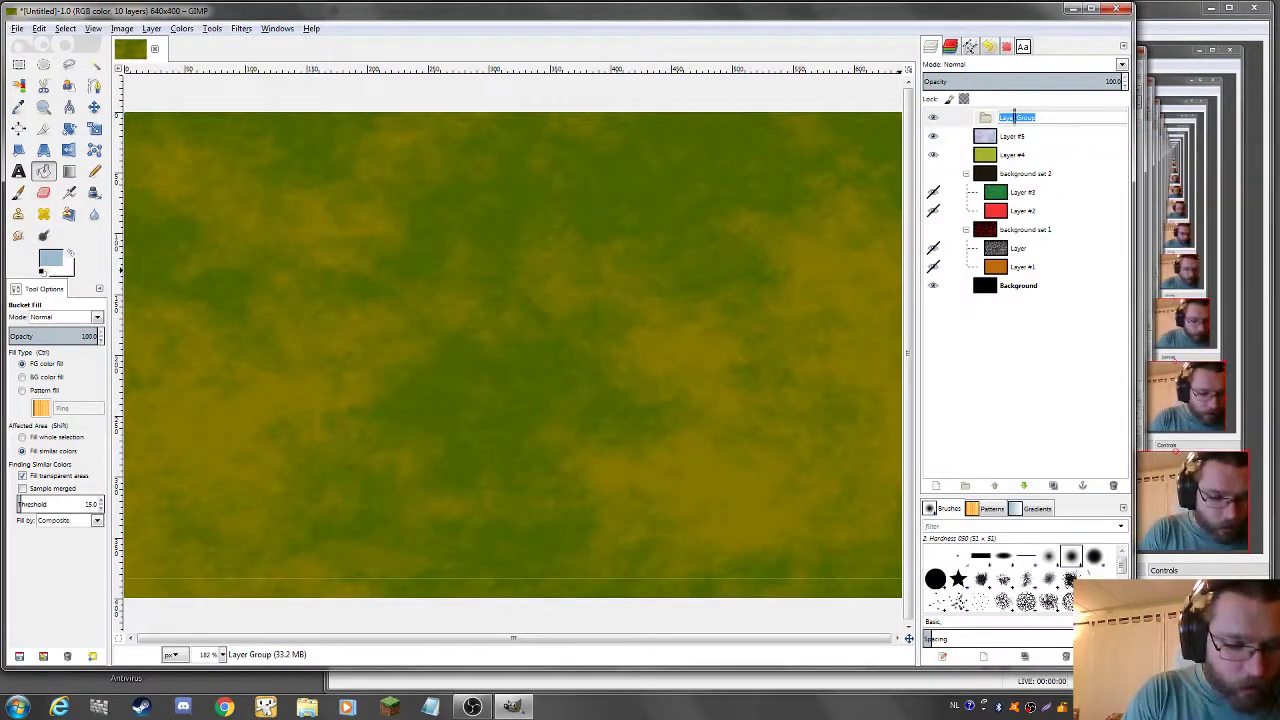
{"action": "type", "text": "ba"}
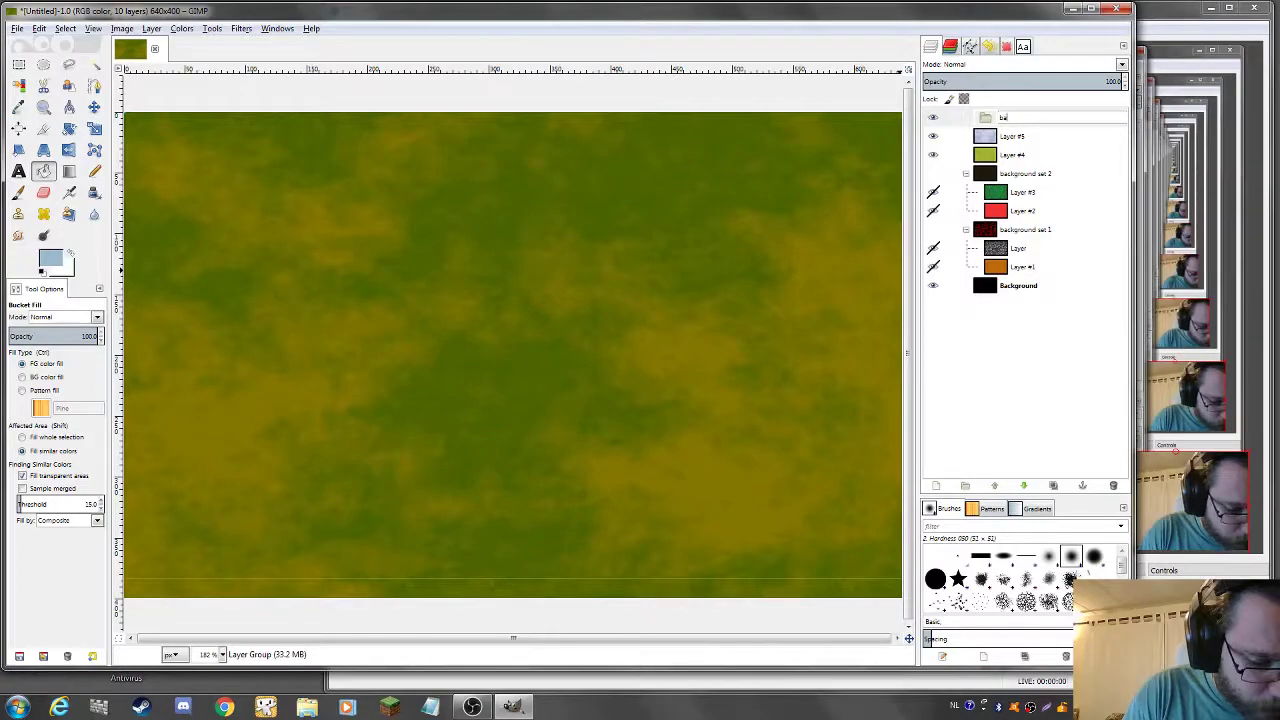
{"action": "type", "text": "ckgroun"}
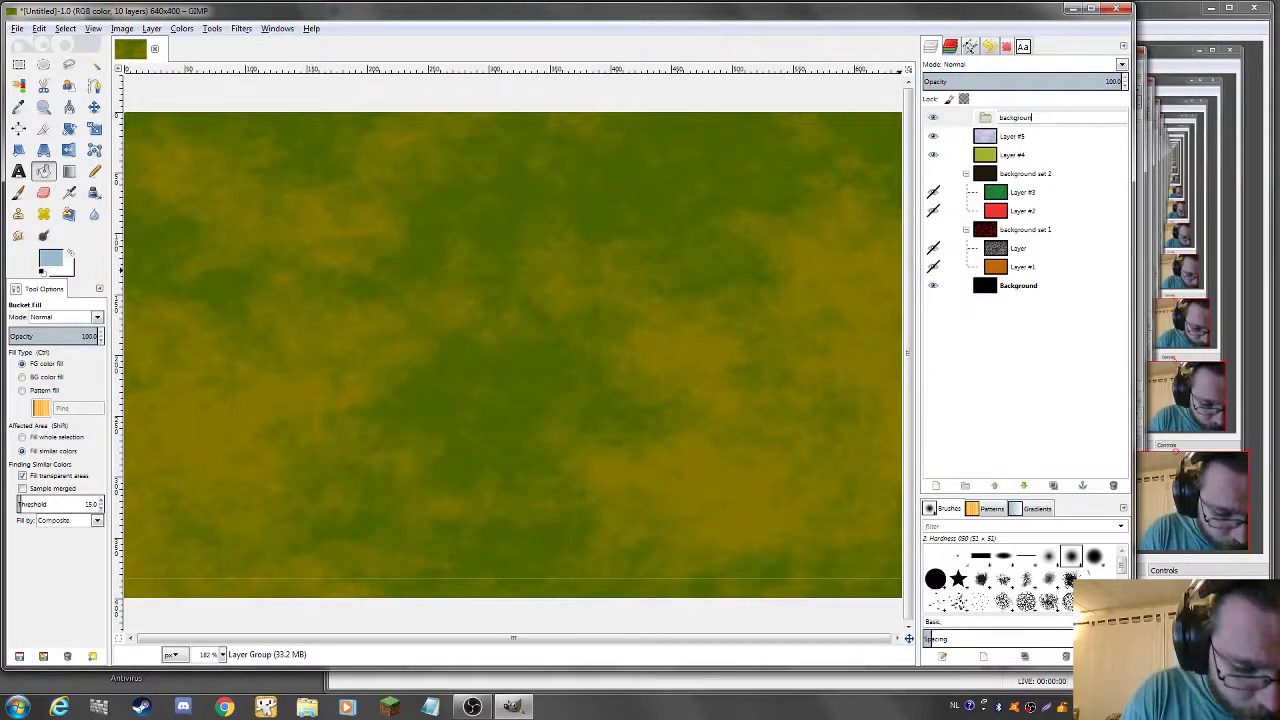
{"action": "type", "text": "d set"}
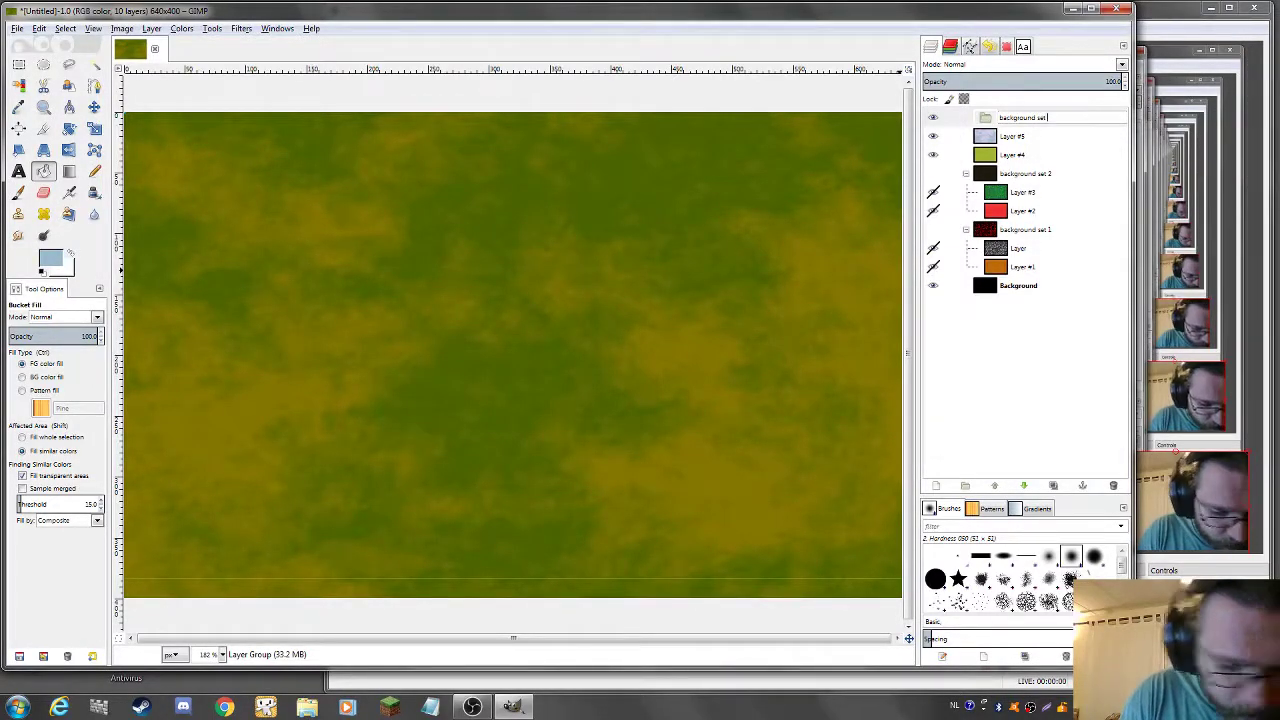
{"action": "type", "text": " 3"}
{"action": "key", "text": "Return"}
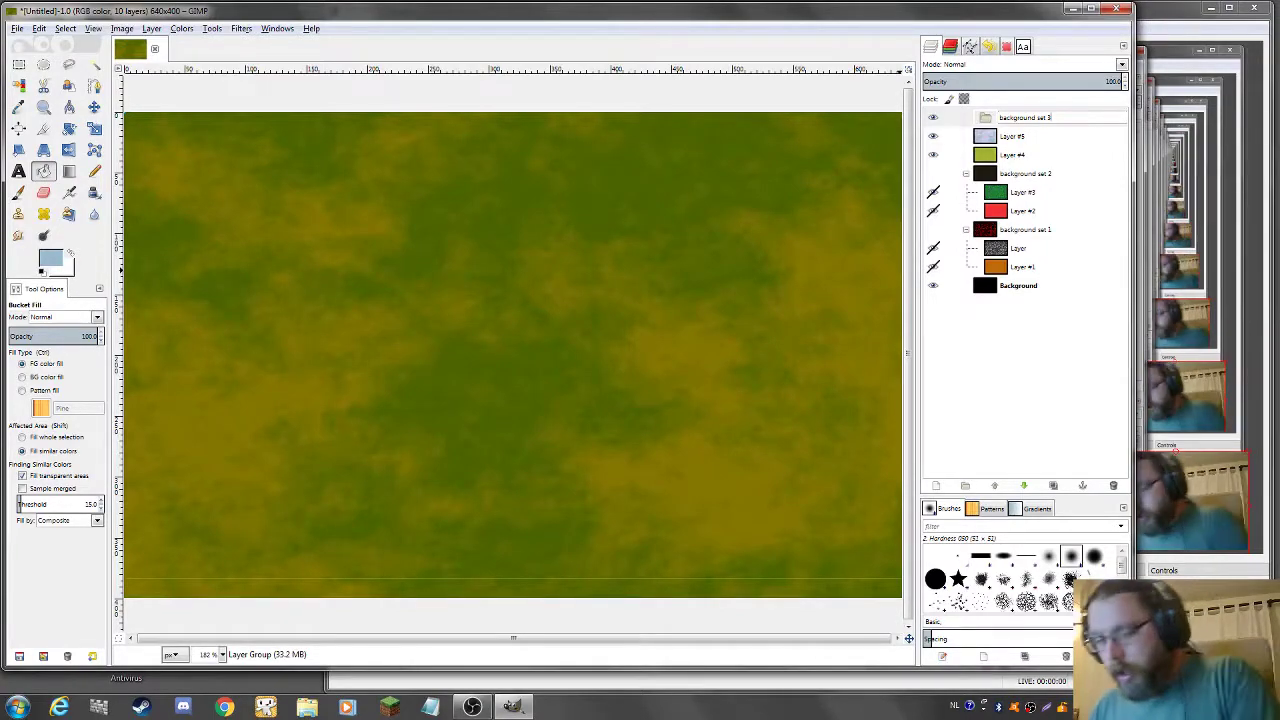
{"action": "left_click", "coordinate": [1020, 118]}
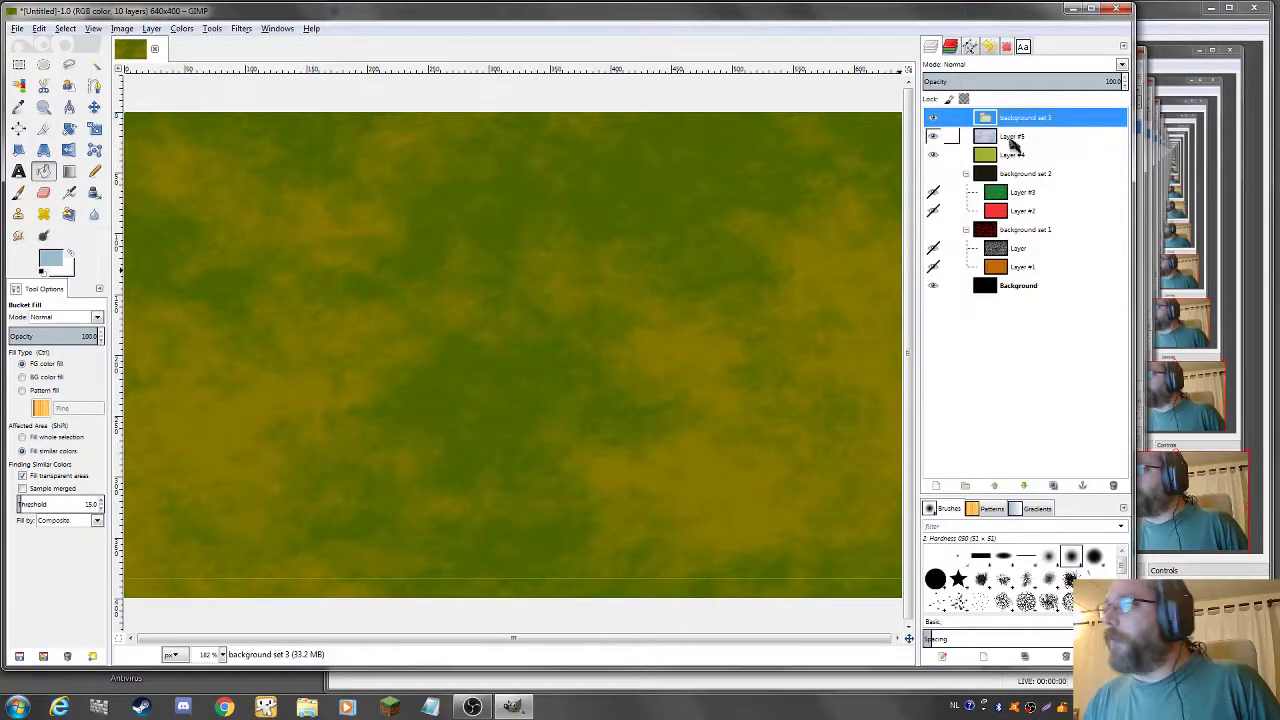
{"action": "mouse_move", "coordinate": [1015, 145]}
{"action": "left_mouse_down"}
{"action": "mouse_move", "coordinate": [1095, 143]}
{"action": "mouse_move", "coordinate": [1020, 143]}
{"action": "mouse_move", "coordinate": [1036, 120]}
{"action": "mouse_move", "coordinate": [1034, 148]}
{"action": "left_mouse_up"}
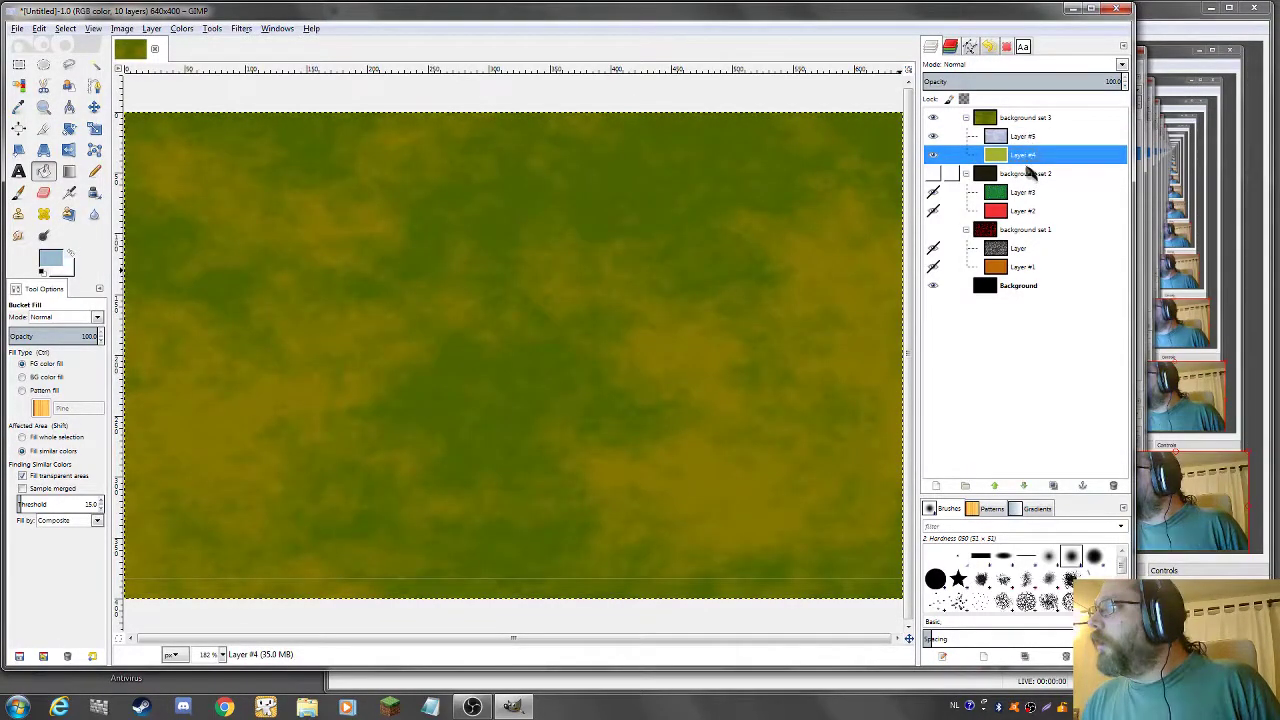
{"action": "left_click", "coordinate": [1021, 119]}
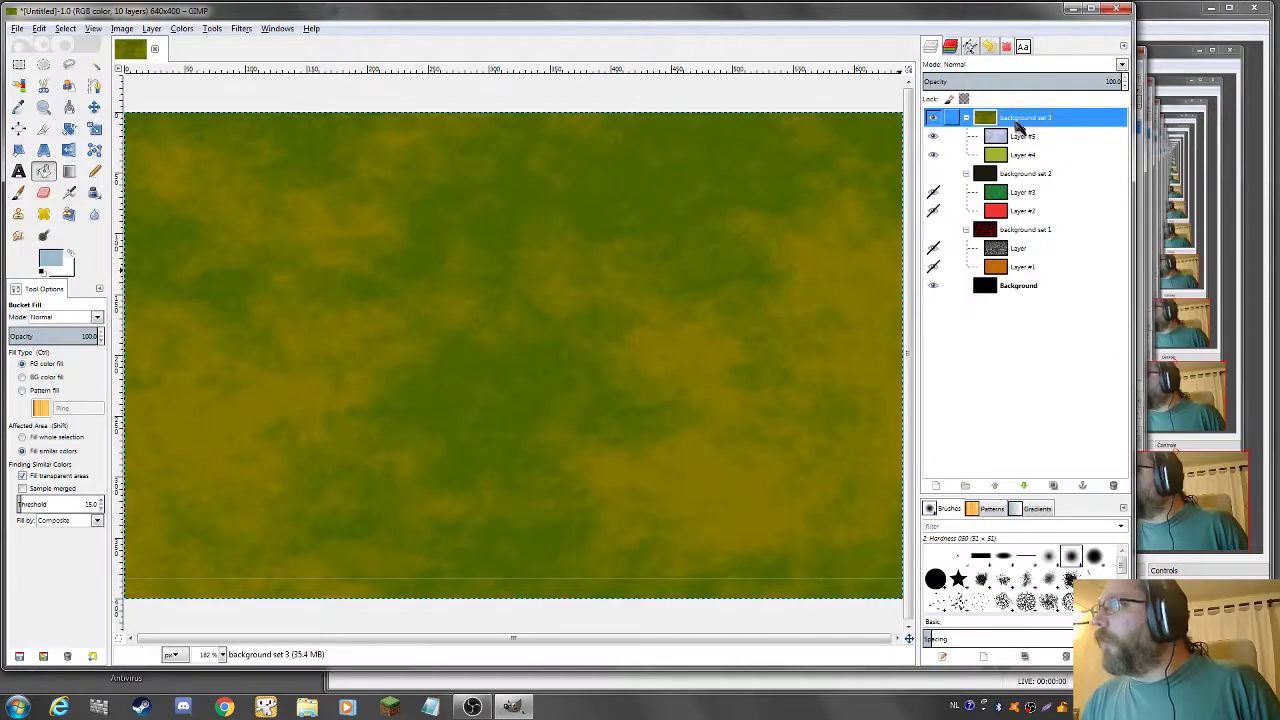
- Add a transparent Layer #6 at the top of the stack and hide background set 3
{"action": "right_click", "coordinate": [1027, 120]}
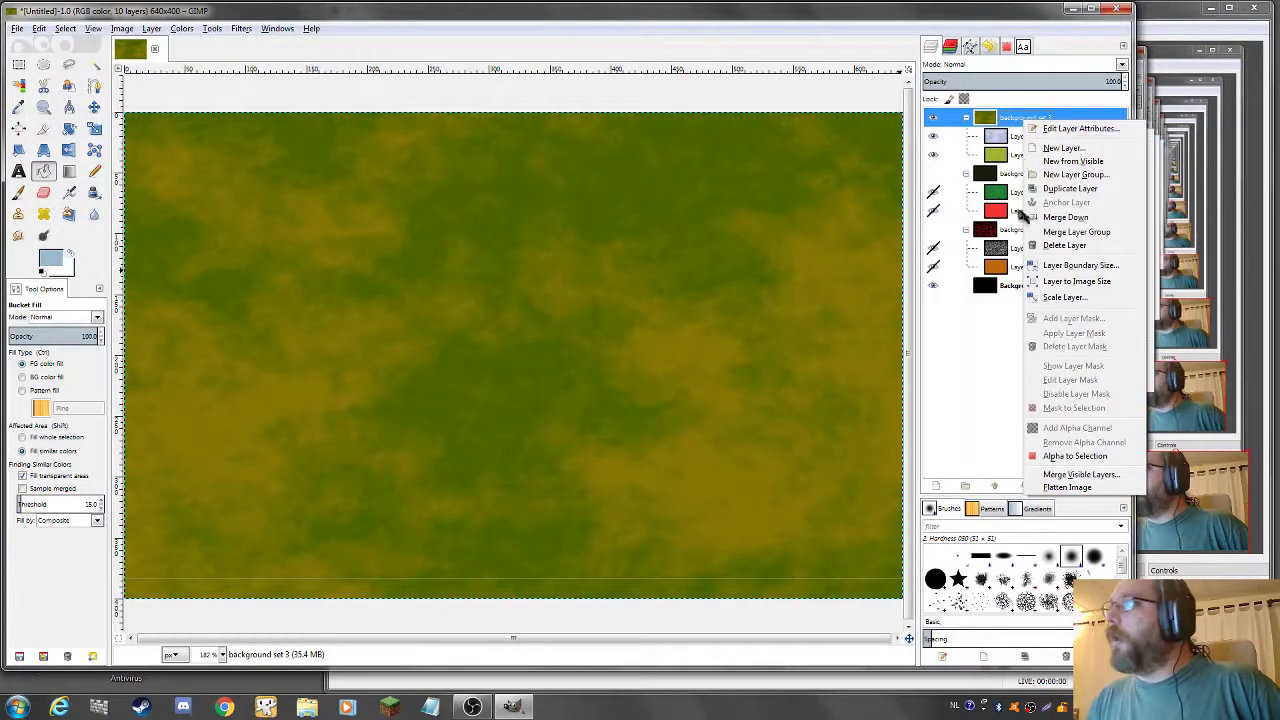
{"action": "left_click", "coordinate": [1032, 154]}
{"action": "left_click", "coordinate": [1050, 255]}
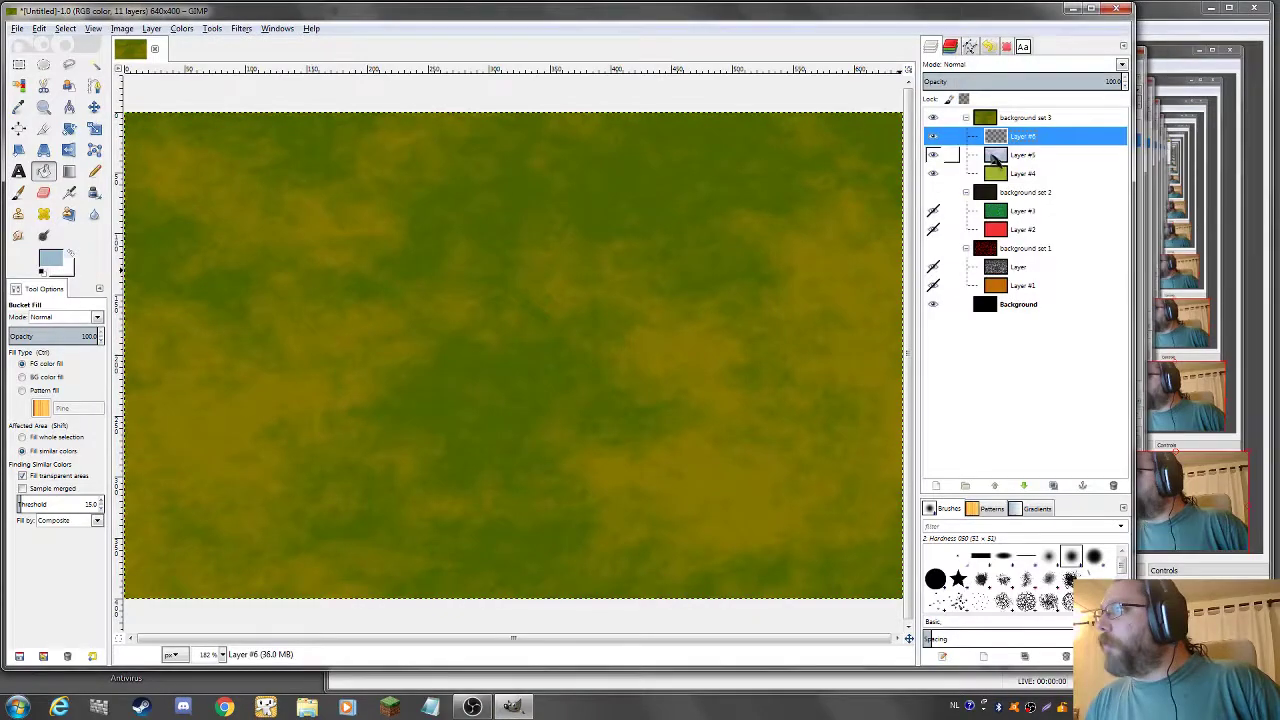
{"action": "left_click_drag", "start_coordinate": [1010, 137], "coordinate": [960, 118]}
{"action": "left_click", "coordinate": [933, 137]}
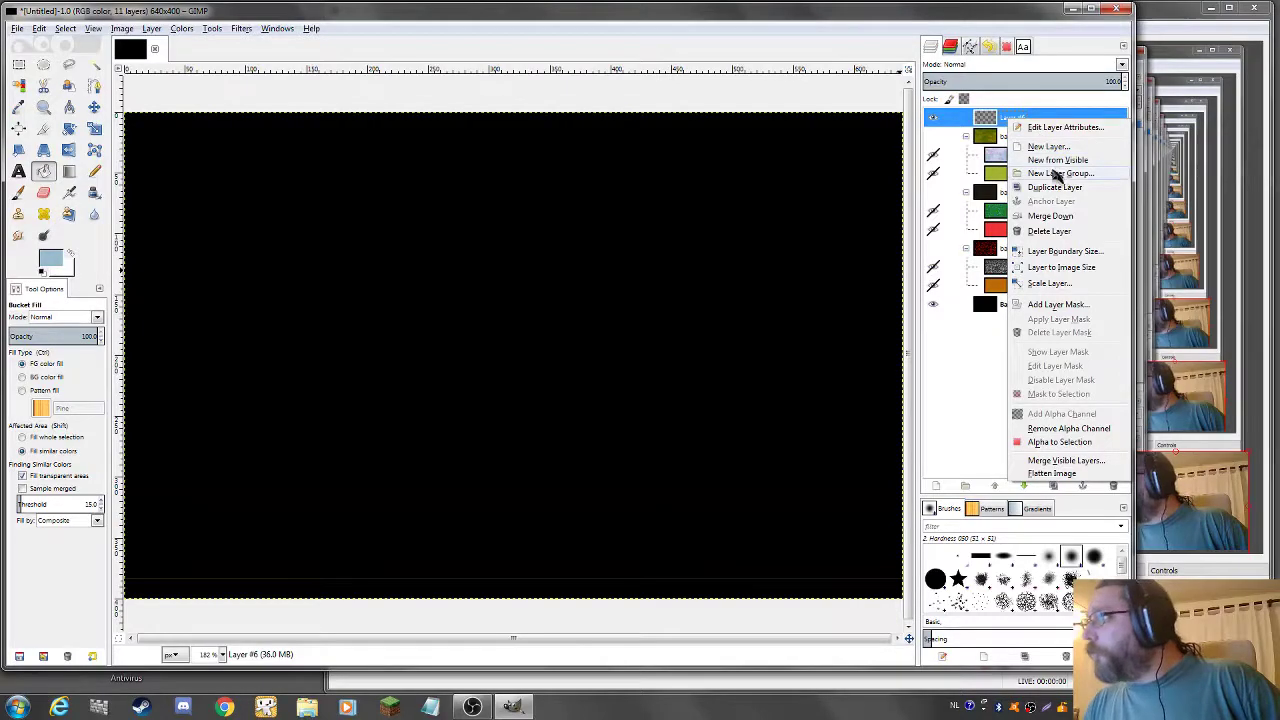
- Create a layer group named 'Faces & skulls' and move Layer #6 into it
{"action": "left_click", "coordinate": [1051, 174]}
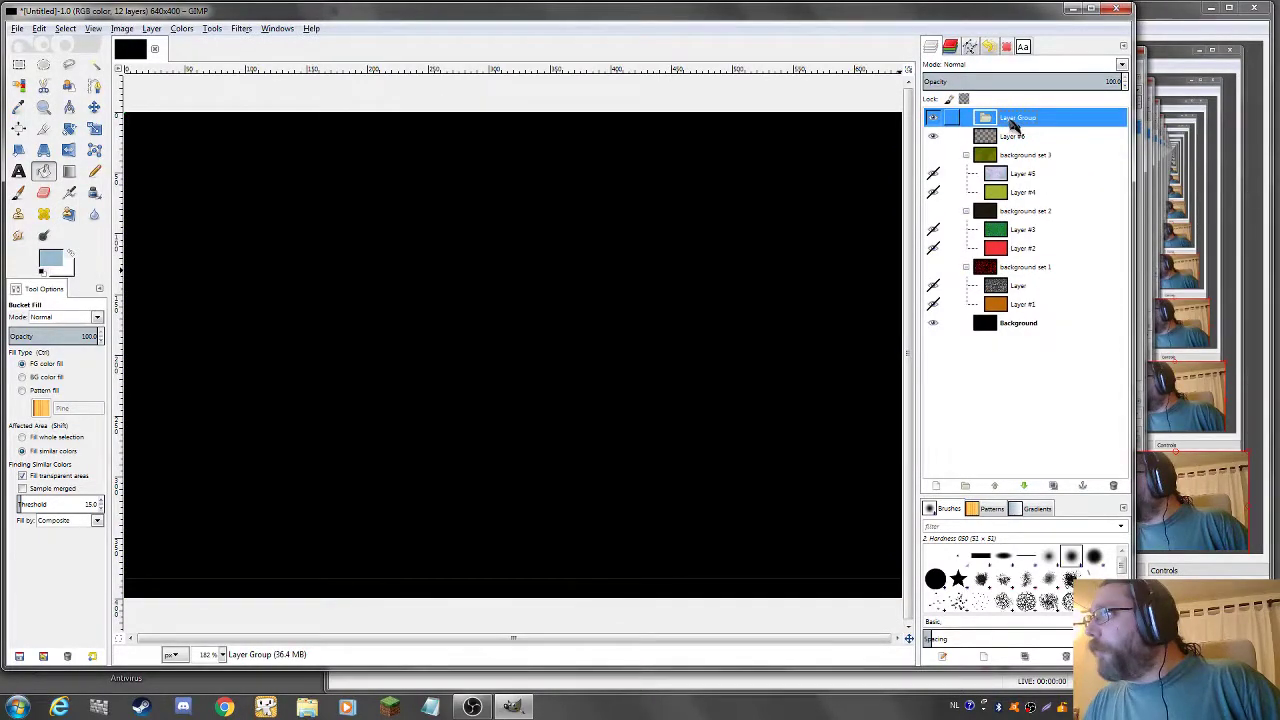
{"action": "double_click", "coordinate": [1012, 119]}
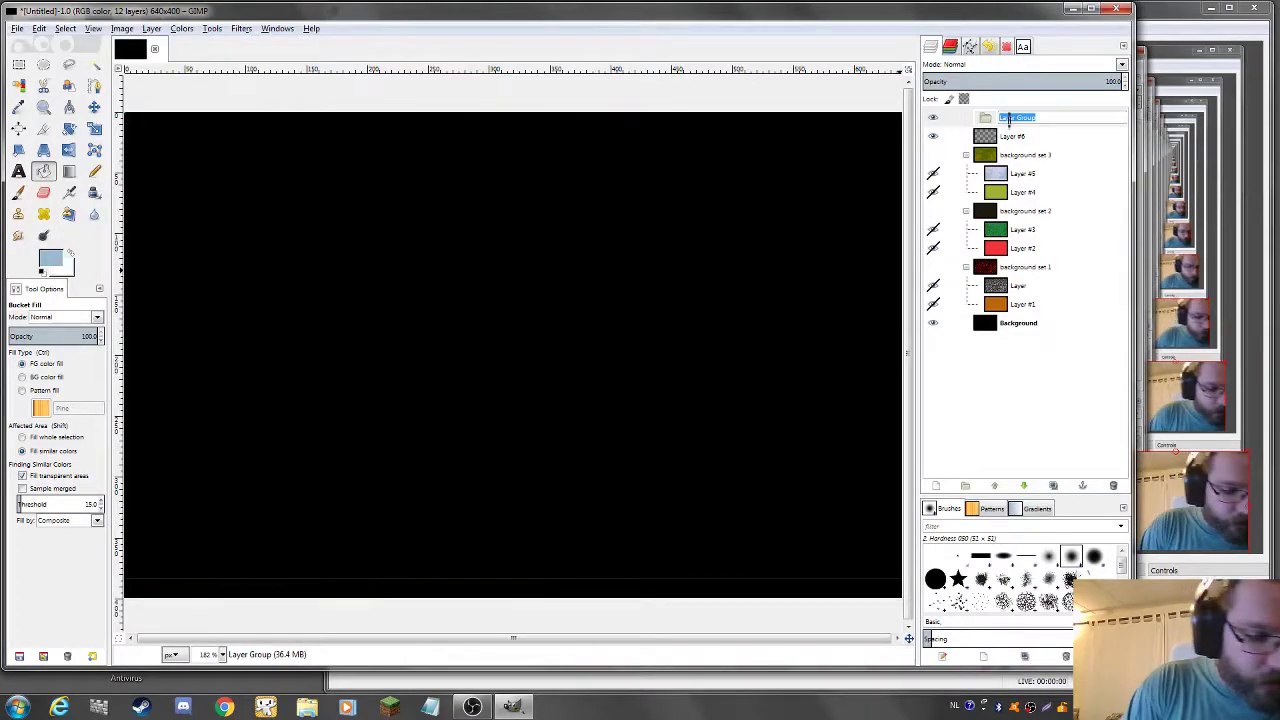
{"action": "type", "text": "Face"}
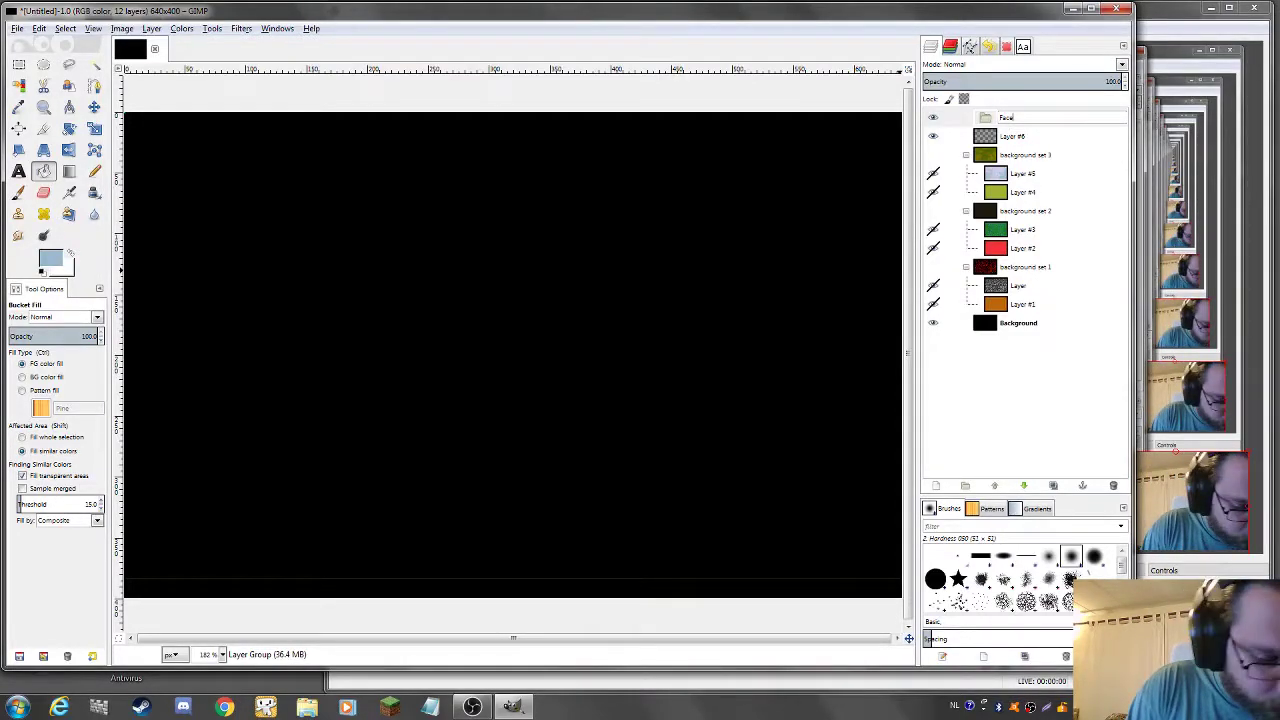
{"action": "type", "text": "s & skulls"}
{"action": "key", "text": "Return"}
{"action": "mouse_move", "coordinate": [1012, 136]}
{"action": "left_mouse_down"}
{"action": "mouse_move", "coordinate": [1022, 145]}
{"action": "mouse_move", "coordinate": [1026, 121]}
{"action": "left_mouse_up"}
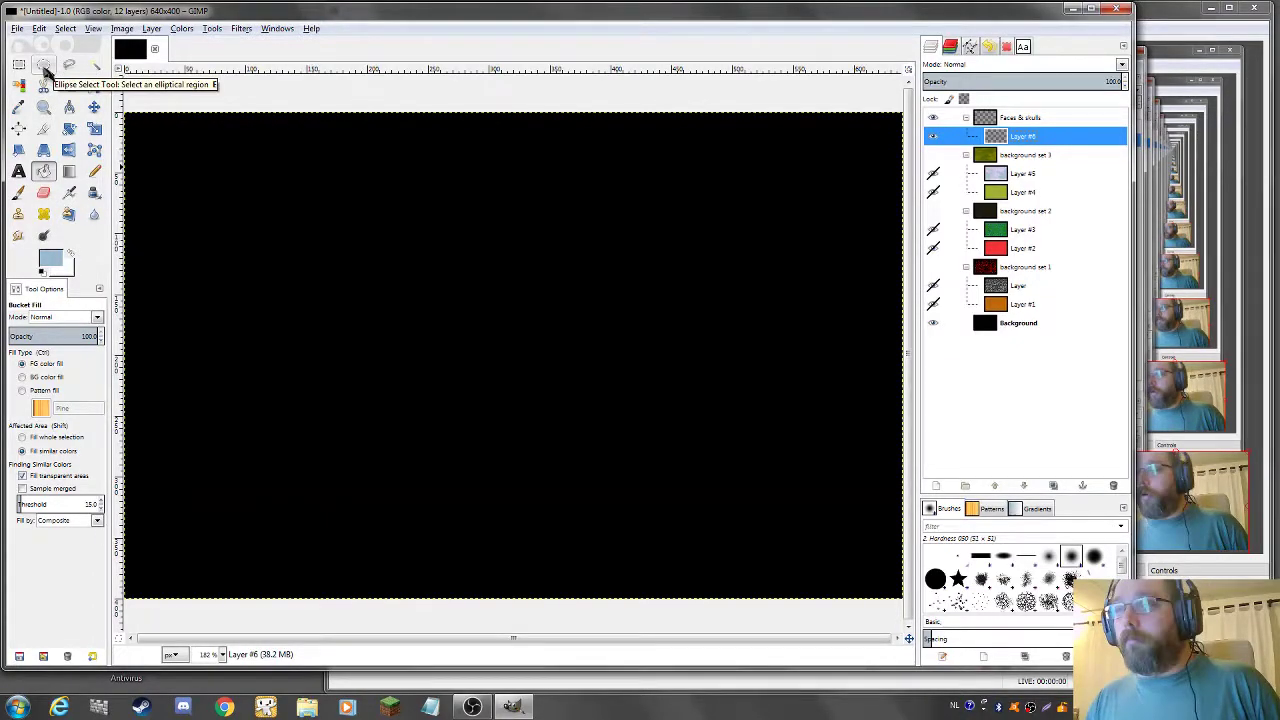
- Fill a large circular selection, about 325 px across, on Layer #6 with white, then reset default colours
{"action": "left_click", "coordinate": [44, 70]}
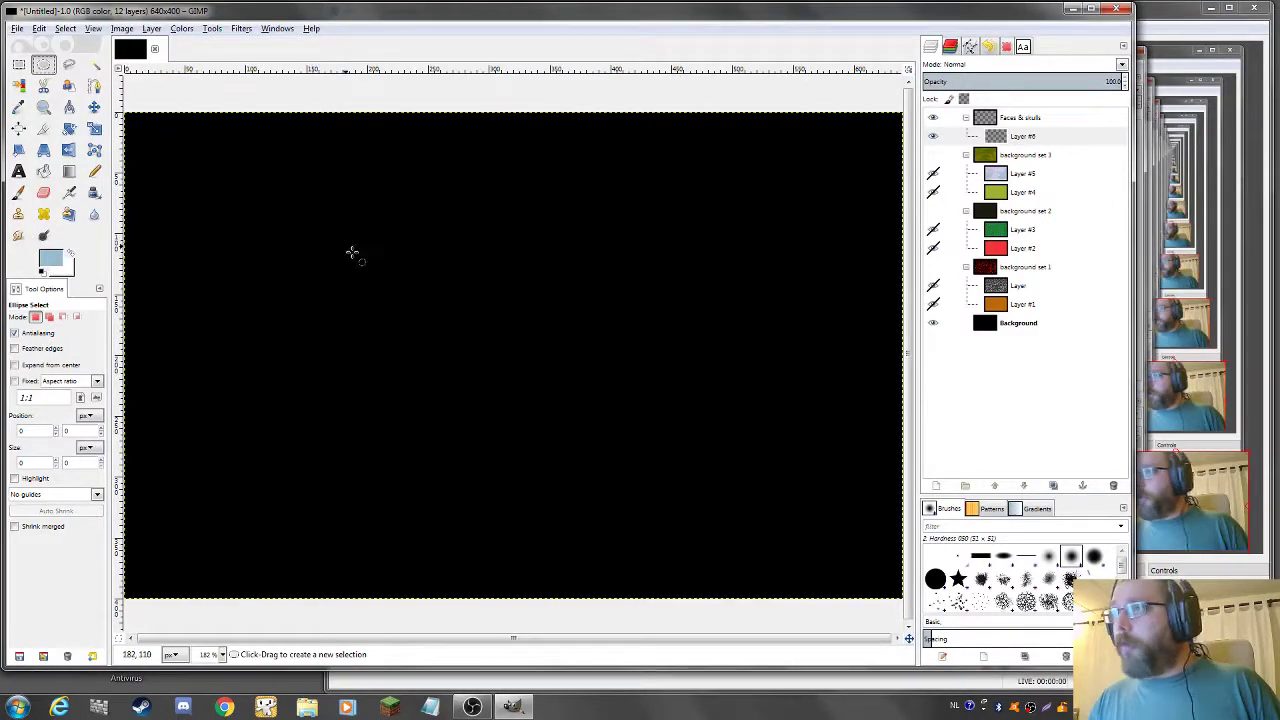
{"action": "left_click_drag", "start_coordinate": [307, 193], "coordinate": [700, 586]}
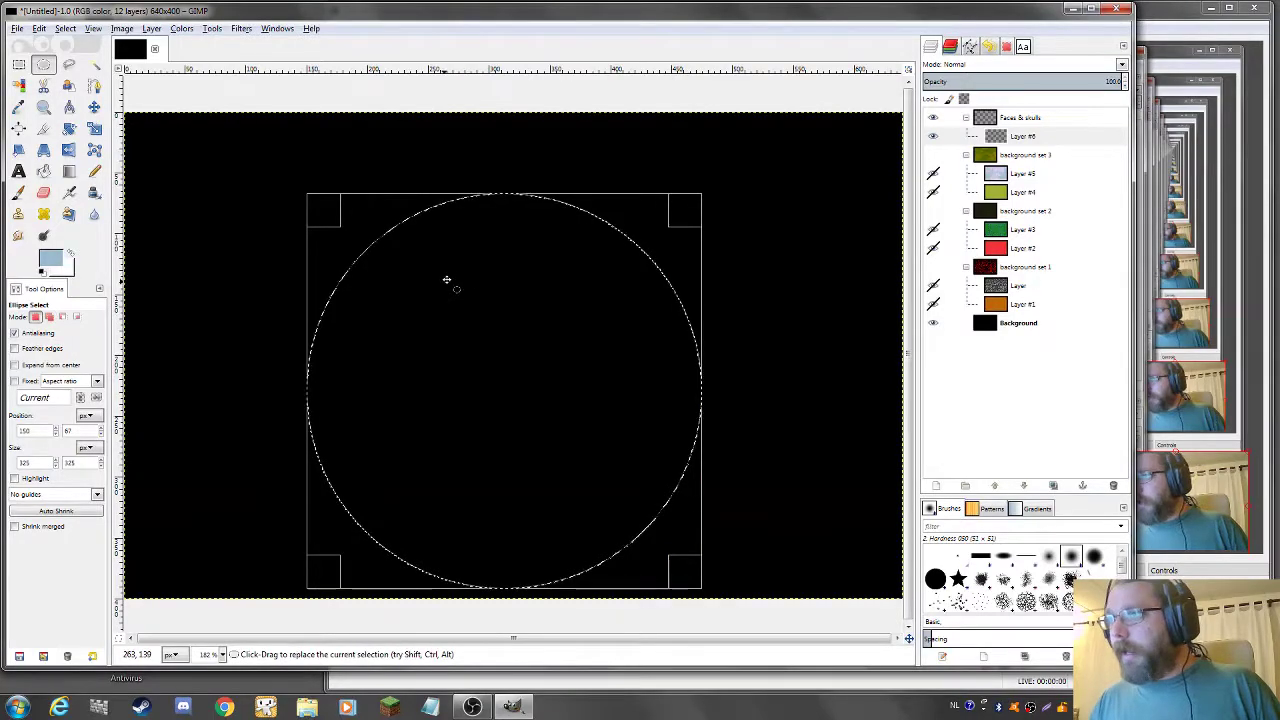
{"action": "left_click", "coordinate": [39, 28]}
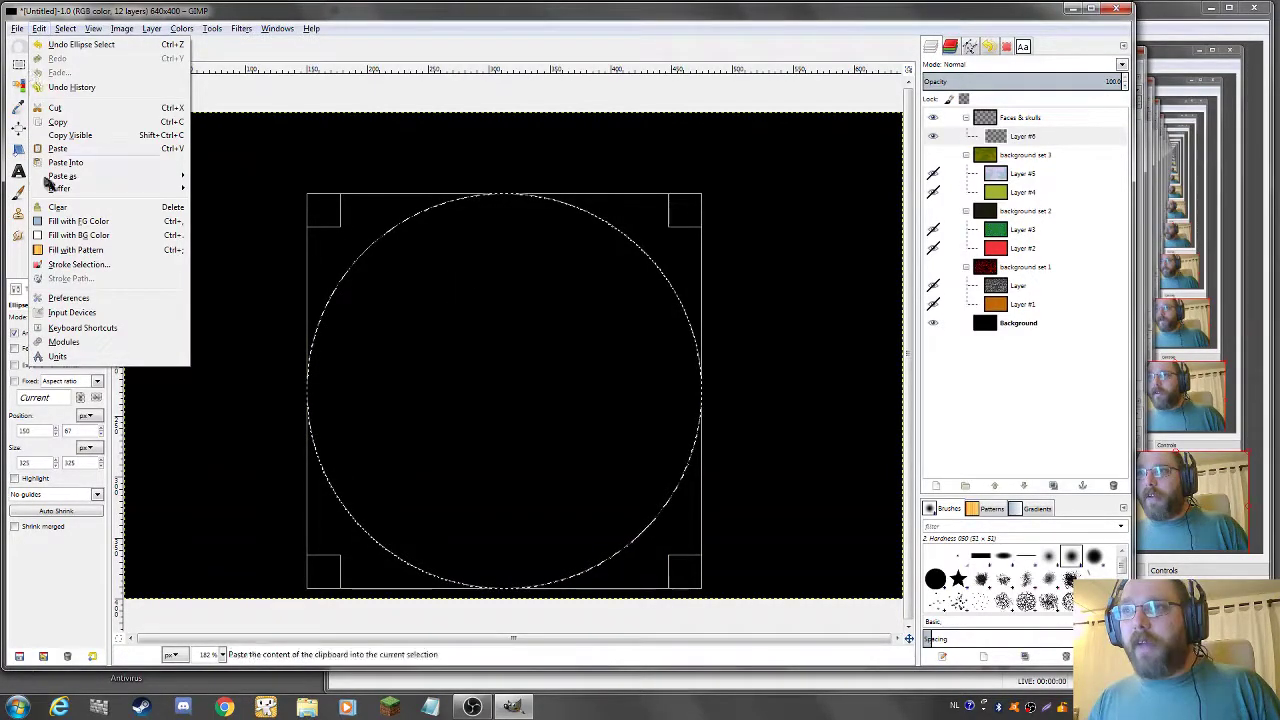
{"action": "left_click", "coordinate": [82, 236]}
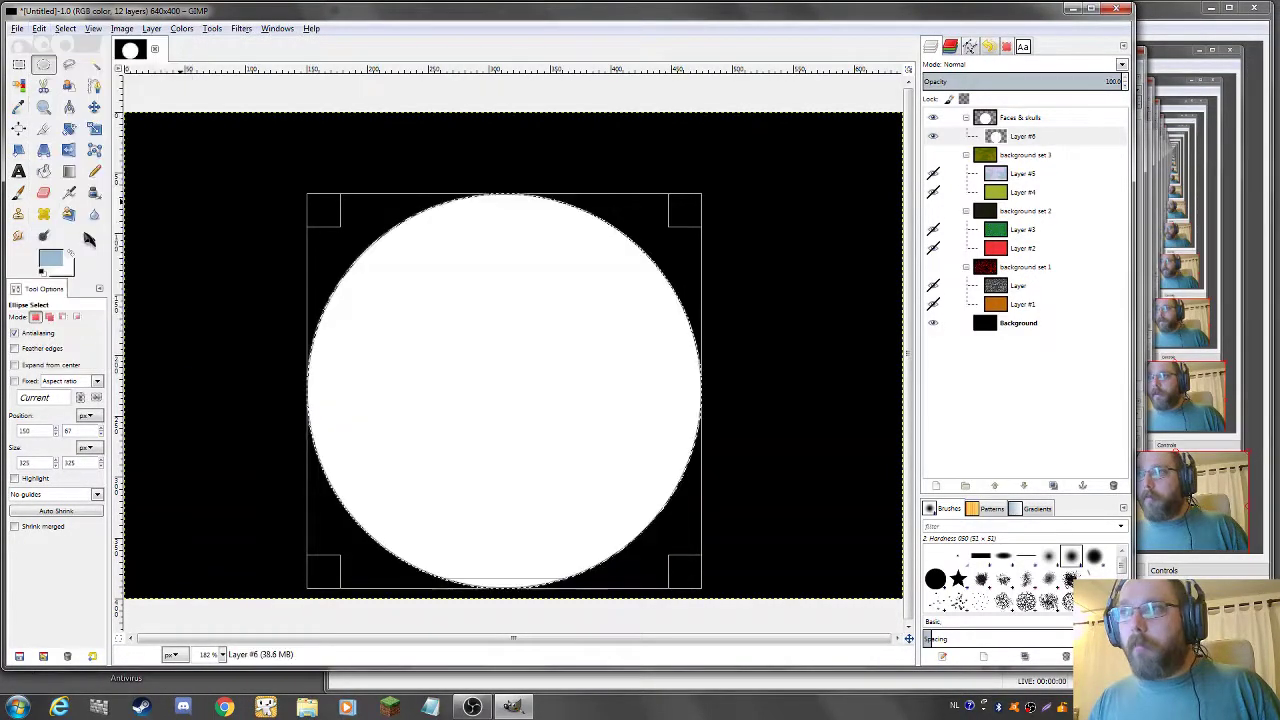
{"action": "left_click", "coordinate": [43, 273]}
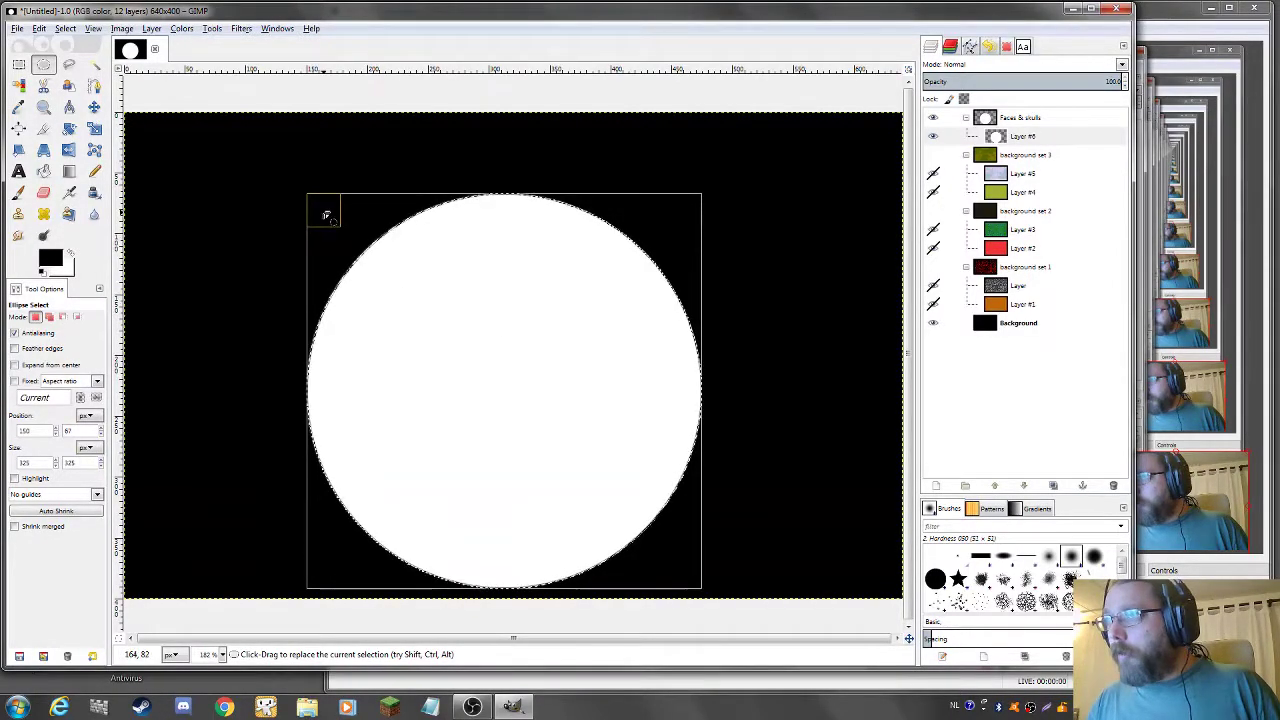
- Select a small circle in the face's upper left and cut it out as the left eye
{"action": "left_click_drag", "start_coordinate": [326, 215], "coordinate": [542, 391]}
{"action": "left_click_drag", "start_coordinate": [583, 450], "coordinate": [621, 504]}
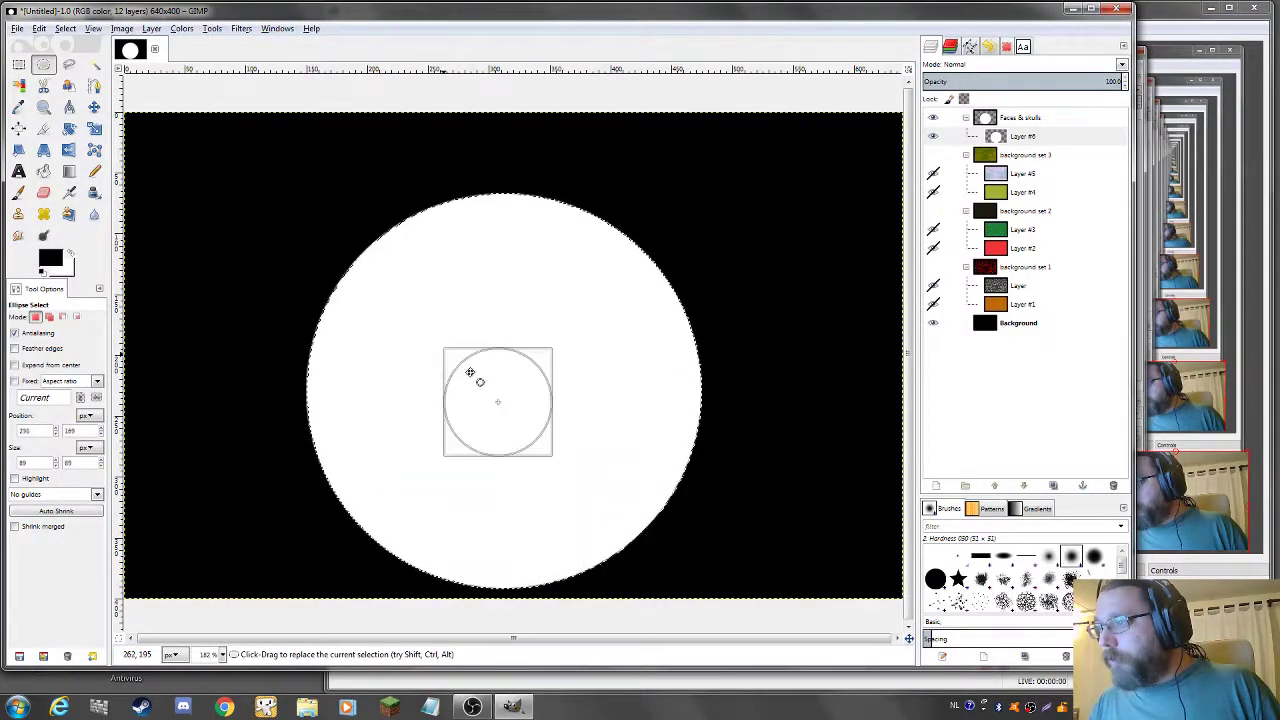
{"action": "left_click_drag", "start_coordinate": [470, 372], "coordinate": [421, 281]}
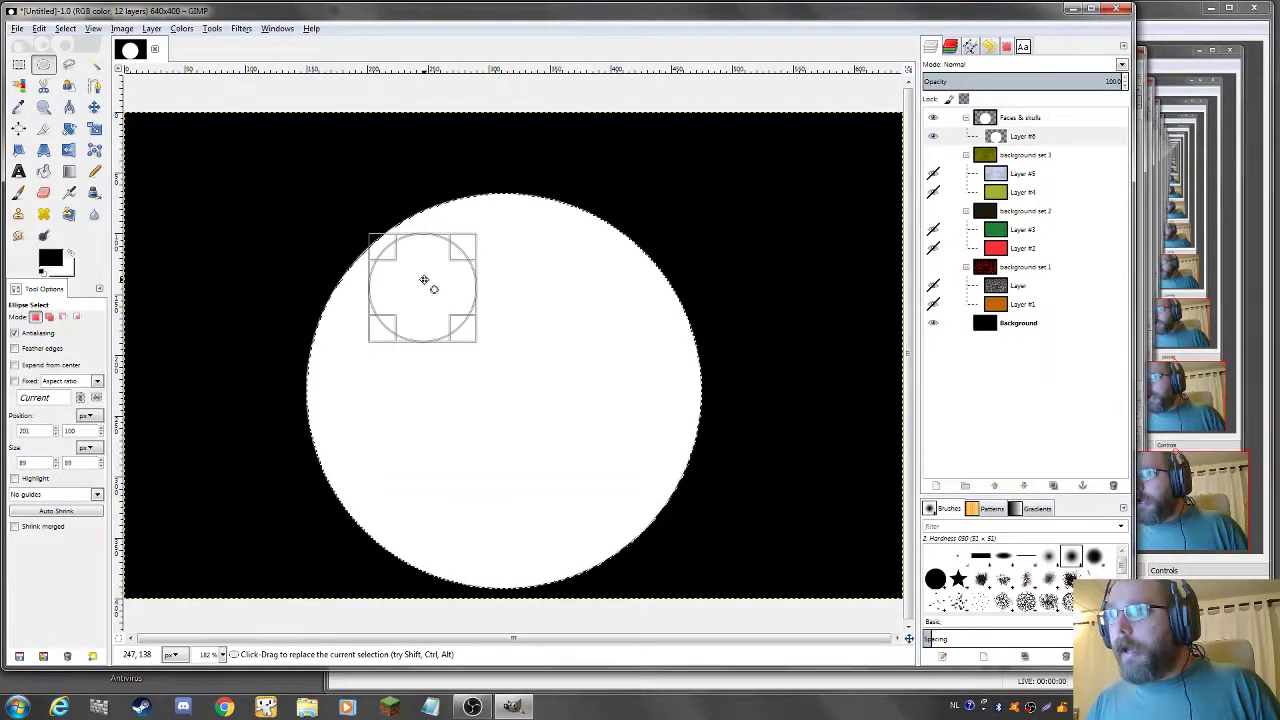
{"action": "key", "text": "Escape"}
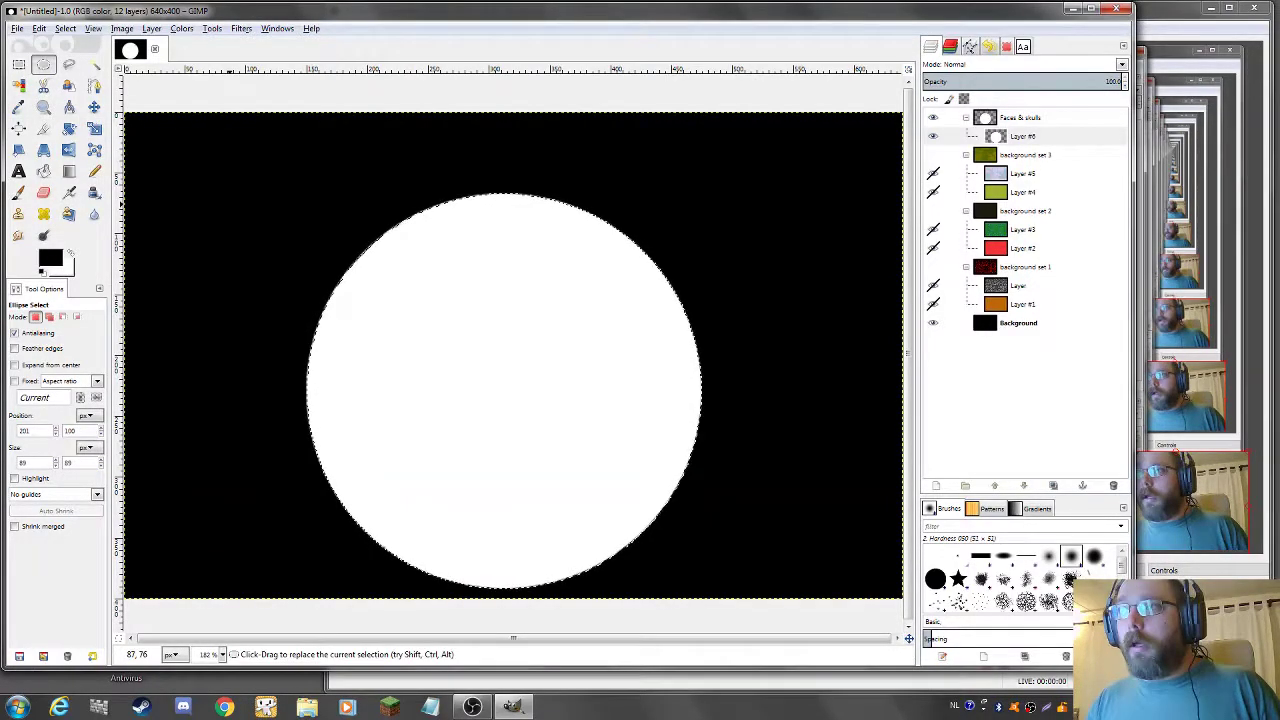
{"action": "left_click", "coordinate": [65, 28]}
{"action": "left_click", "coordinate": [86, 66]}
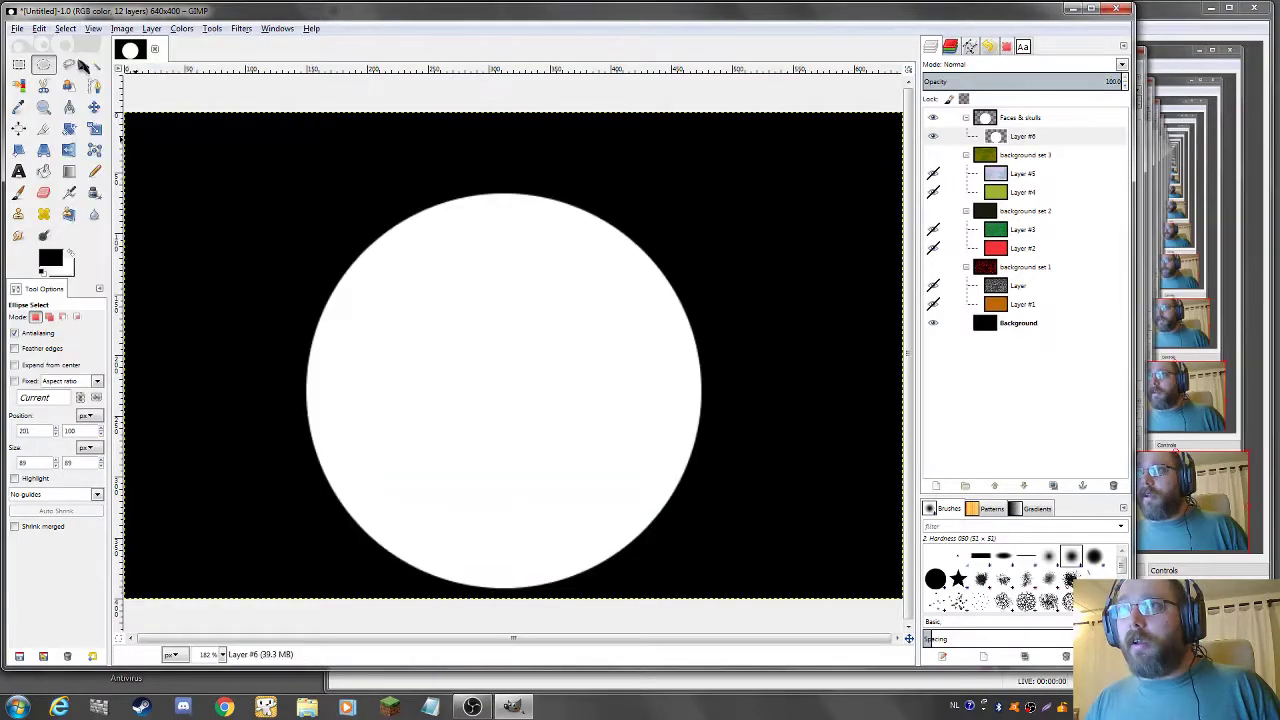
{"action": "left_click_drag", "start_coordinate": [373, 250], "coordinate": [481, 356]}
{"action": "left_click_drag", "start_coordinate": [430, 305], "coordinate": [423, 285]}
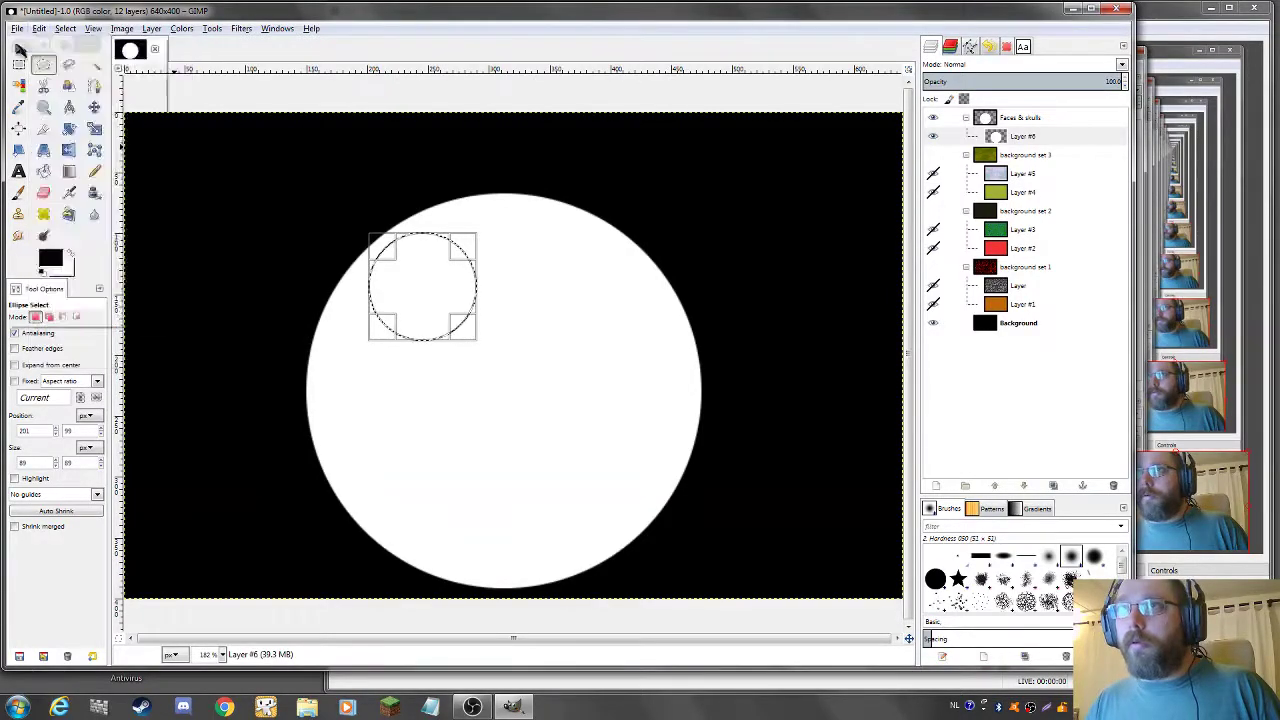
{"action": "left_click", "coordinate": [17, 28]}
{"action": "mouse_move", "coordinate": [39, 28]}
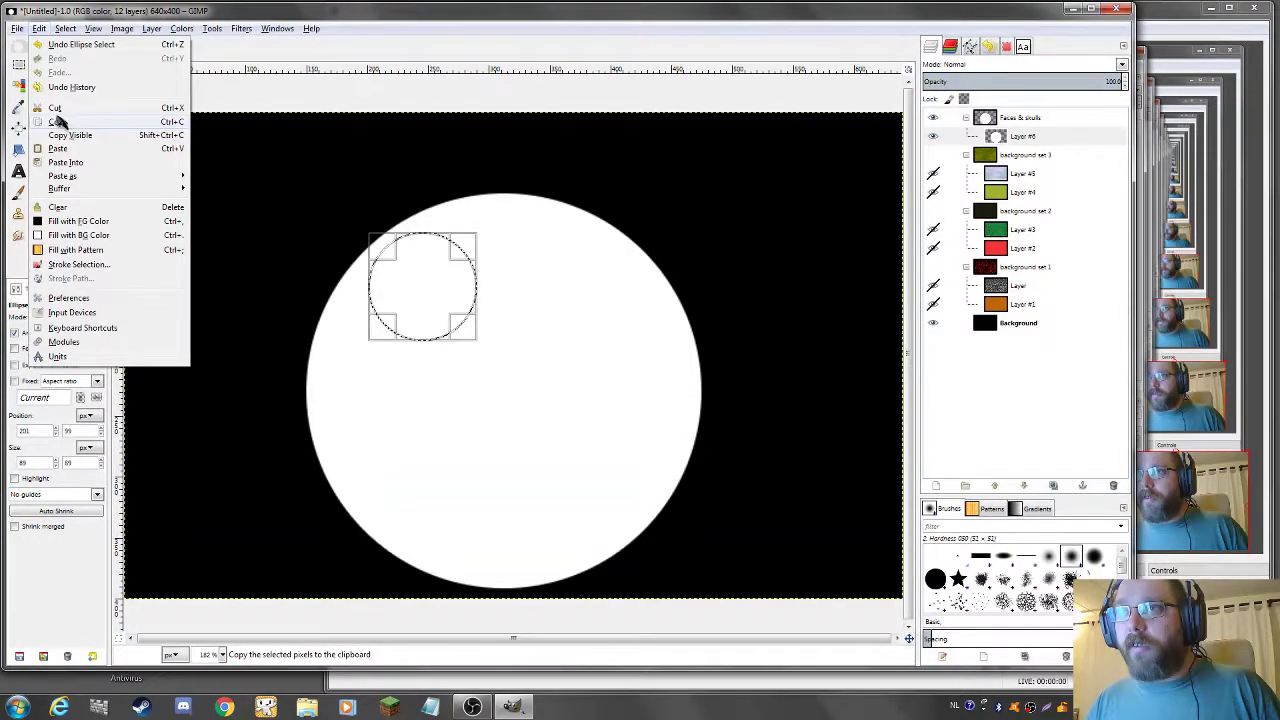
{"action": "left_click", "coordinate": [55, 107]}
- Cut a slightly smaller right eye hole beside it, then deselect
{"action": "left_click_drag", "start_coordinate": [538, 265], "coordinate": [627, 362]}
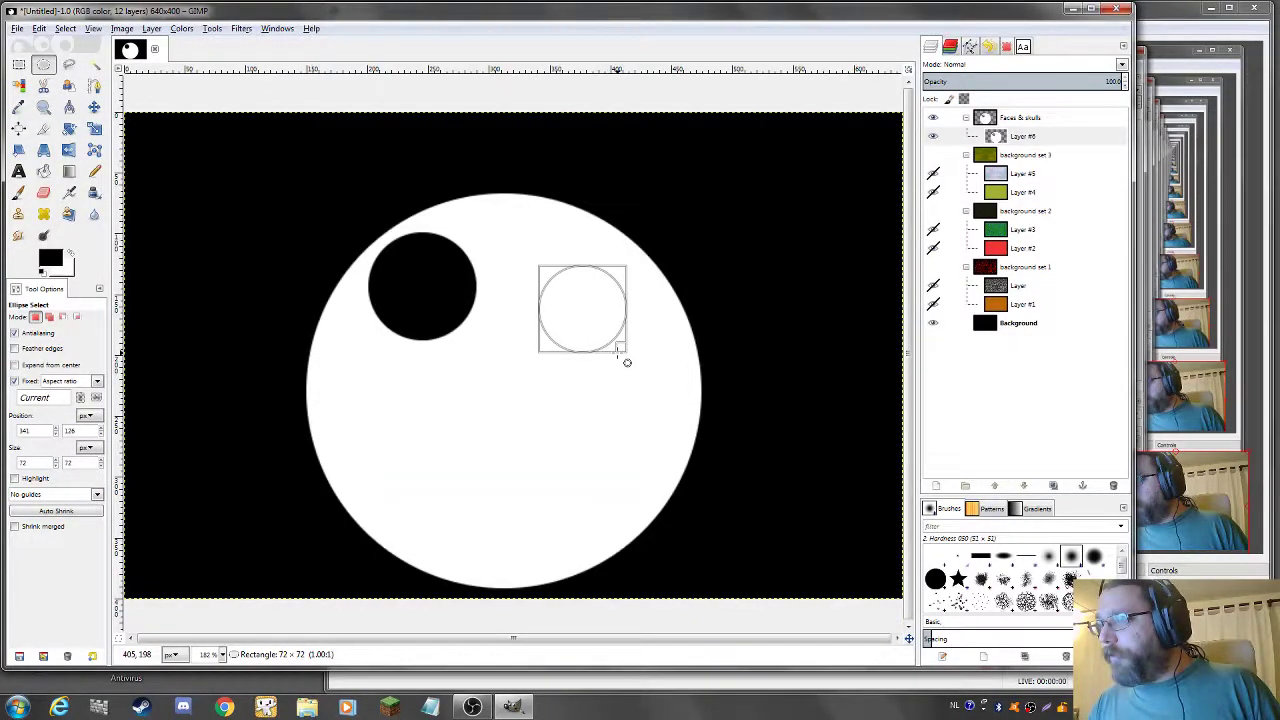
{"action": "left_click_drag", "start_coordinate": [626, 362], "coordinate": [632, 362]}
{"action": "left_click_drag", "start_coordinate": [541, 267], "coordinate": [554, 282]}
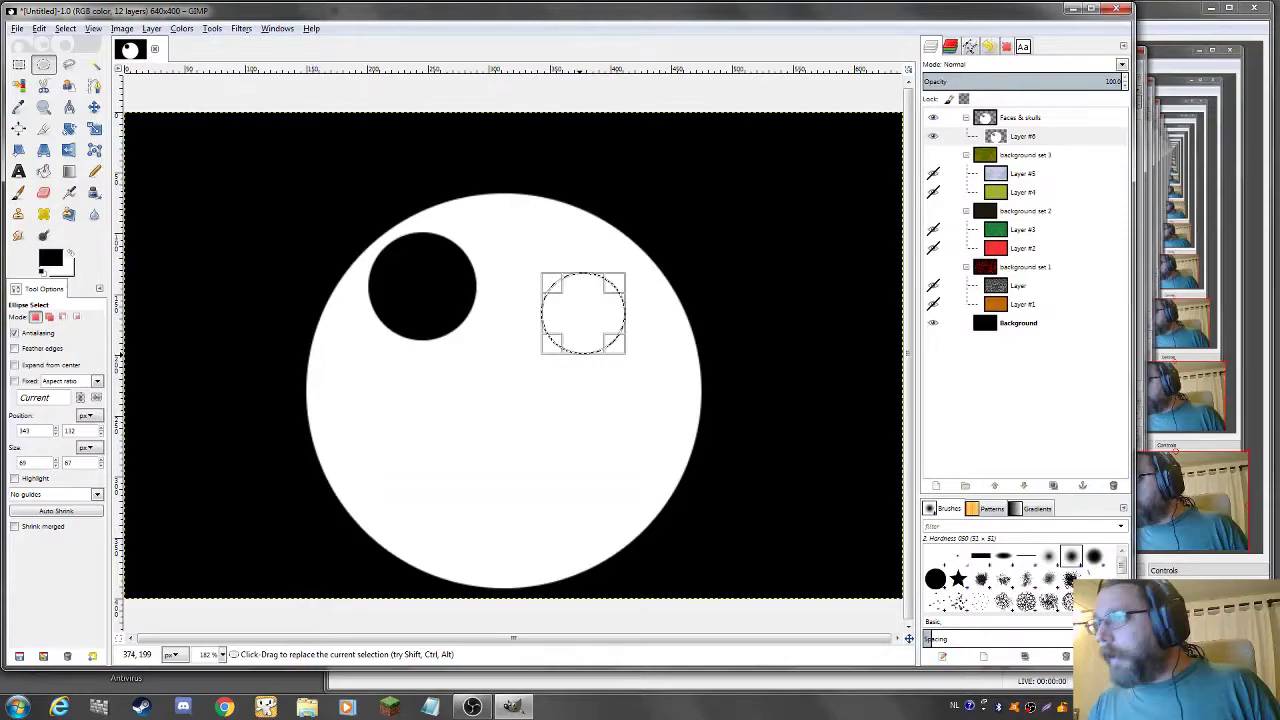
{"action": "left_click", "coordinate": [39, 28]}
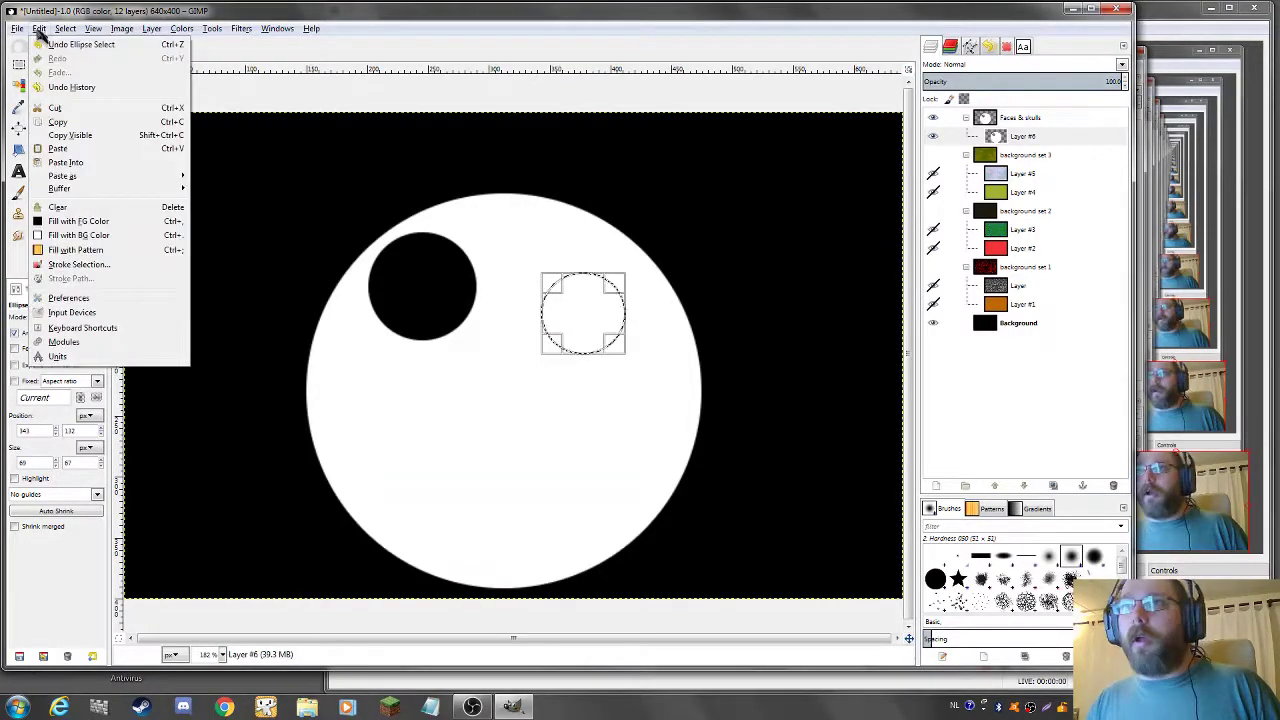
{"action": "left_click", "coordinate": [55, 107]}
{"action": "key", "text": "ctrl+shift+a"}
{"action": "key", "text": "f"}
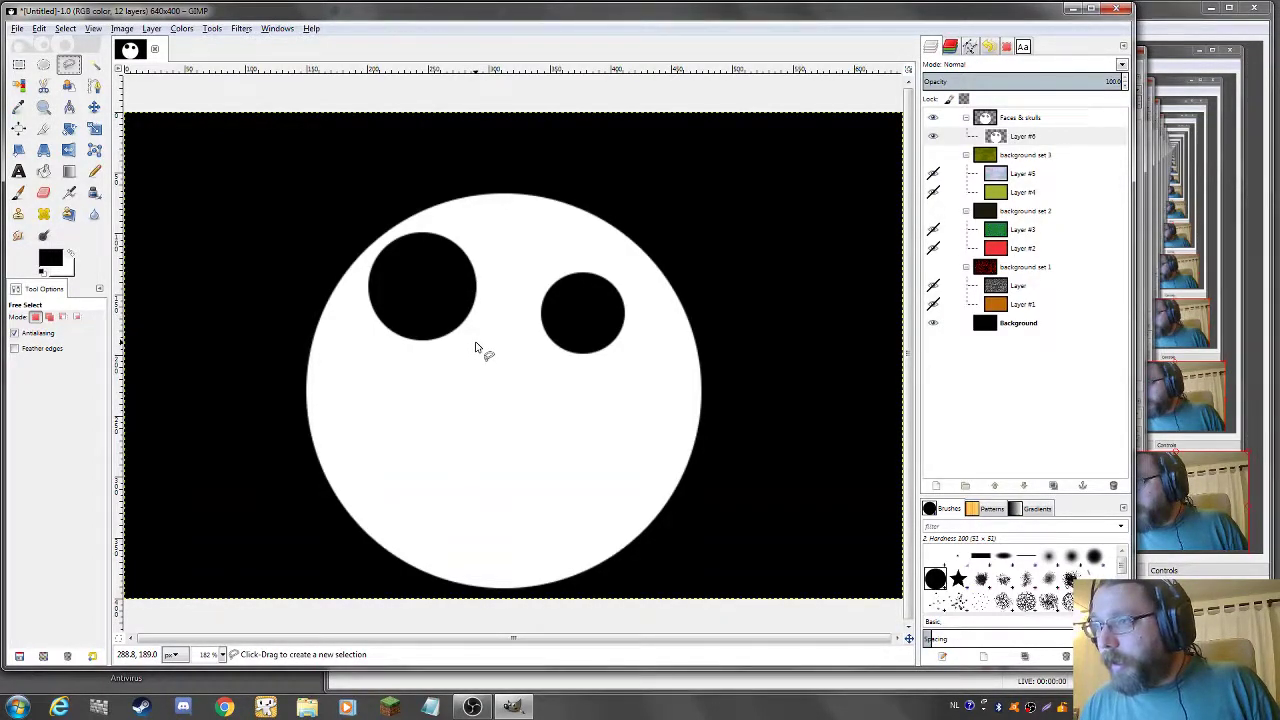
- Cut a small triangular nose below the eyes with Free Select, then deselect
{"action": "mouse_move", "coordinate": [478, 343]}
{"action": "left_mouse_down"}
{"action": "mouse_move", "coordinate": [461, 374]}
{"action": "mouse_move", "coordinate": [489, 386]}
{"action": "left_mouse_up"}
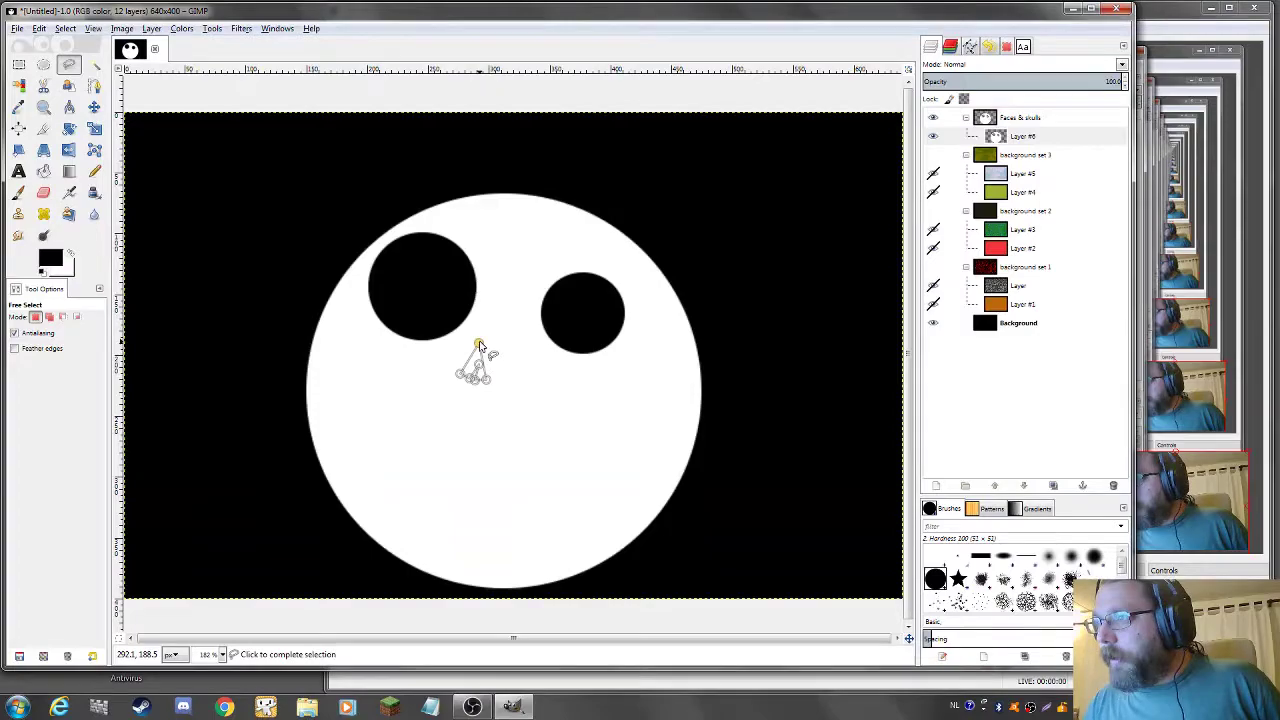
{"action": "left_click", "coordinate": [479, 345]}
{"action": "key", "text": "ctrl+x"}
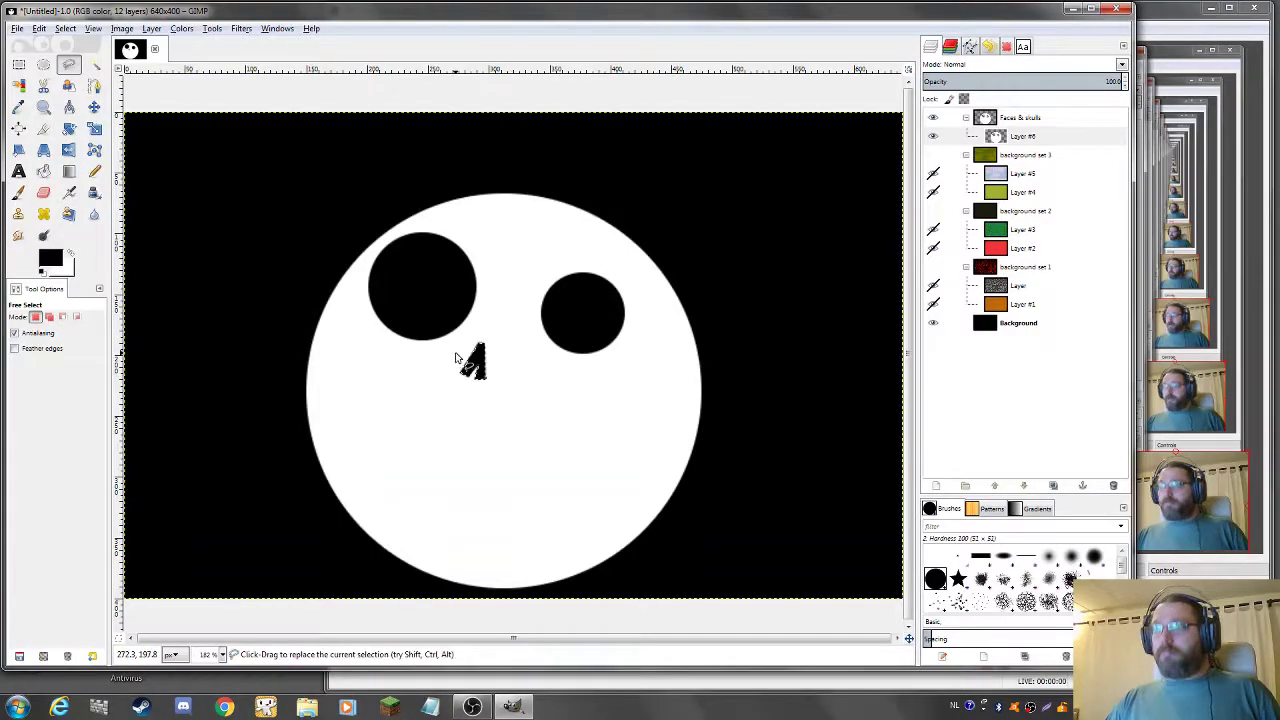
{"action": "left_click", "coordinate": [40, 29]}
{"action": "left_click", "coordinate": [65, 28]}
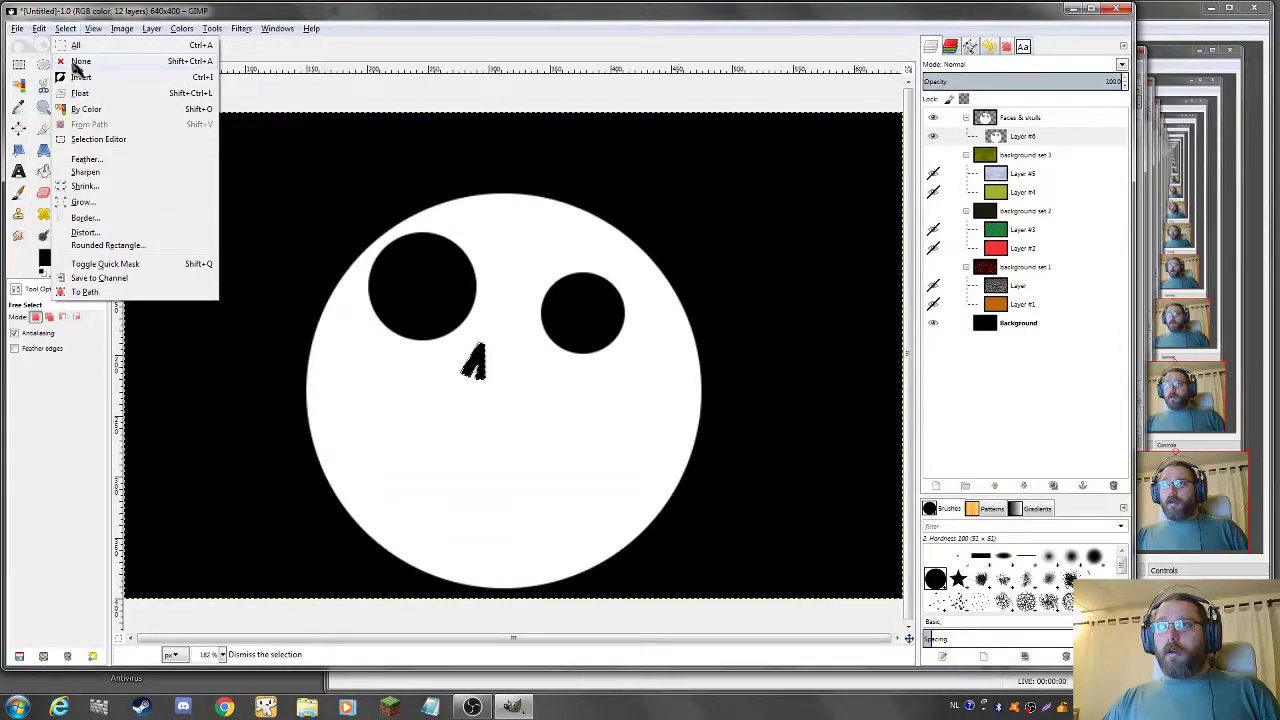
{"action": "left_click", "coordinate": [78, 62]}
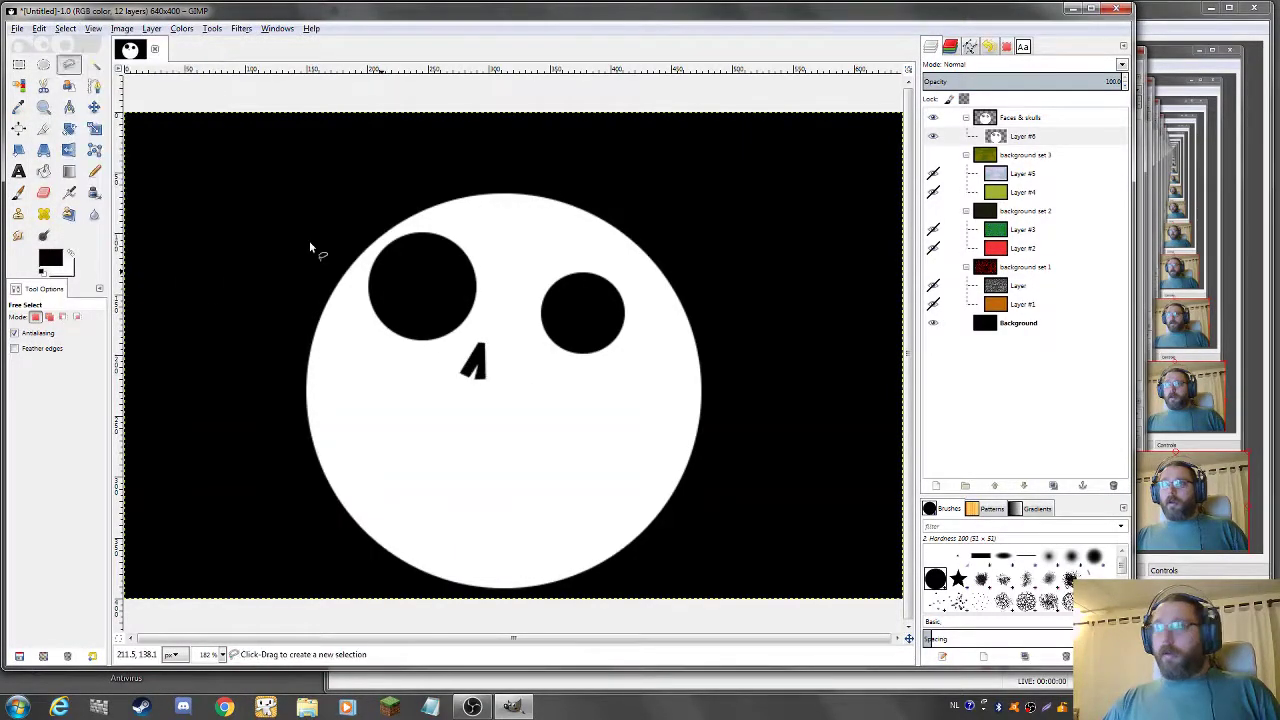
- Cut a thin diagonal mouth stripe from the face's left edge to its right edge, then deselect
{"action": "left_click", "coordinate": [19, 65]}
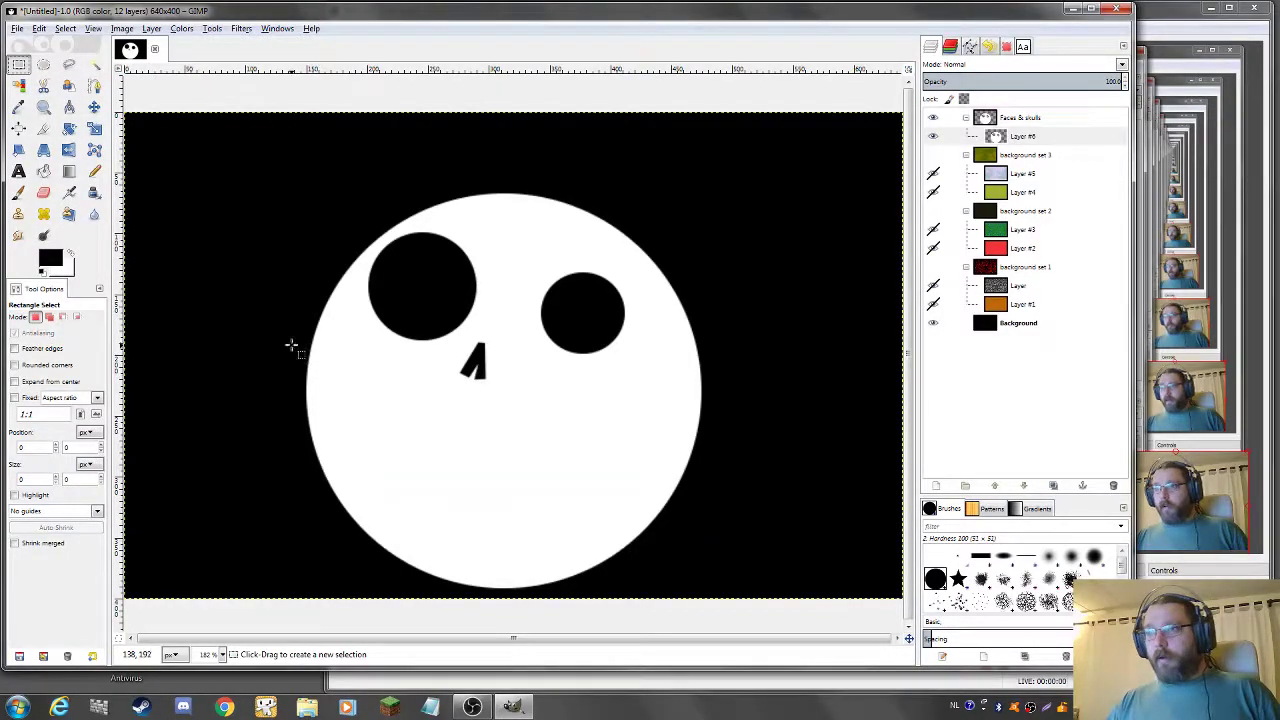
{"action": "left_click", "coordinate": [69, 65]}
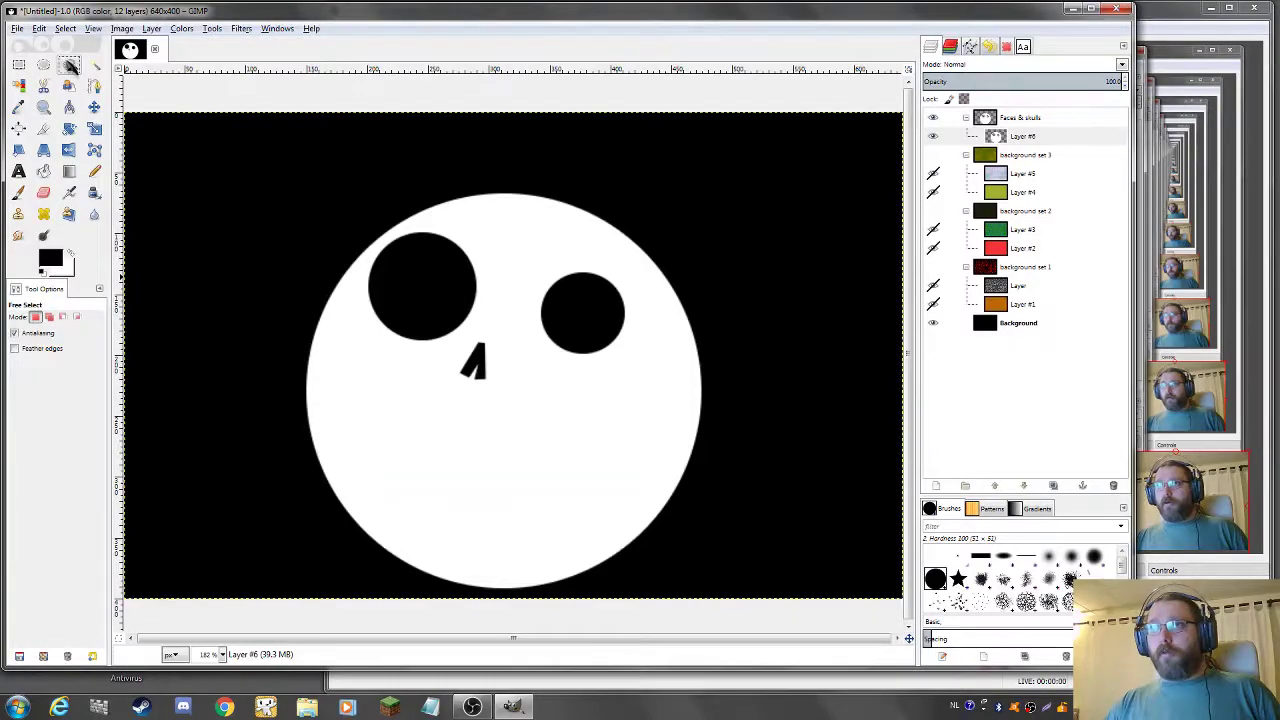
{"action": "left_click", "coordinate": [300, 350]}
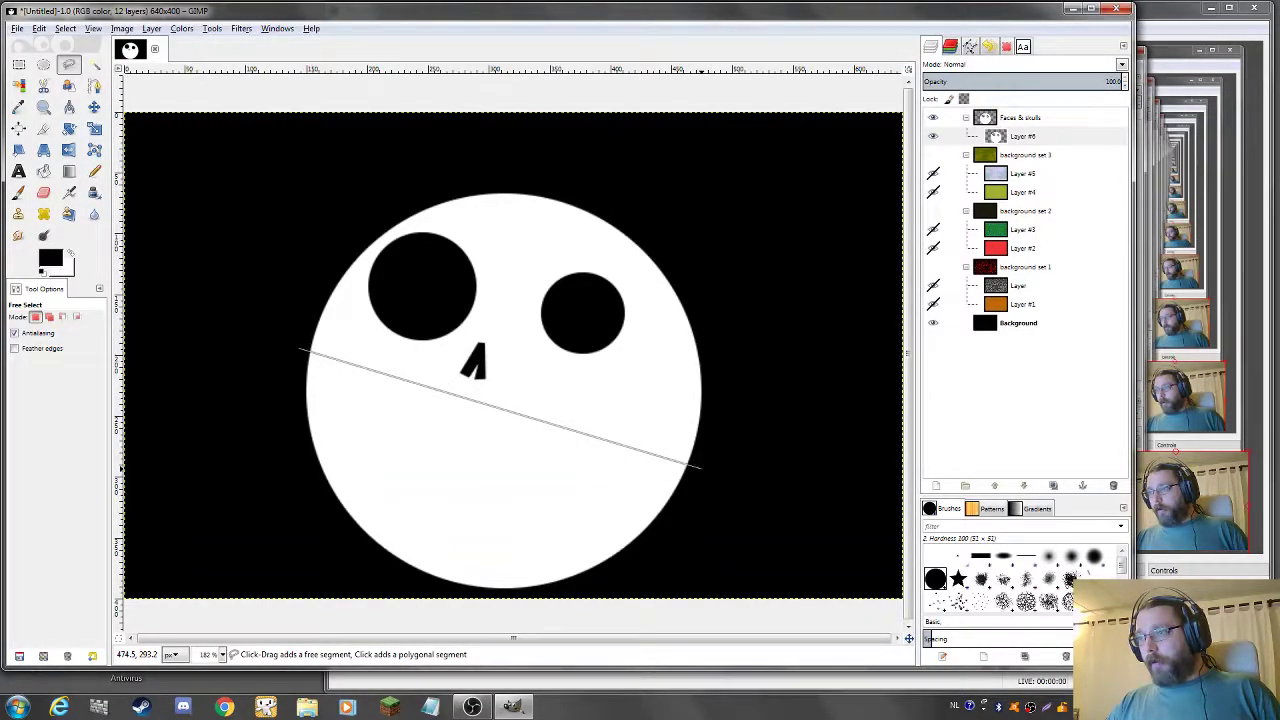
{"action": "left_click", "coordinate": [700, 466]}
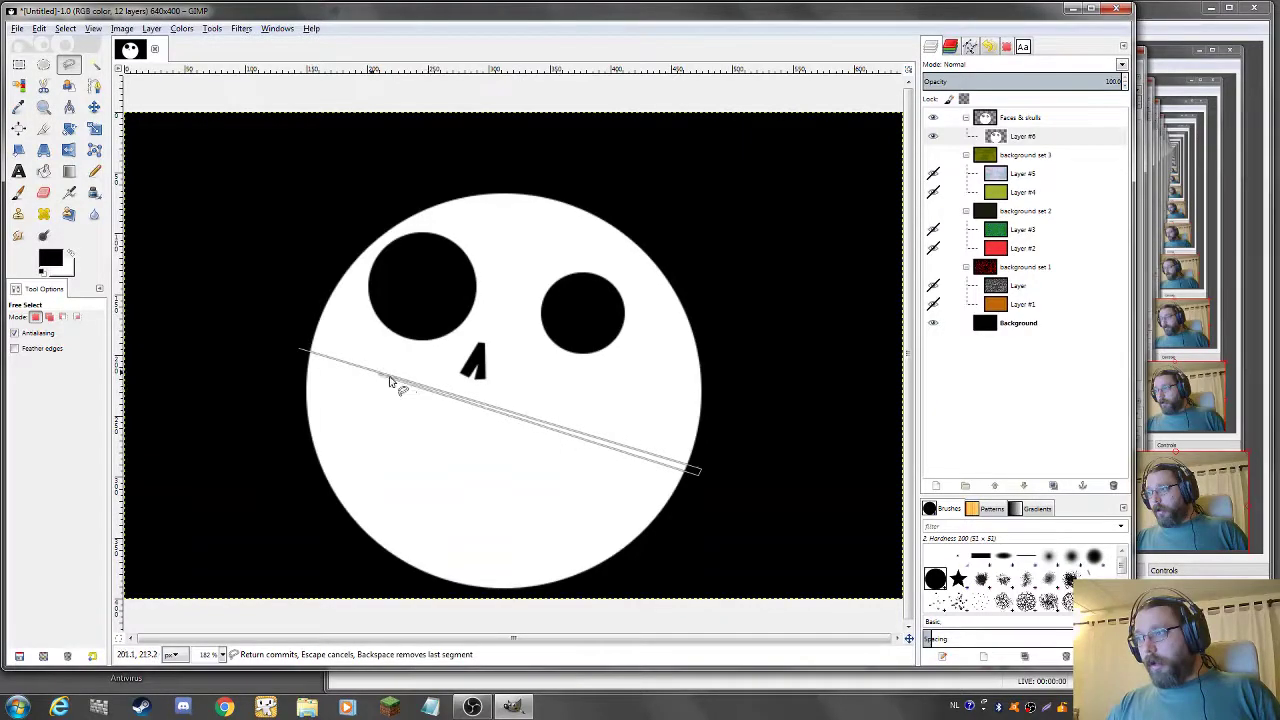
{"action": "left_click", "coordinate": [298, 351]}
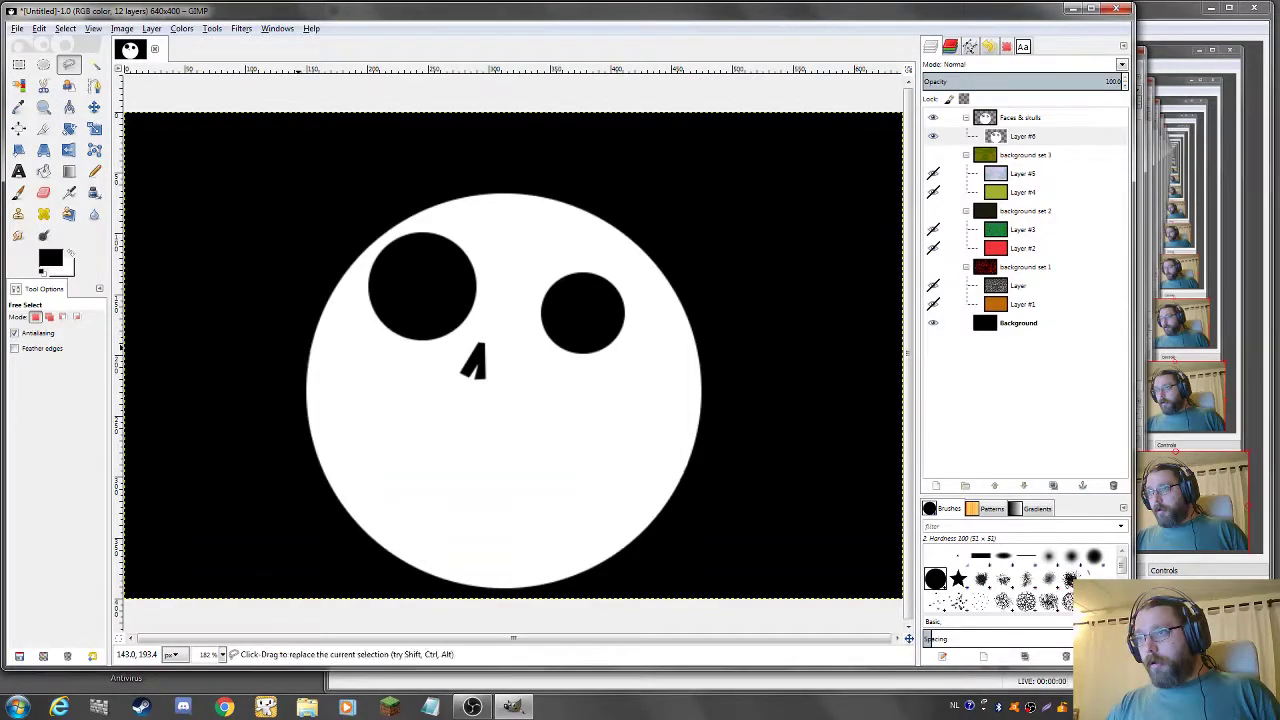
{"action": "left_click", "coordinate": [37, 28]}
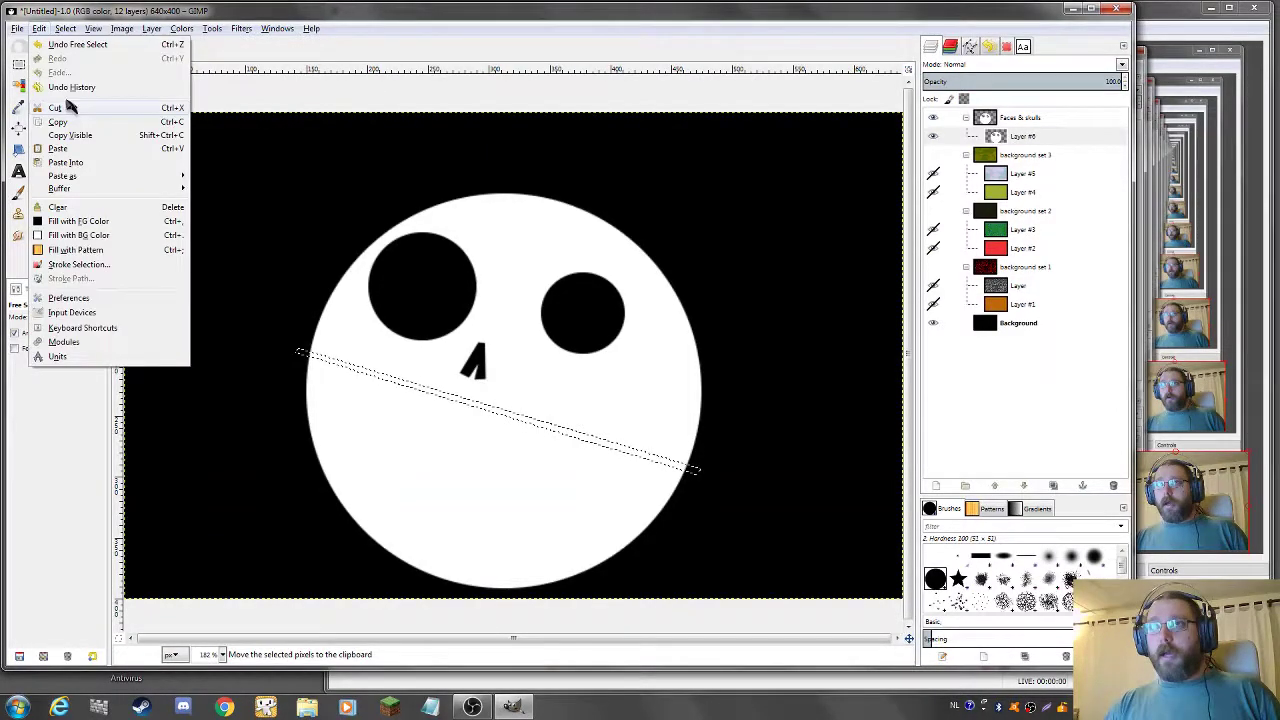
{"action": "mouse_move", "coordinate": [17, 28]}
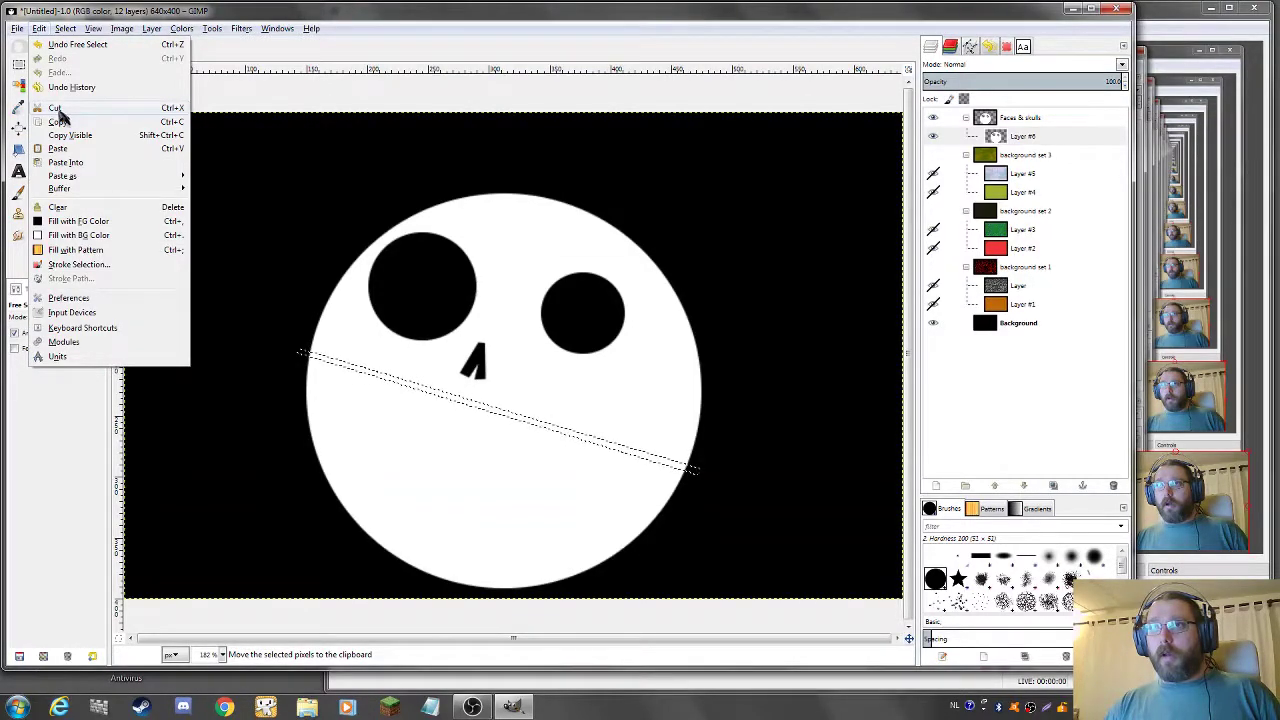
{"action": "left_click", "coordinate": [55, 110]}
{"action": "left_click", "coordinate": [65, 28]}
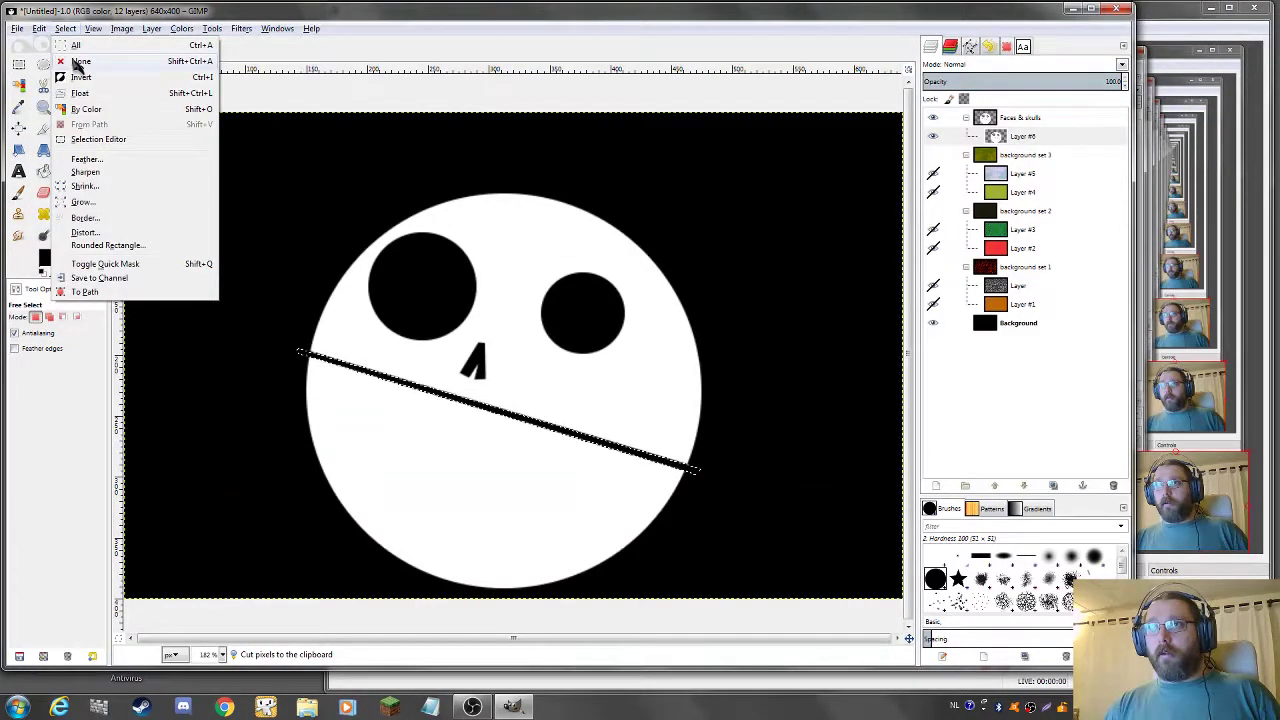
{"action": "left_click", "coordinate": [80, 62]}
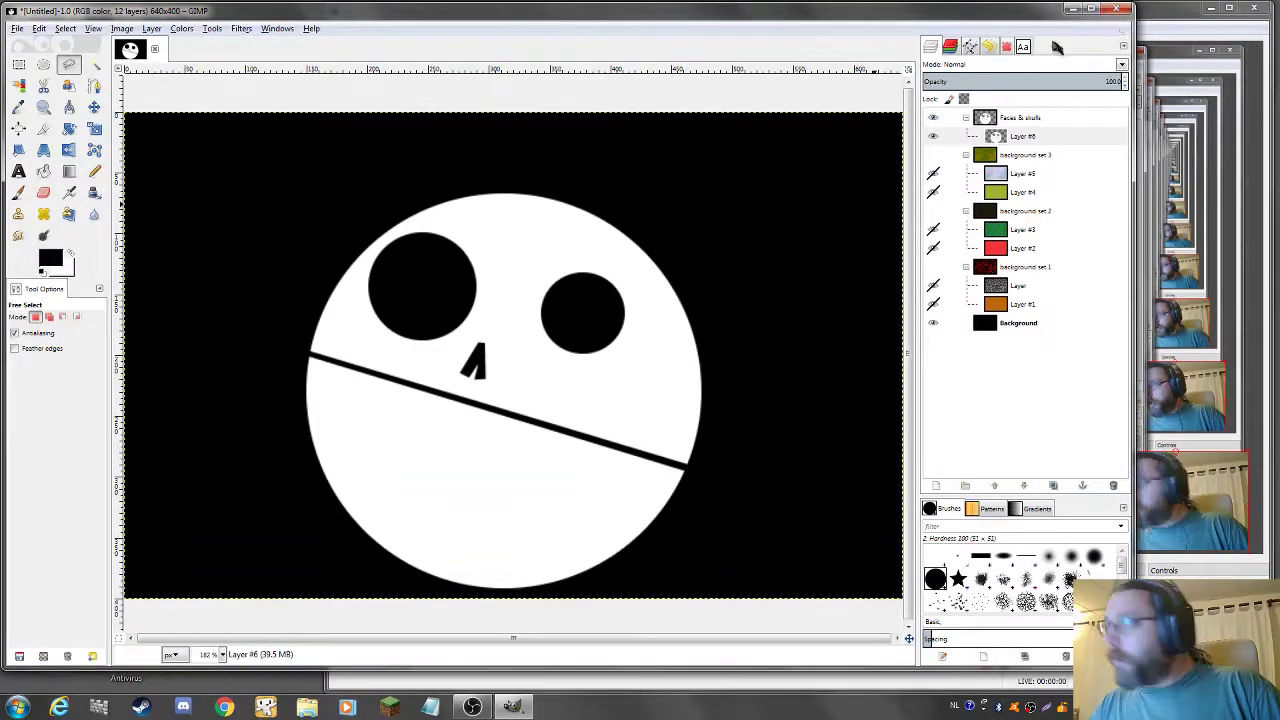
- Add a new transparent Layer #7 above Layer #6 and outline a small drip below the mouth
{"action": "right_click", "coordinate": [1020, 136]}
{"action": "left_click", "coordinate": [1058, 162]}
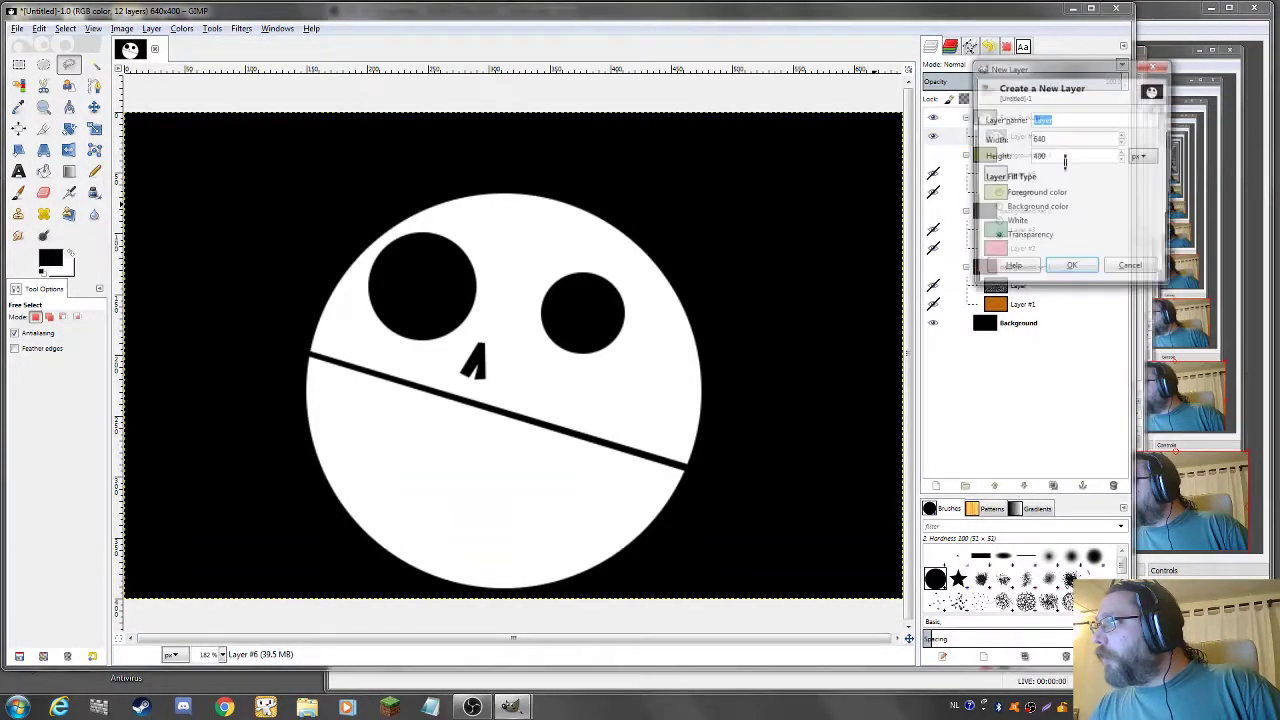
{"action": "left_click", "coordinate": [1064, 268]}
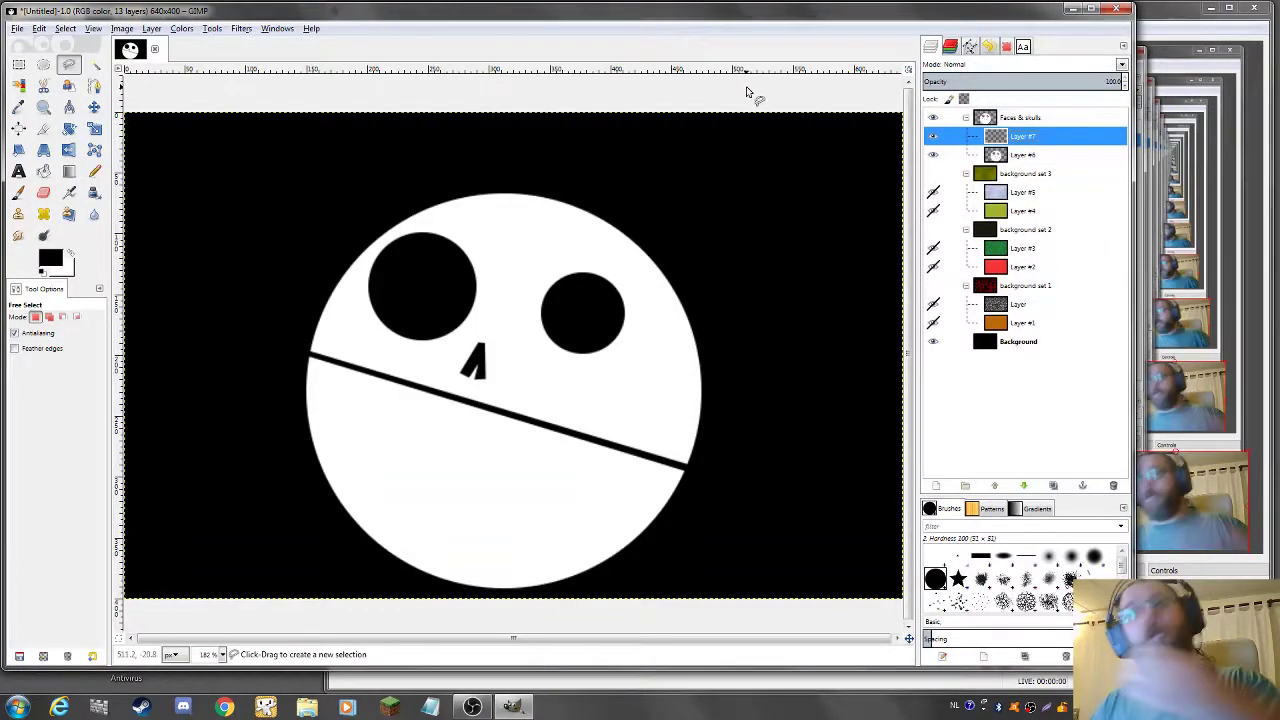
{"action": "left_click", "coordinate": [362, 418]}
{"action": "left_click", "coordinate": [375, 377]}
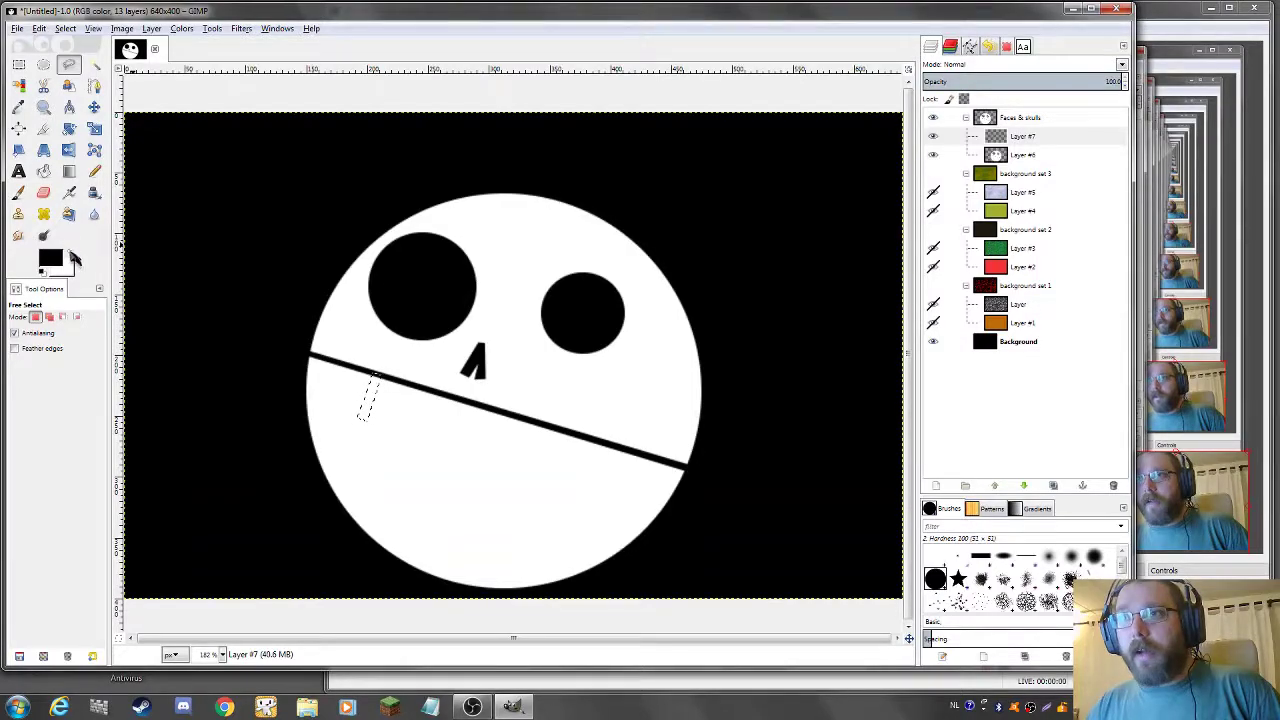
- Fill the drip selection with red f13535, then restore the default black and white colours
{"action": "left_click", "coordinate": [73, 256]}
{"action": "left_click", "coordinate": [66, 258]}
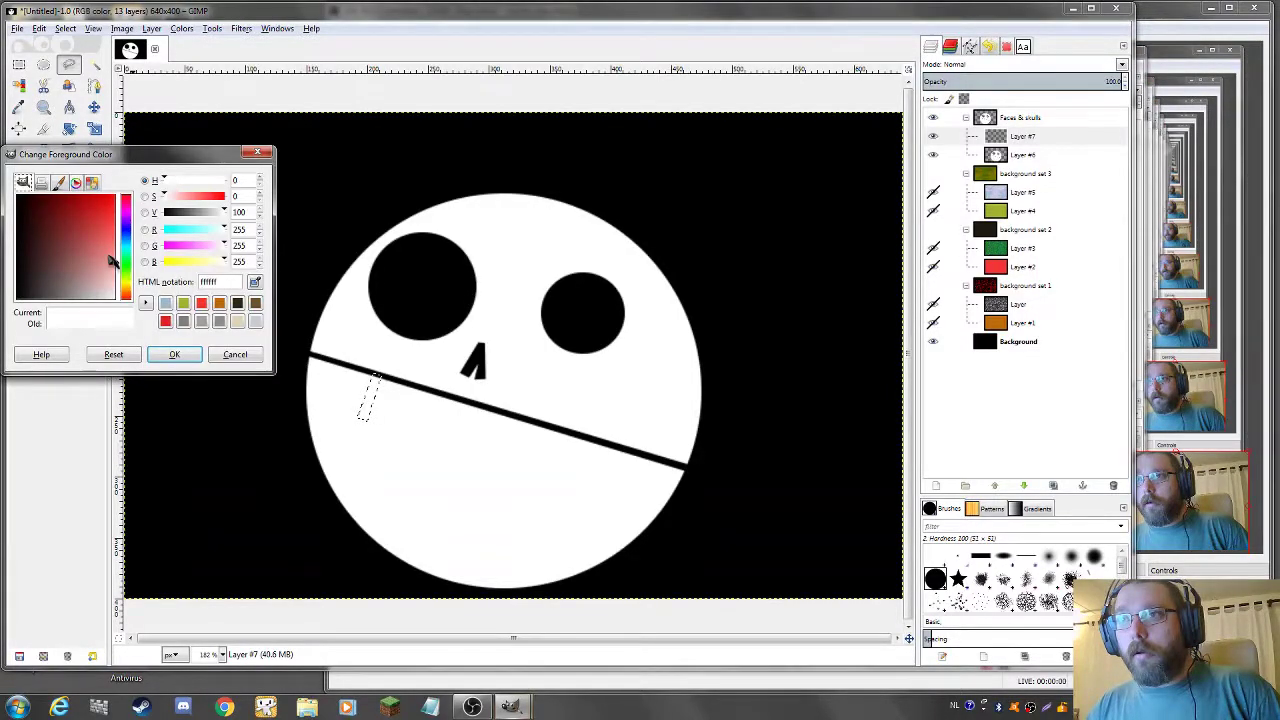
{"action": "left_click", "coordinate": [202, 305]}
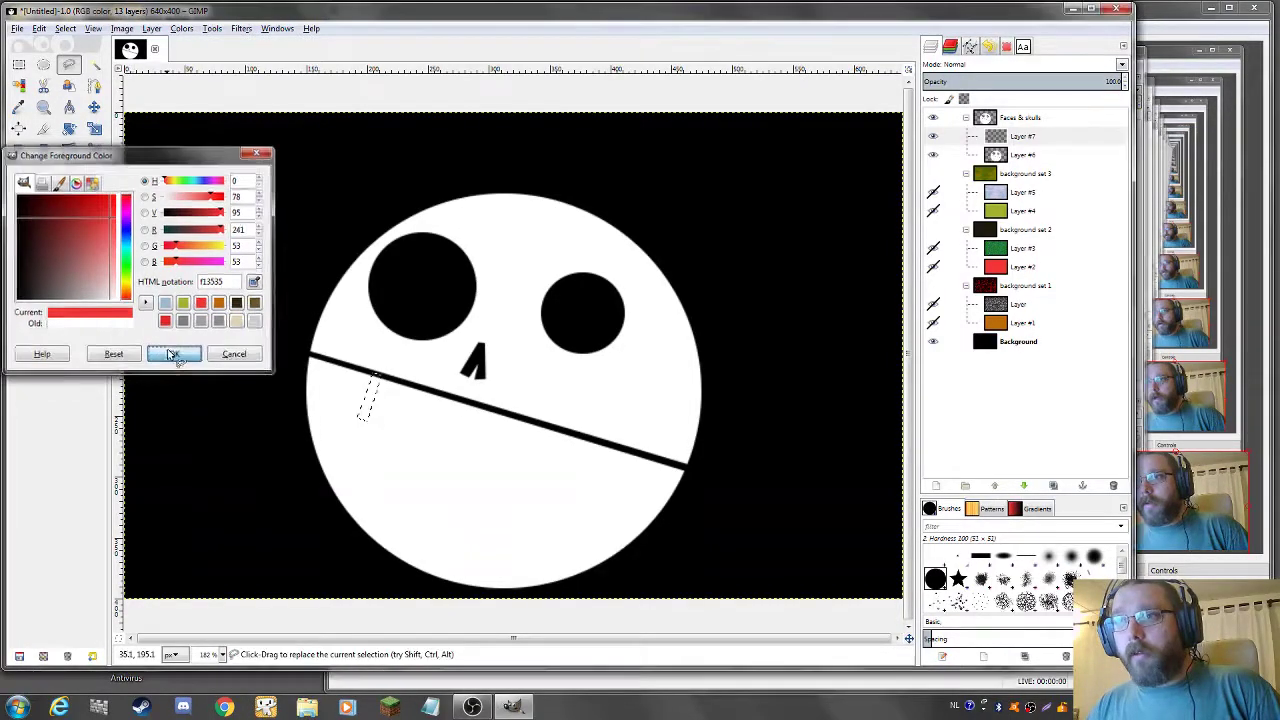
{"action": "left_click", "coordinate": [174, 354]}
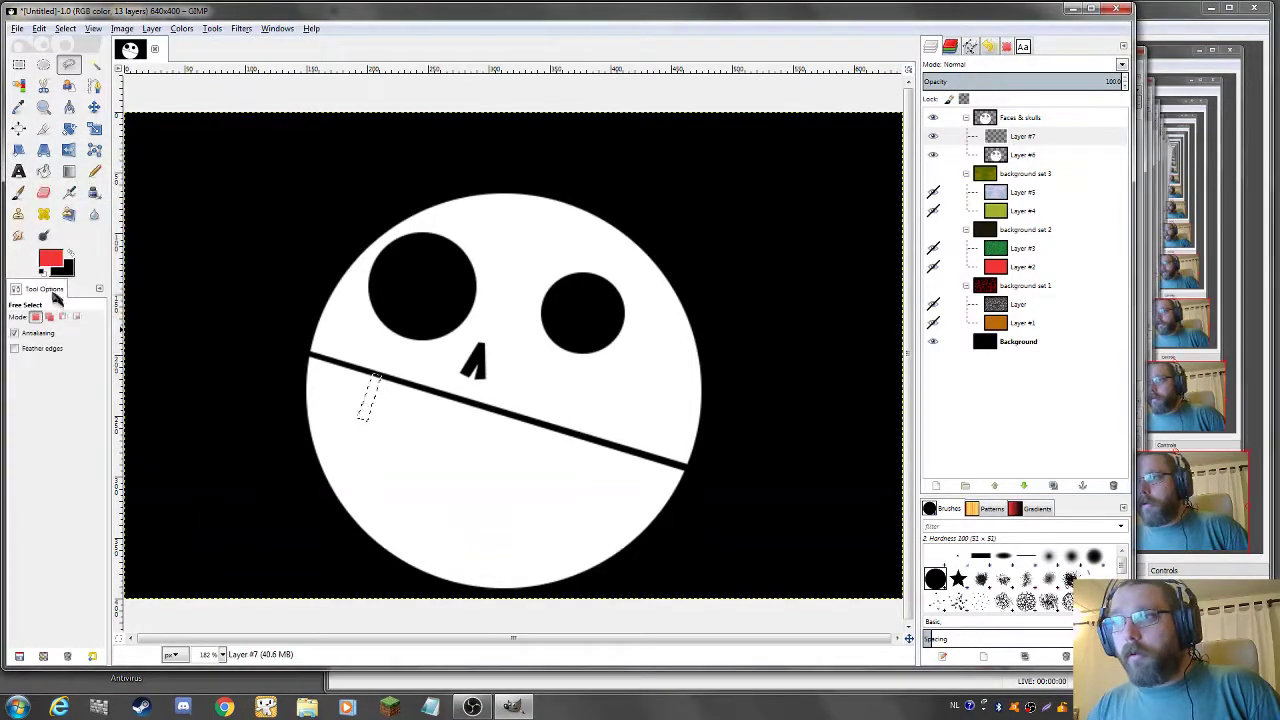
{"action": "left_click", "coordinate": [40, 29]}
{"action": "left_click", "coordinate": [77, 224]}
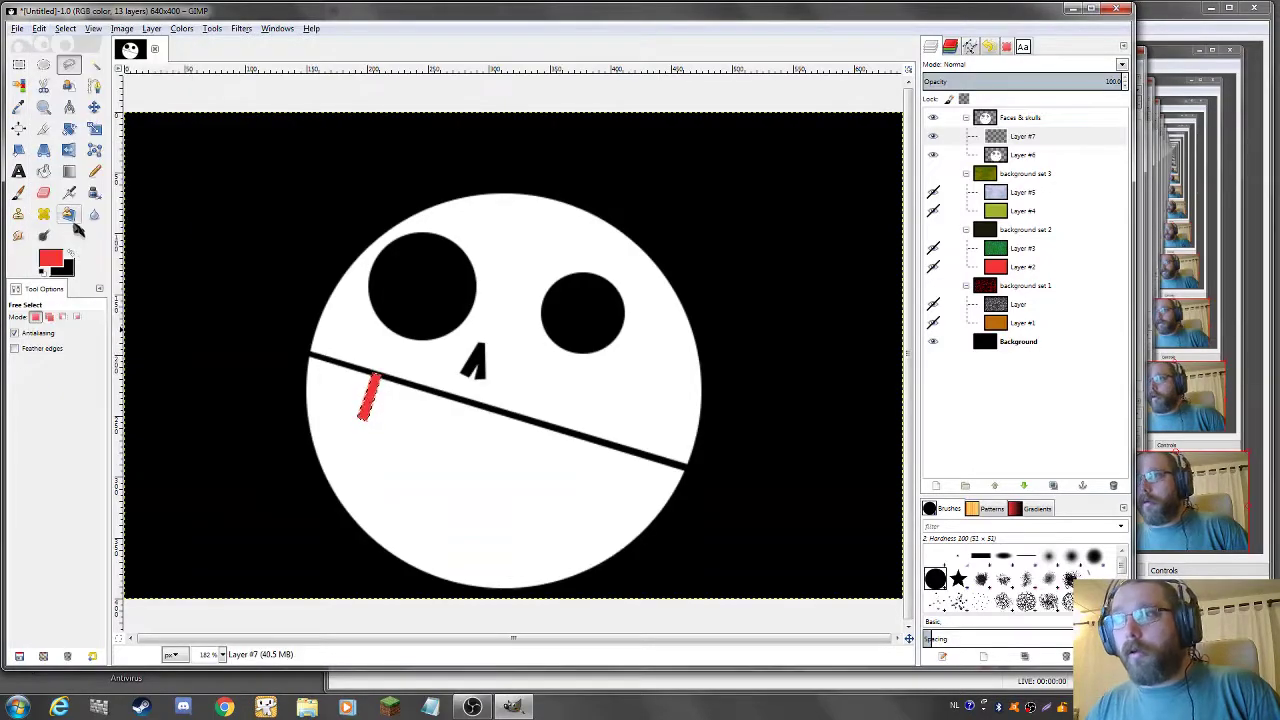
{"action": "left_click", "coordinate": [75, 256]}
{"action": "left_click", "coordinate": [43, 270]}
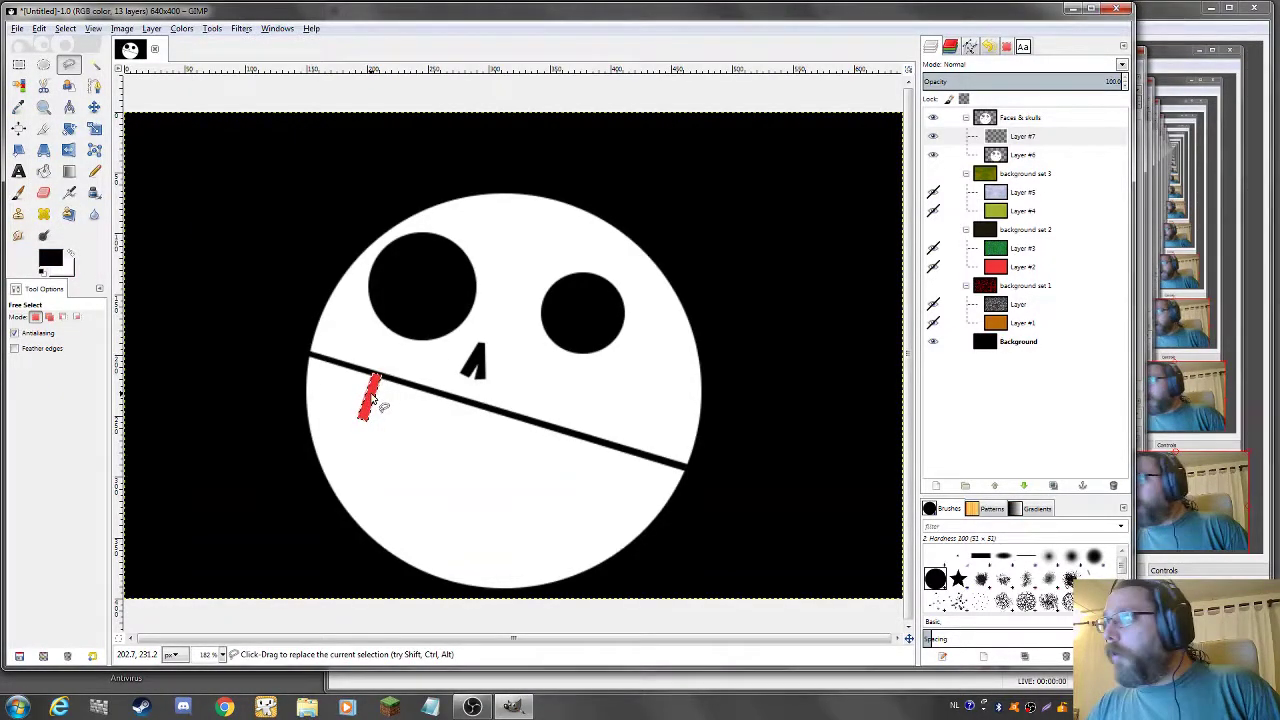
{"action": "left_click", "coordinate": [40, 28]}
- Deselect, select the red drip by colour, and nudge it slightly right
{"action": "mouse_move", "coordinate": [65, 28]}
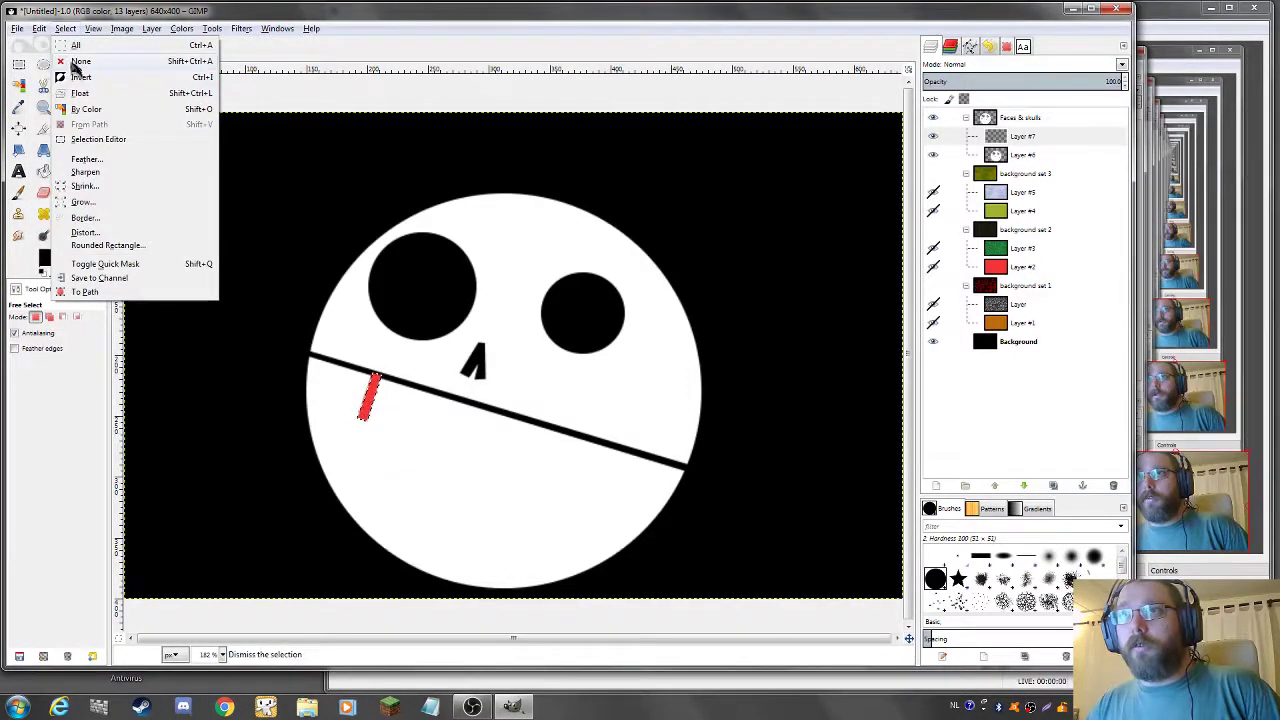
{"action": "left_click", "coordinate": [76, 72]}
{"action": "left_click", "coordinate": [93, 108]}
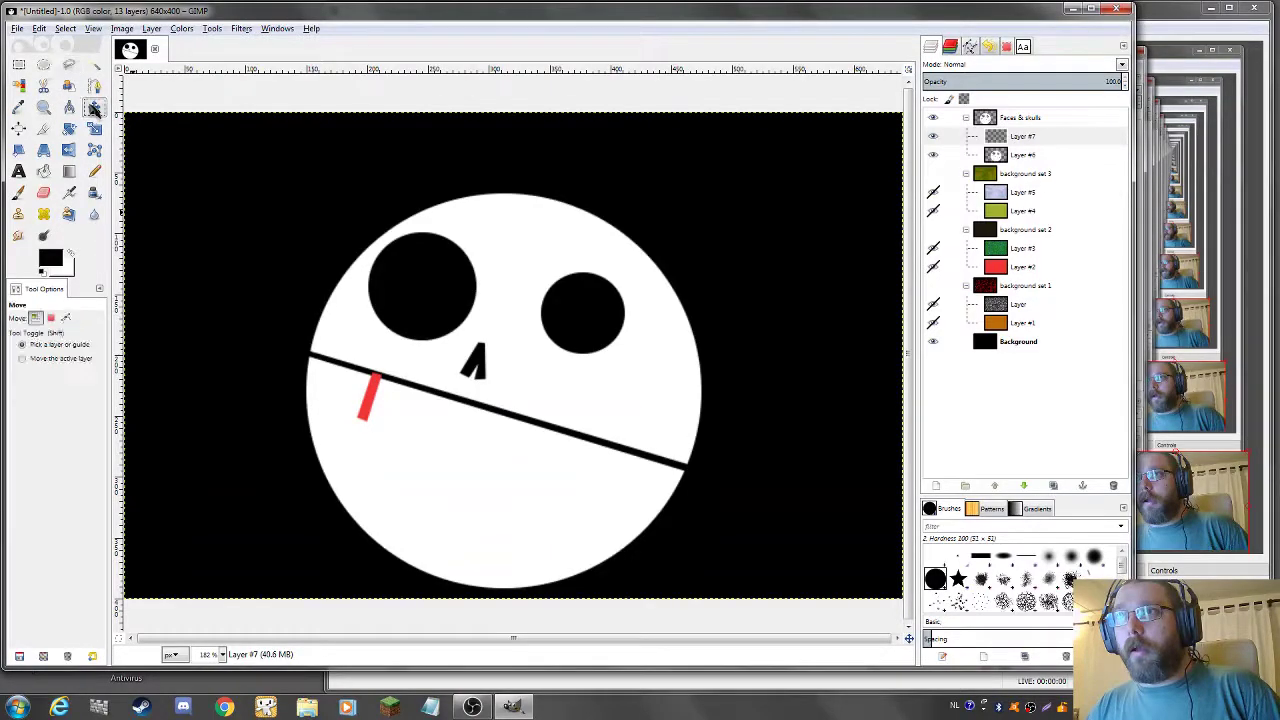
{"action": "key", "text": "shift+o"}
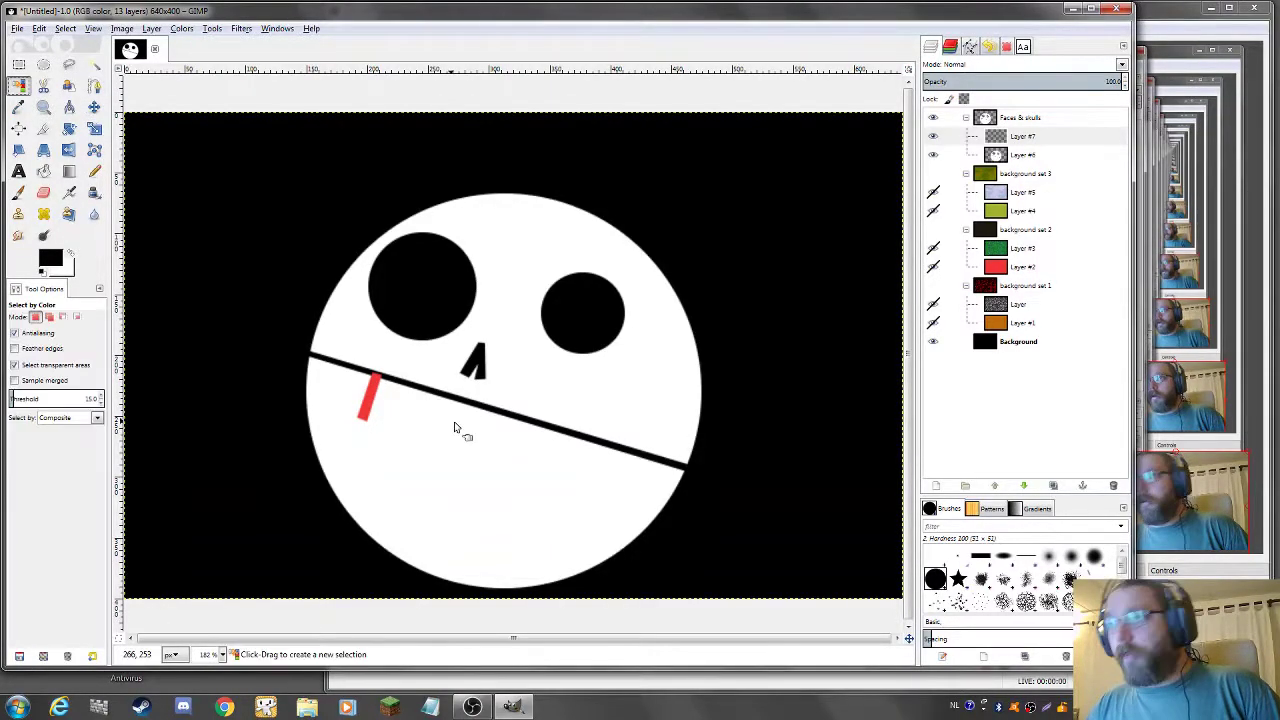
{"action": "left_click", "coordinate": [368, 392]}
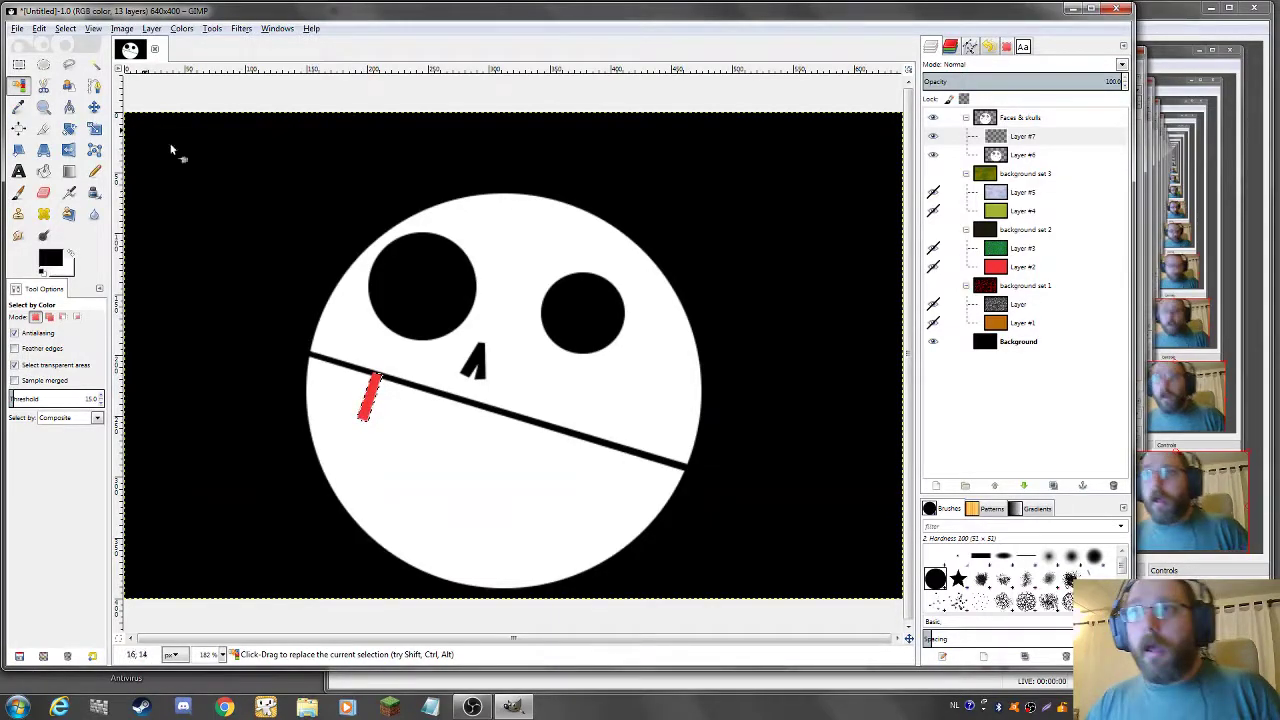
{"action": "left_click", "coordinate": [94, 107]}
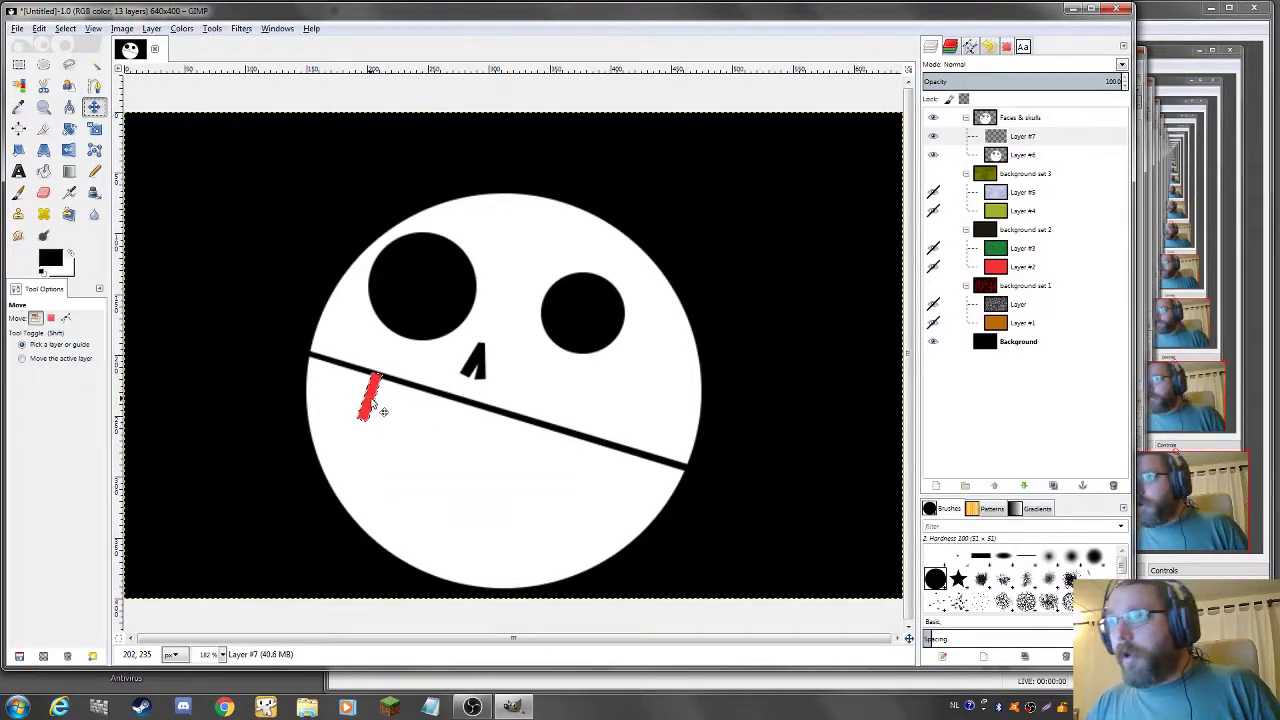
{"action": "left_click_drag", "start_coordinate": [370, 404], "coordinate": [372, 404]}
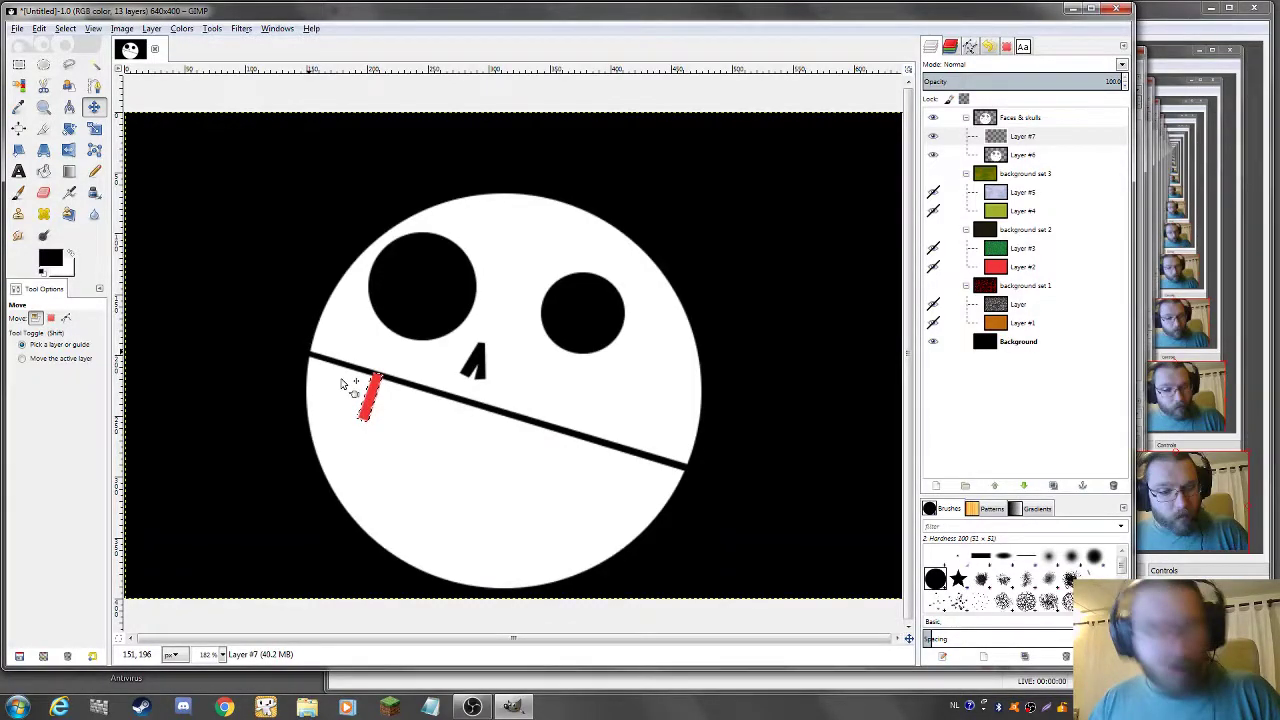
- Move the red drip on Layer #7 right along the mouth line, then deselect and return to Layer #6
{"action": "left_click", "coordinate": [1020, 155]}
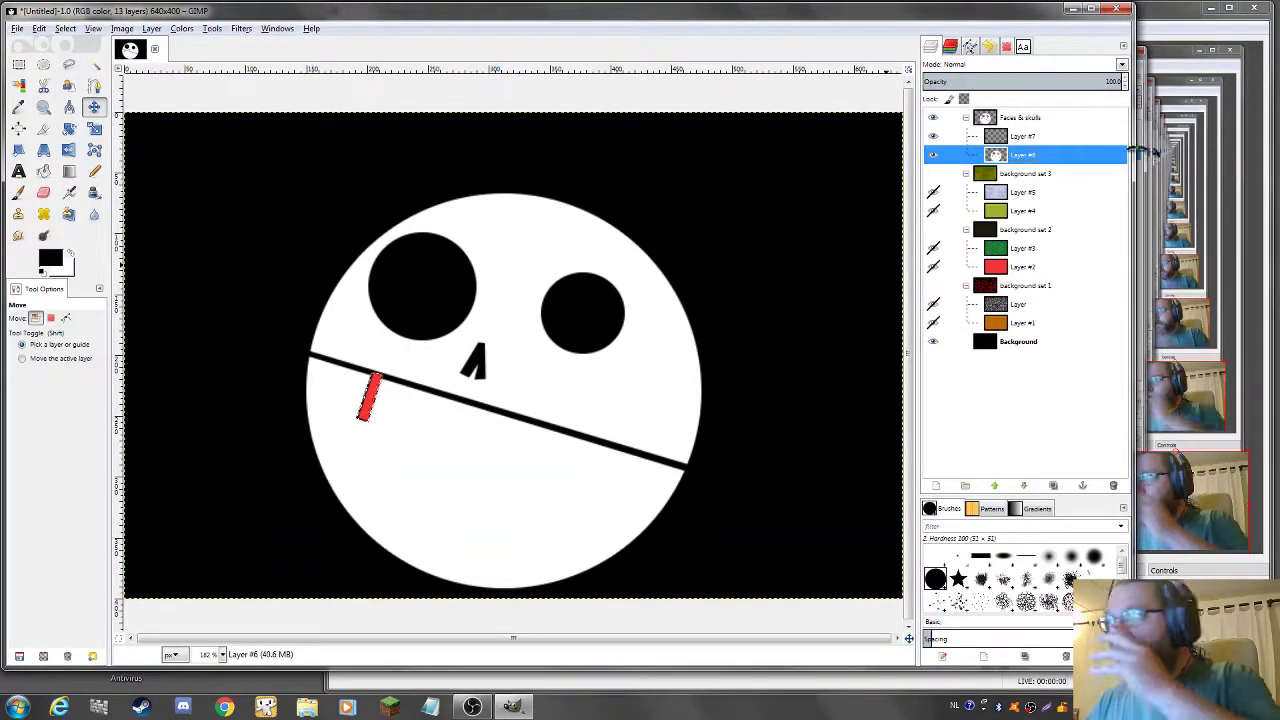
{"action": "left_click", "coordinate": [1028, 137]}
{"action": "left_click", "coordinate": [372, 400]}
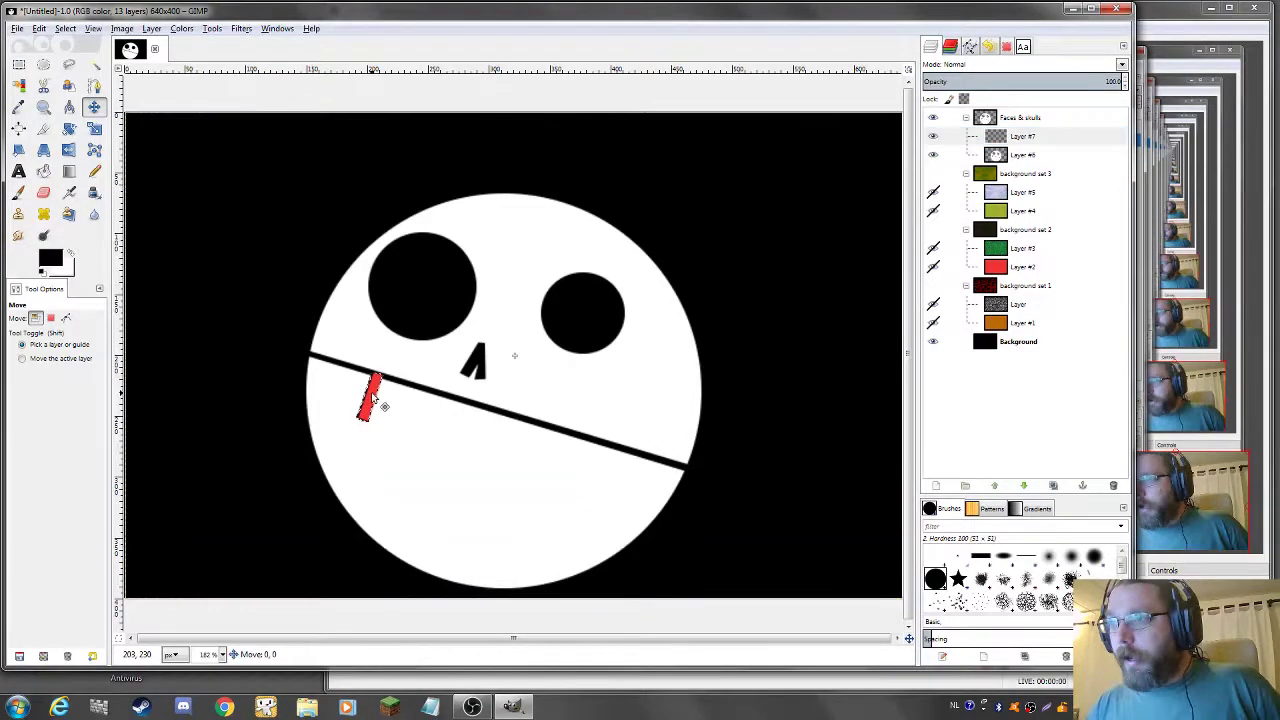
{"action": "left_click_drag", "start_coordinate": [372, 397], "coordinate": [398, 406]}
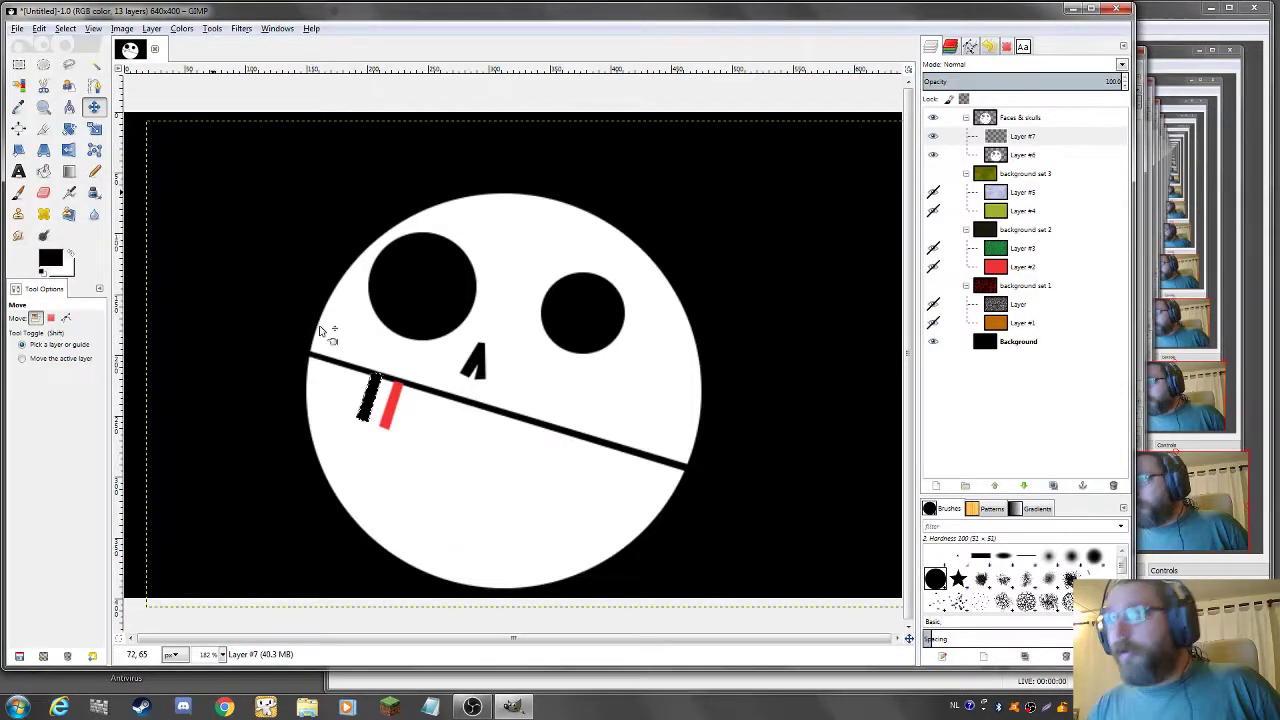
{"action": "left_click", "coordinate": [65, 28]}
{"action": "left_click", "coordinate": [80, 64]}
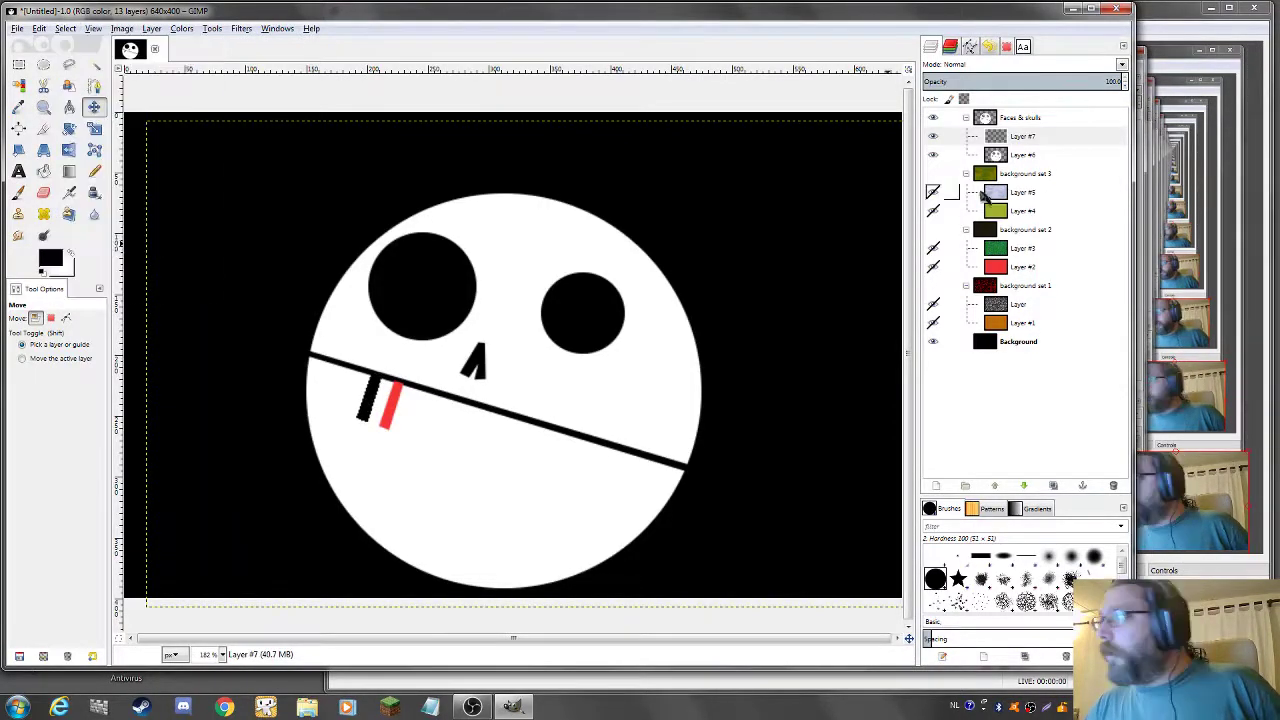
{"action": "left_click", "coordinate": [1025, 155]}
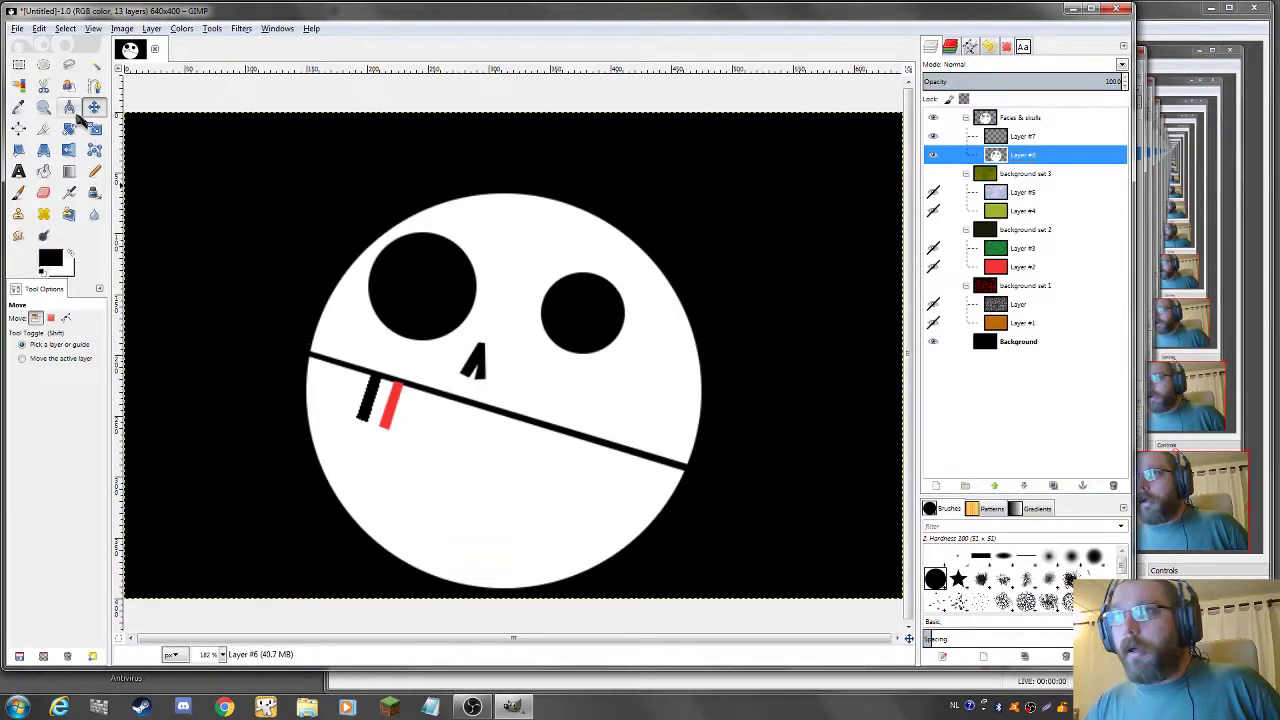
- Select the red tooth stripe by colour on Layer #7 and switch between Layers #6 and #7
{"action": "left_click", "coordinate": [19, 86]}
{"action": "key", "text": "Page_Up"}
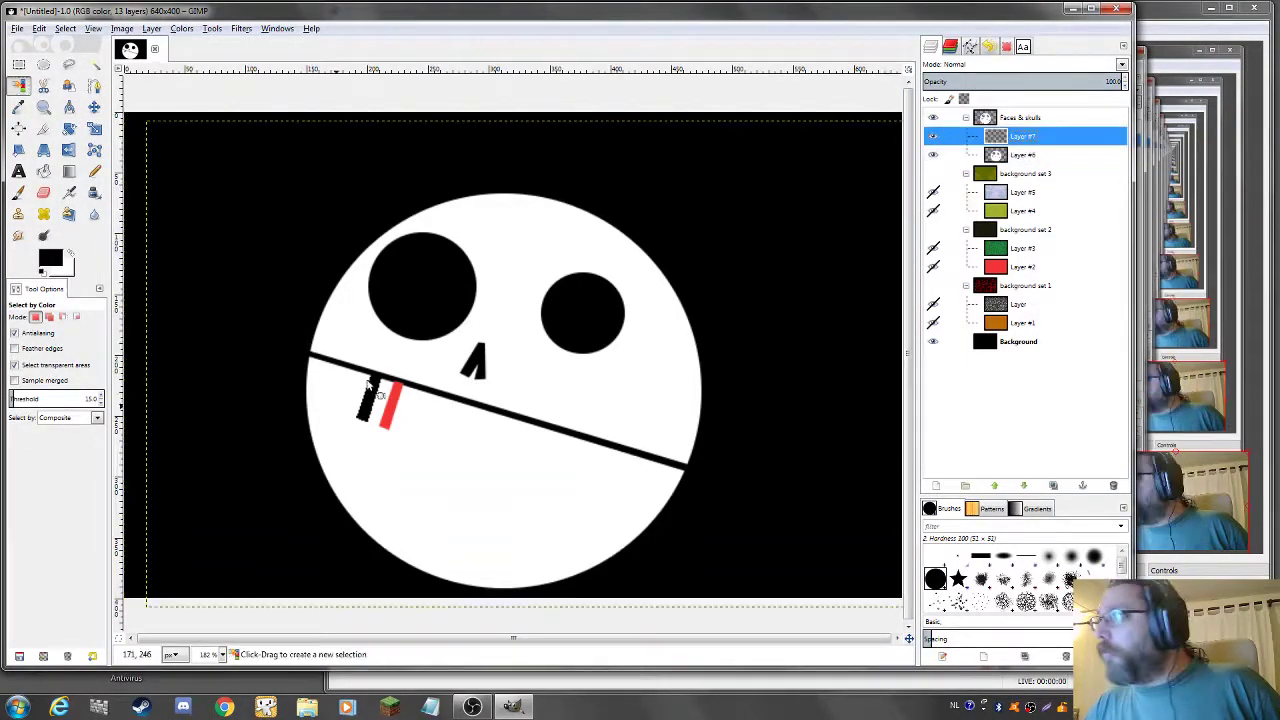
{"action": "left_click", "coordinate": [387, 410]}
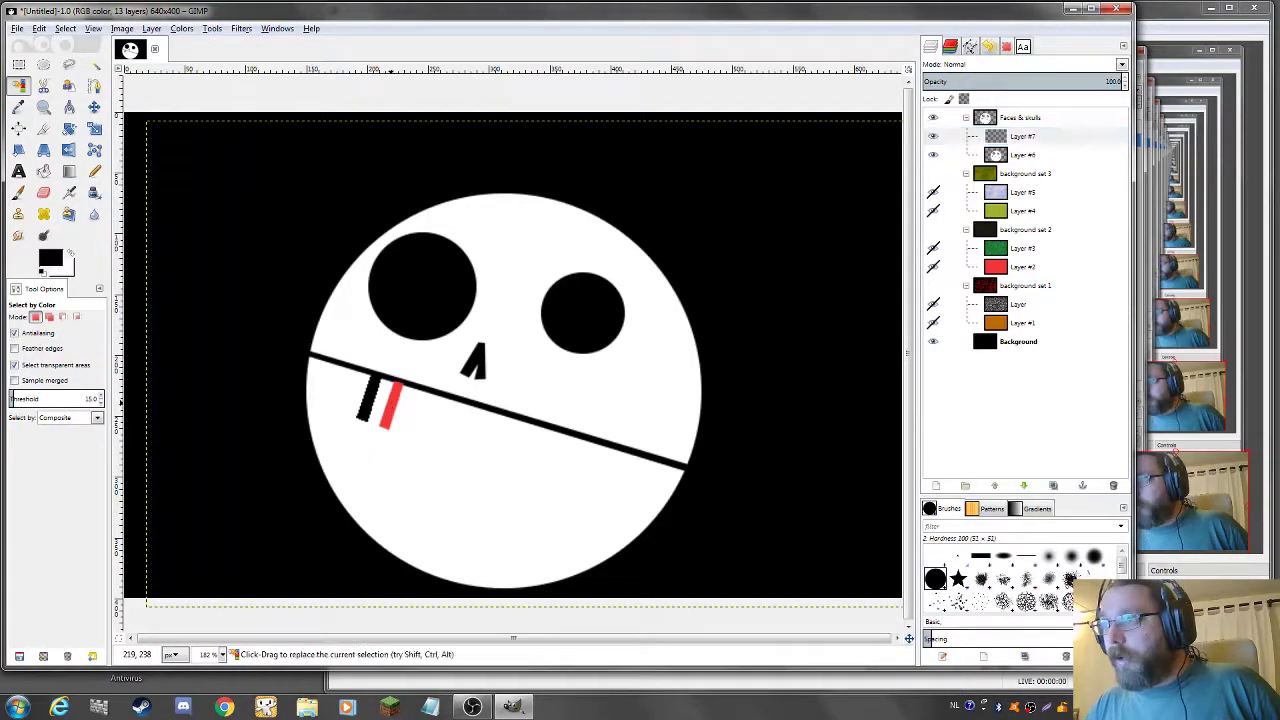
{"action": "left_click", "coordinate": [1012, 157]}
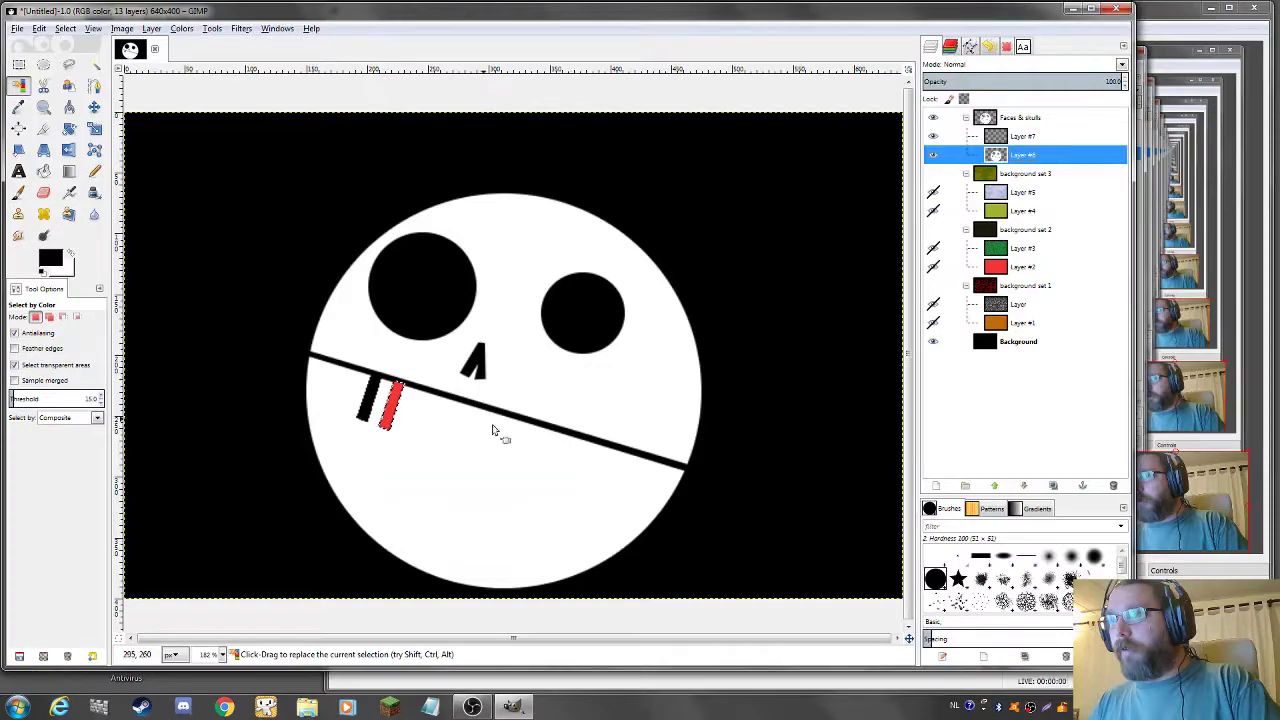
{"action": "left_click", "coordinate": [1018, 138]}
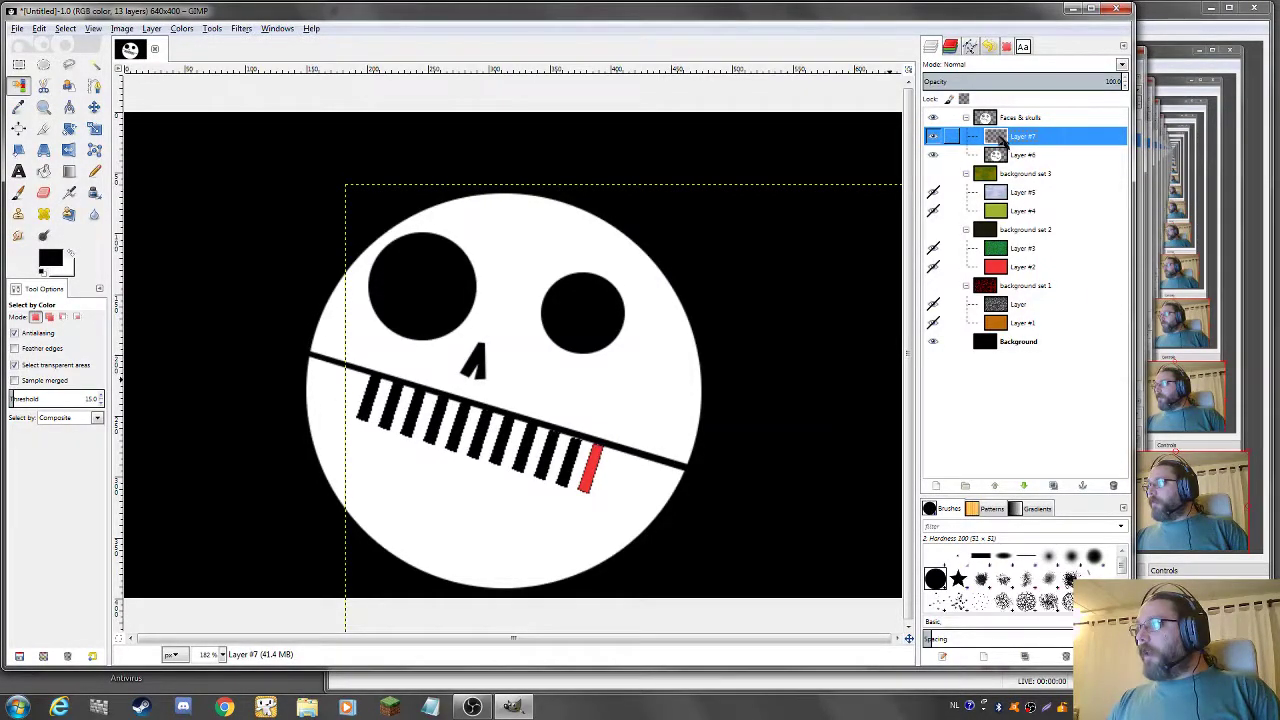
- Drag Layer #7 above the Faces & skulls group, then select Layer #6
{"action": "mouse_move", "coordinate": [1006, 143]}
{"action": "left_mouse_down"}
{"action": "mouse_move", "coordinate": [1000, 122]}
{"action": "mouse_move", "coordinate": [1016, 124]}
{"action": "left_mouse_up"}
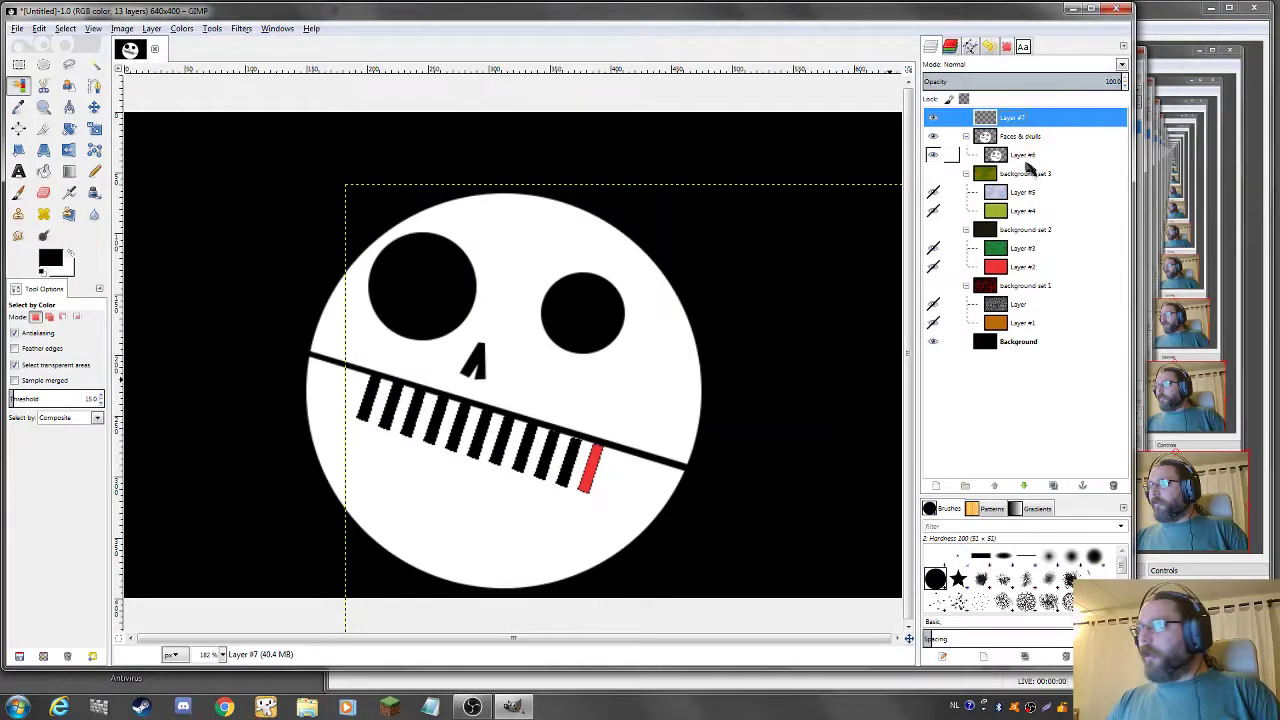
{"action": "left_click", "coordinate": [1010, 160]}
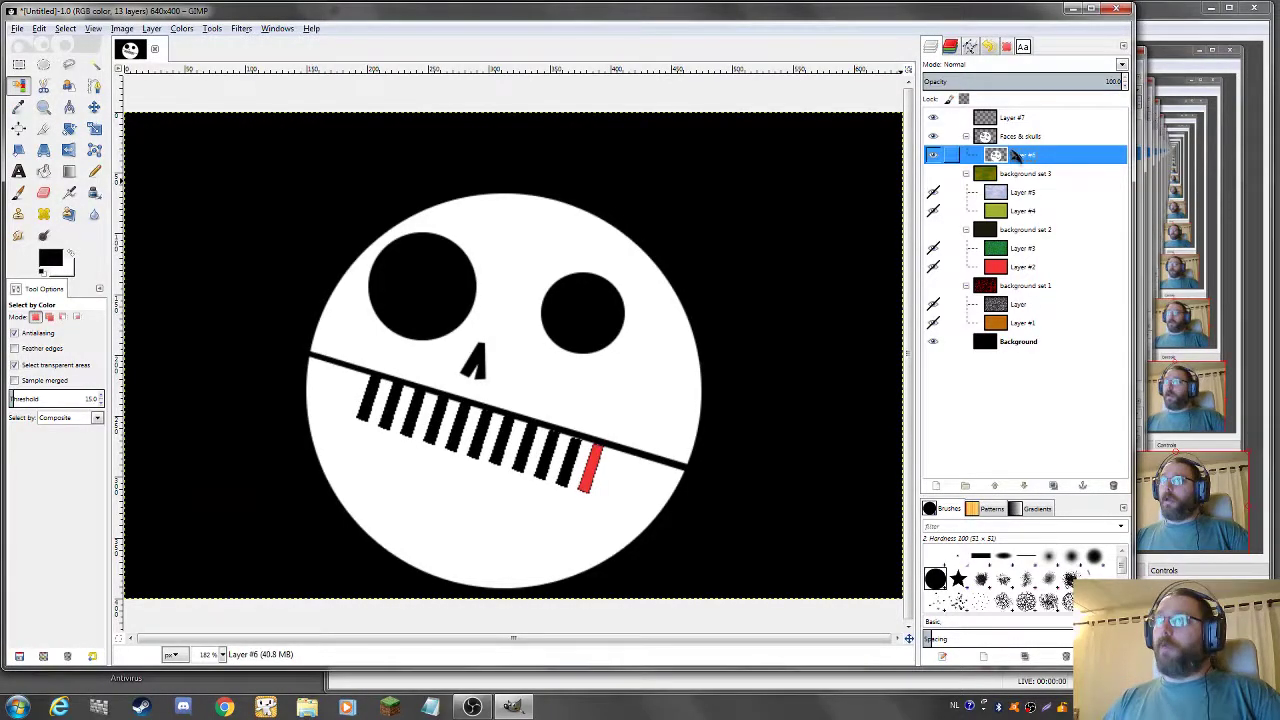
- Briefly toggle the skull layer's visibility, then hide the red tooth's Layer #7
{"action": "left_click", "coordinate": [933, 154]}
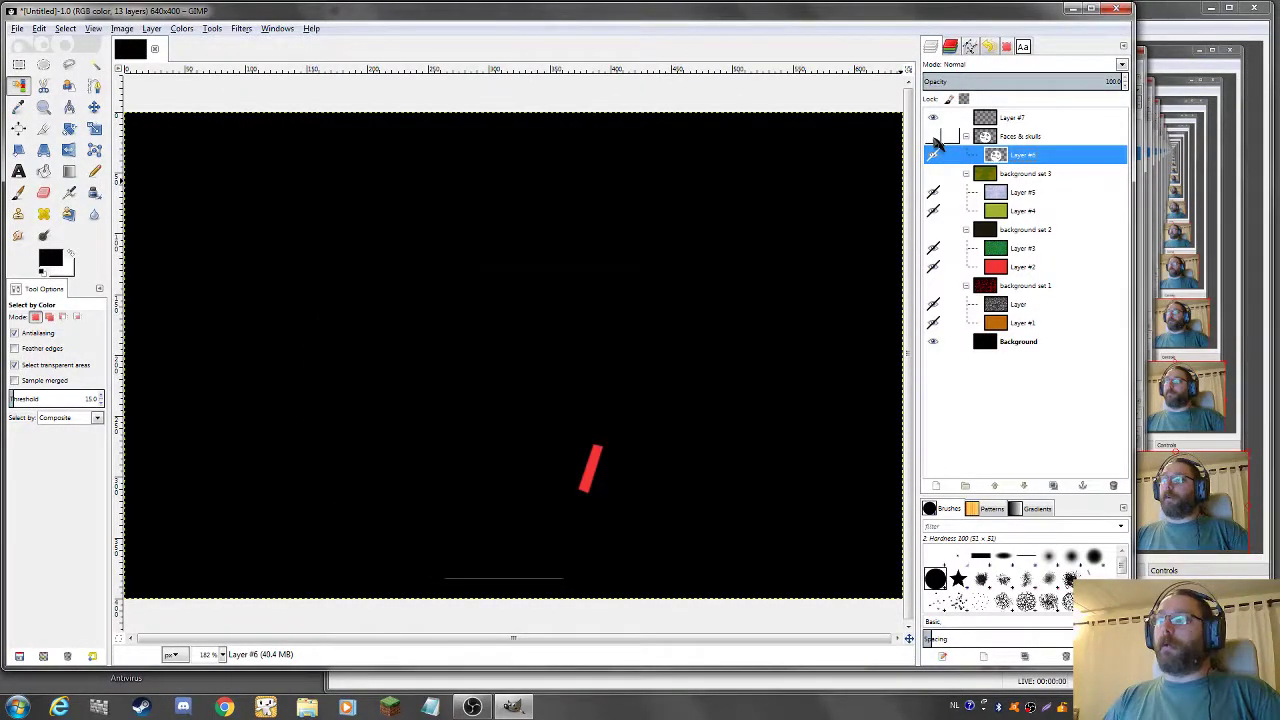
{"action": "left_click", "coordinate": [933, 154]}
{"action": "left_click", "coordinate": [933, 117]}
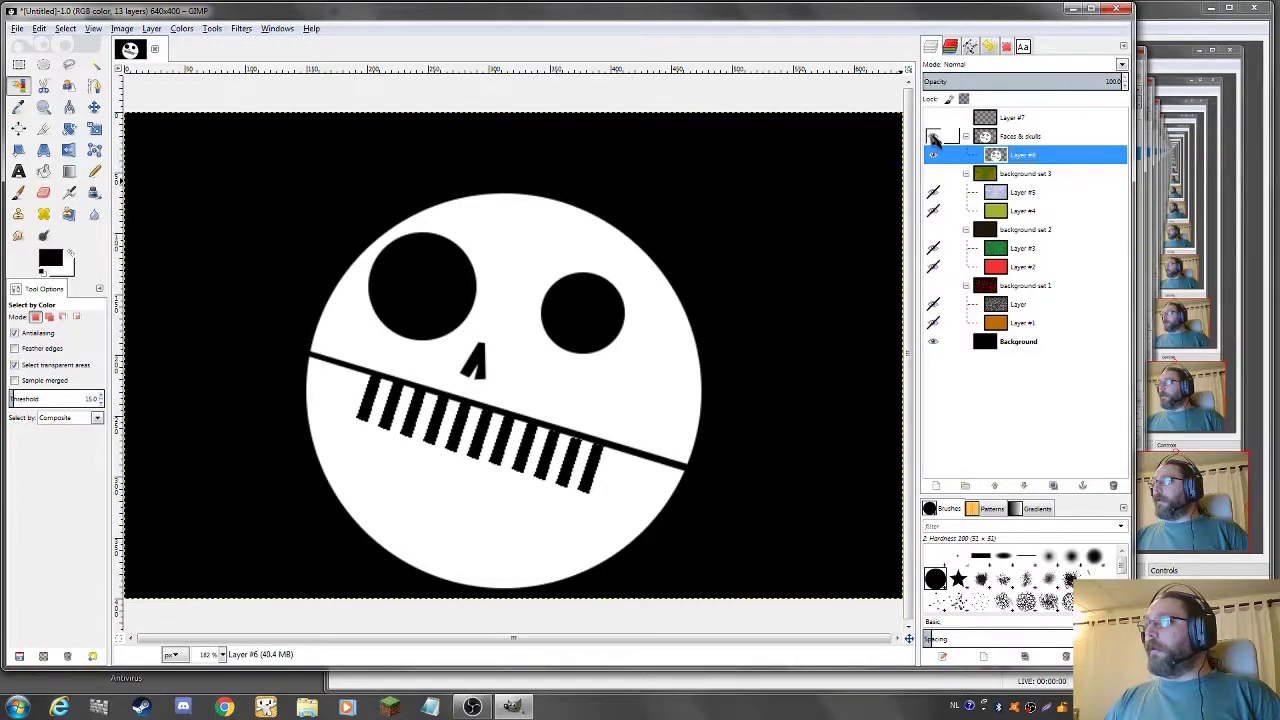
- Preview background sets 3, 1 and 2 in turn, leaving all of them hidden
{"action": "left_click", "coordinate": [933, 173]}
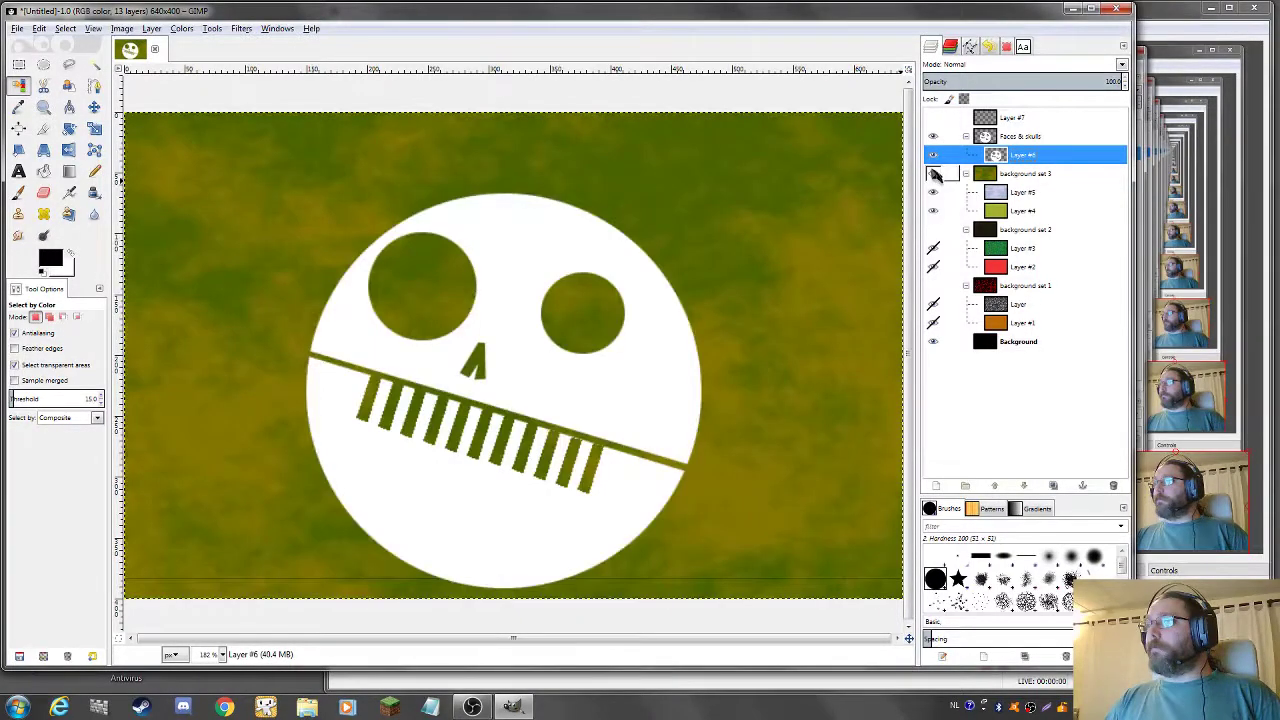
{"action": "left_click", "coordinate": [933, 173]}
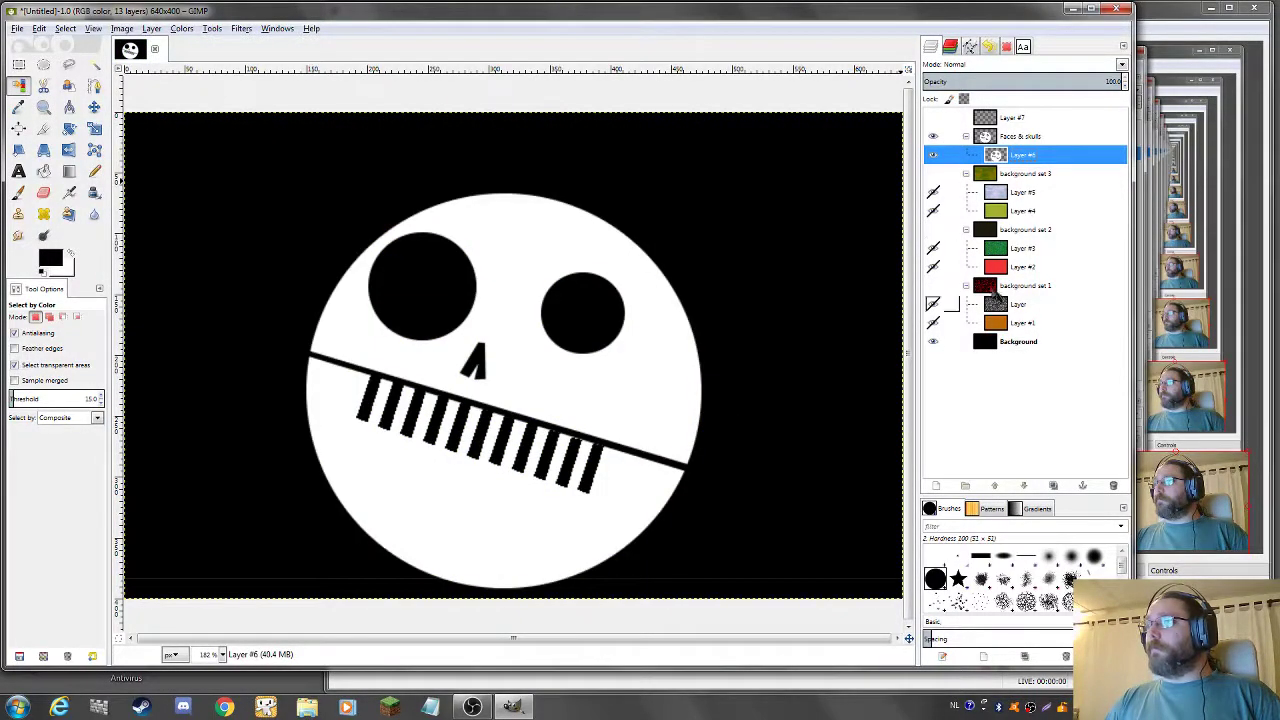
{"action": "left_click", "coordinate": [934, 286]}
{"action": "left_click", "coordinate": [934, 286]}
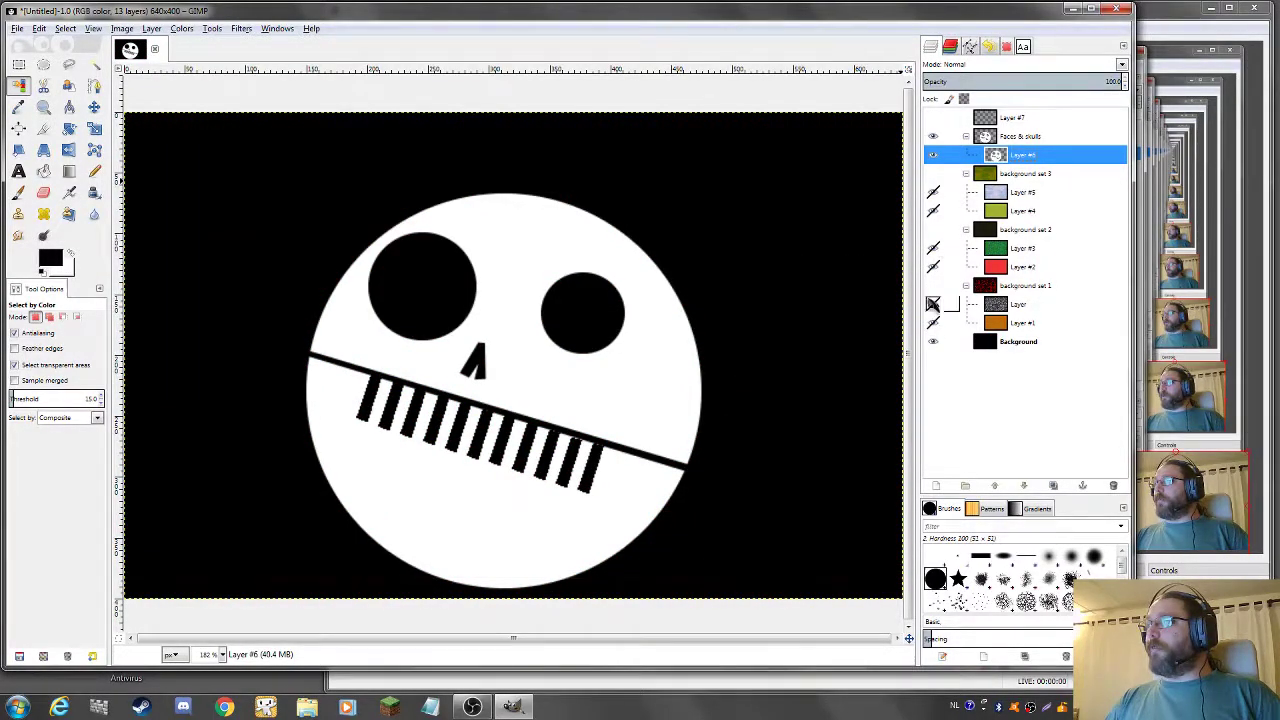
{"action": "left_click", "coordinate": [933, 286]}
{"action": "left_click", "coordinate": [933, 286]}
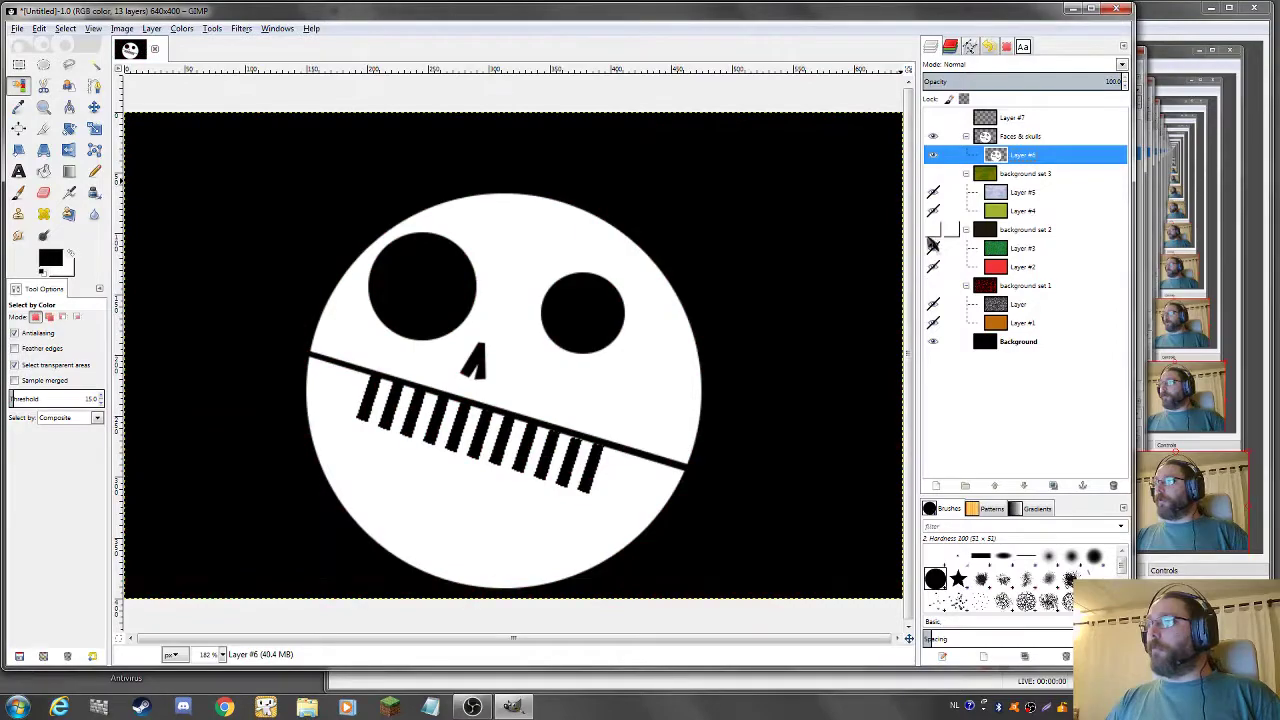
{"action": "left_click", "coordinate": [932, 231]}
{"action": "left_click", "coordinate": [932, 231]}
{"action": "left_click", "coordinate": [935, 175]}
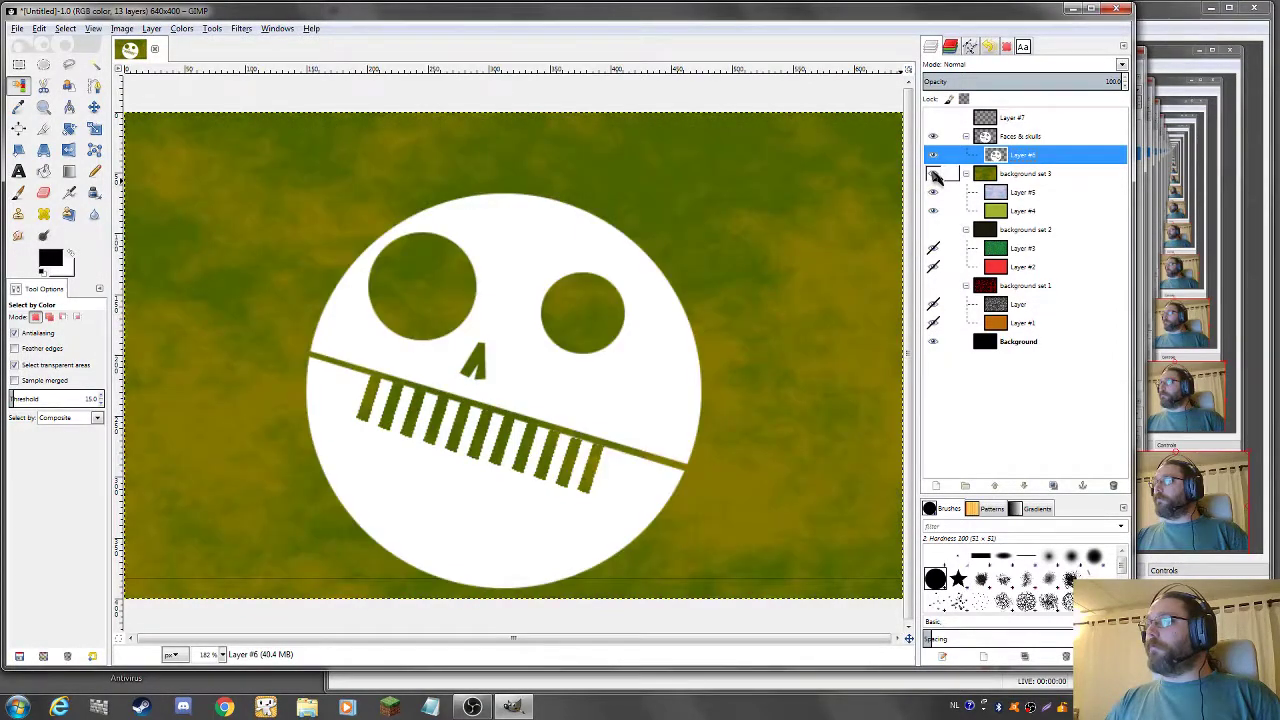
{"action": "left_click", "coordinate": [935, 175]}
{"action": "left_click", "coordinate": [933, 231]}
{"action": "left_click", "coordinate": [933, 231]}
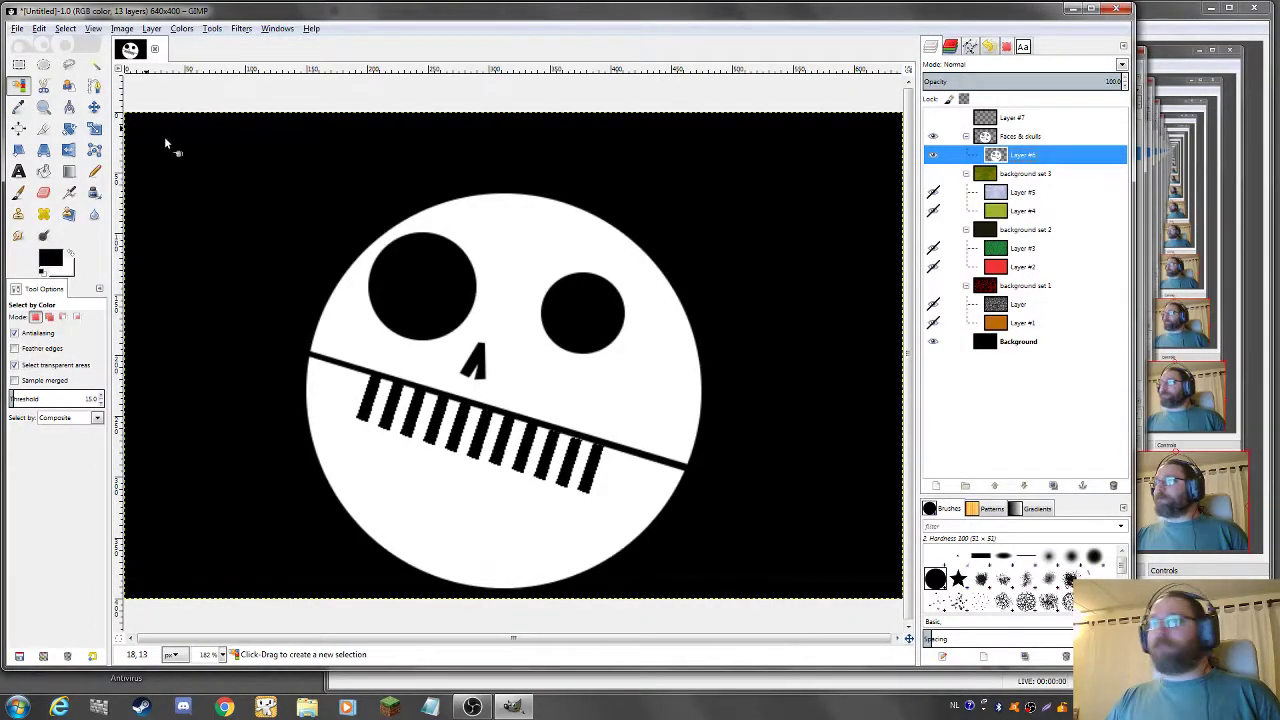
- Save the image as 'Thumbnail template own videos.xcf' in the Raw videos - yet to edit folder
{"action": "left_click", "coordinate": [17, 28]}
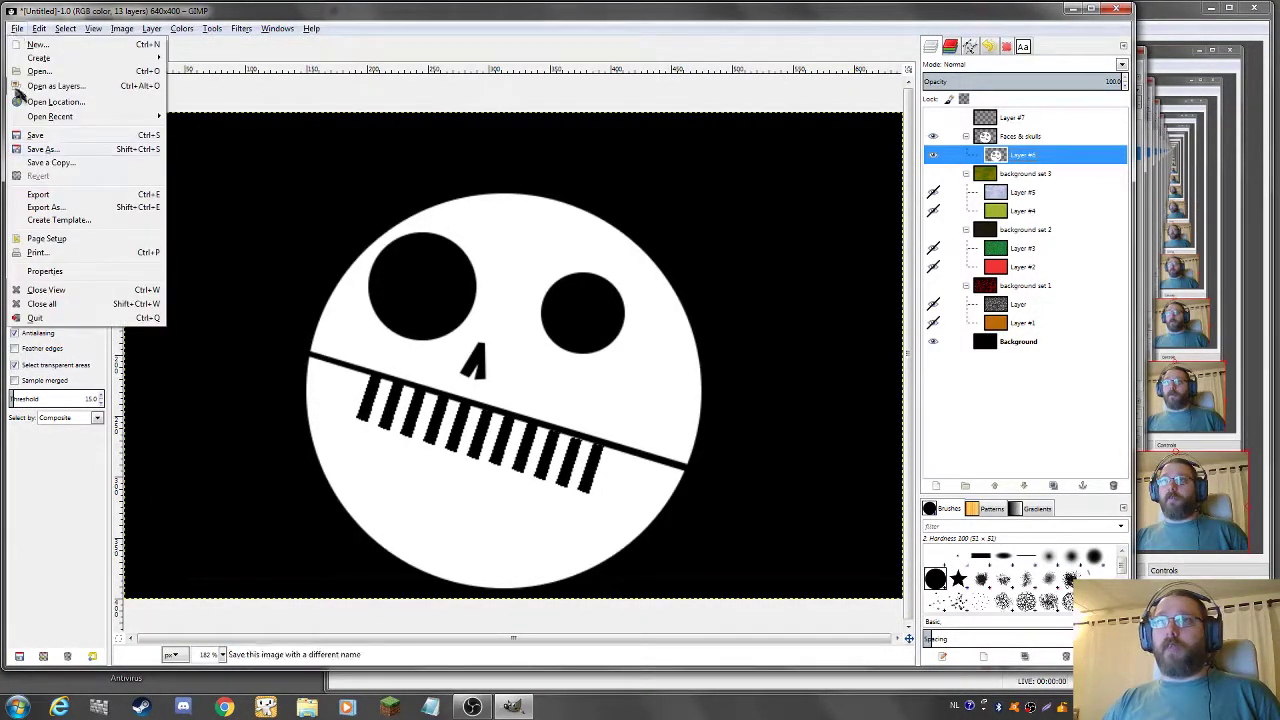
{"action": "left_click", "coordinate": [62, 151]}
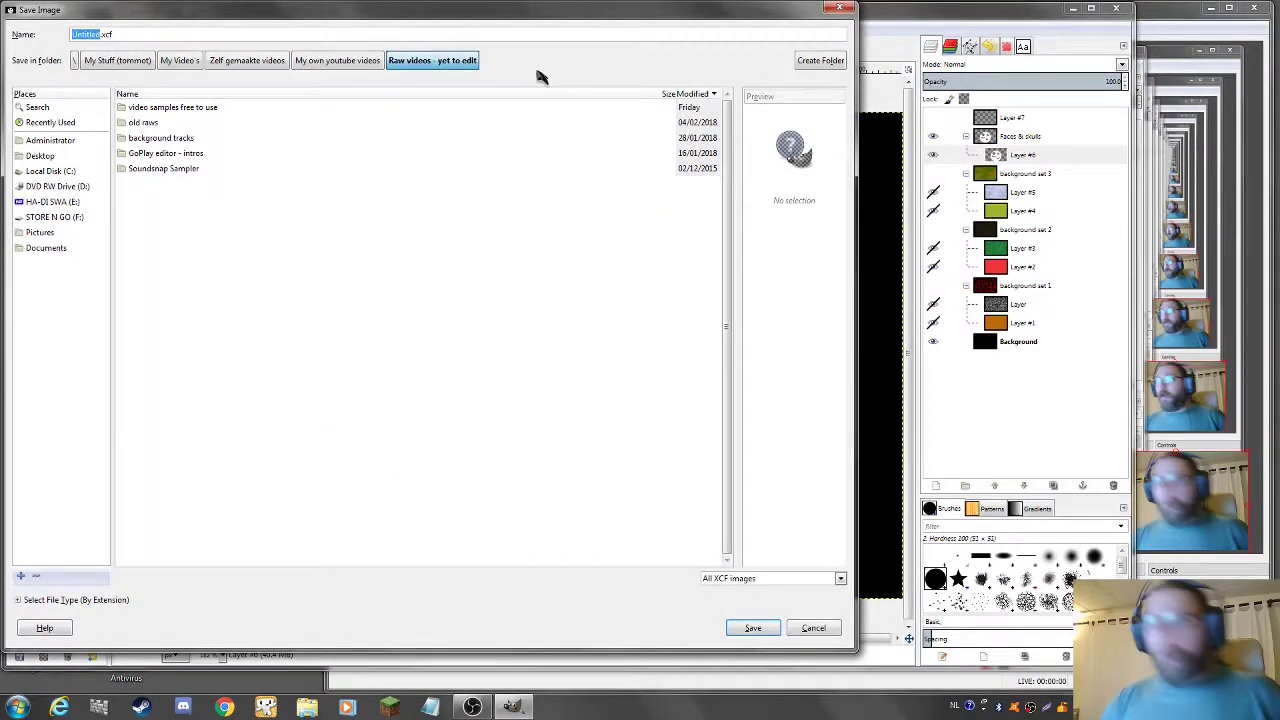
{"action": "type", "text": "T"}
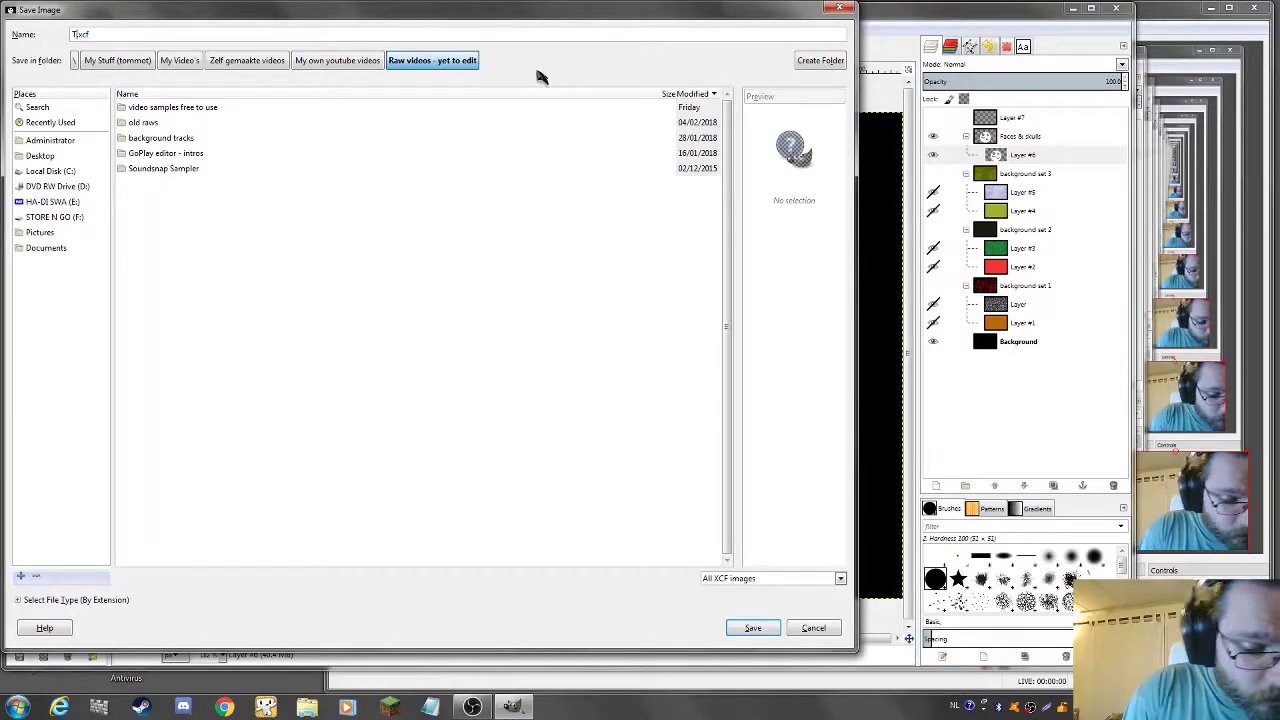
{"action": "type", "text": "humb"}
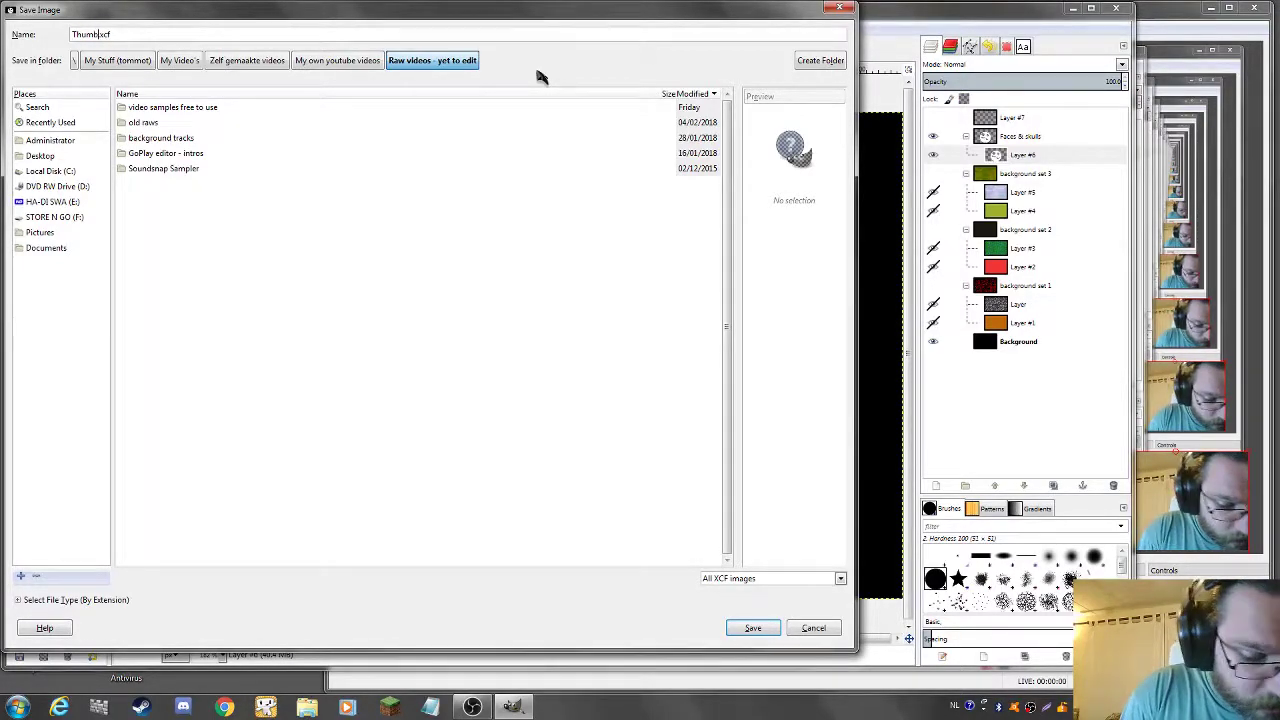
{"action": "type", "text": "nail te"}
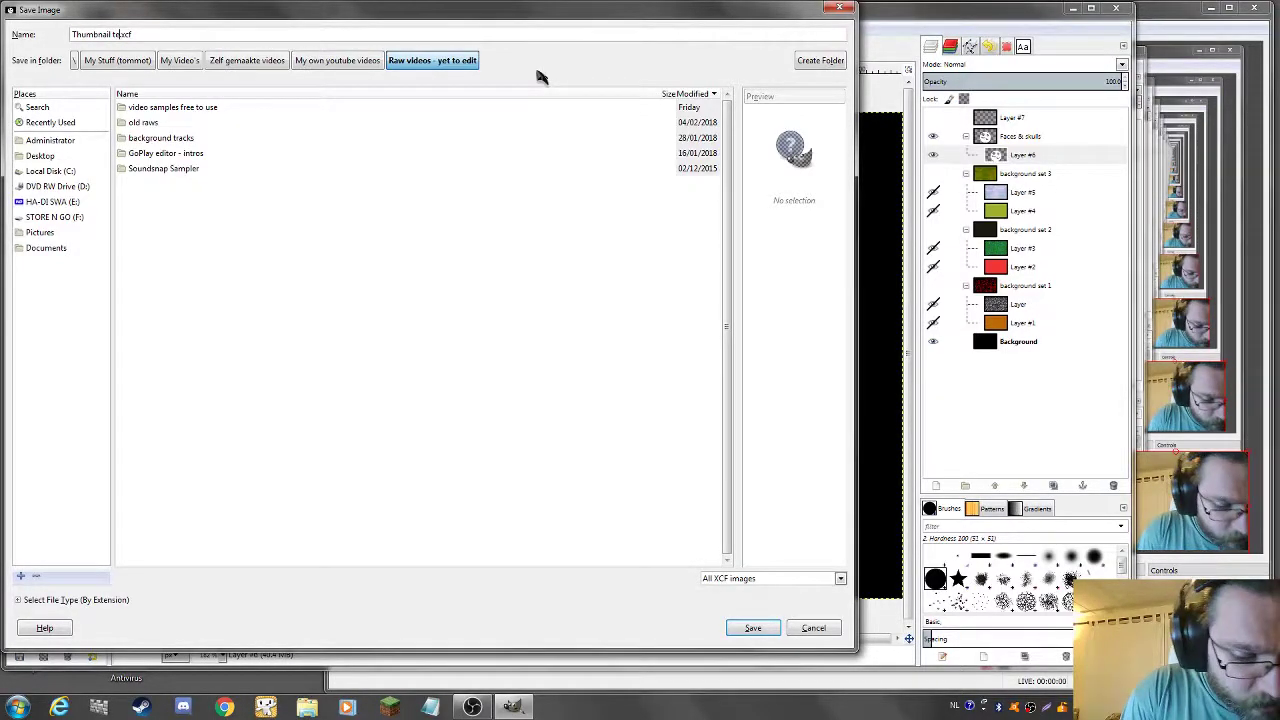
{"action": "type", "text": "mplat"}
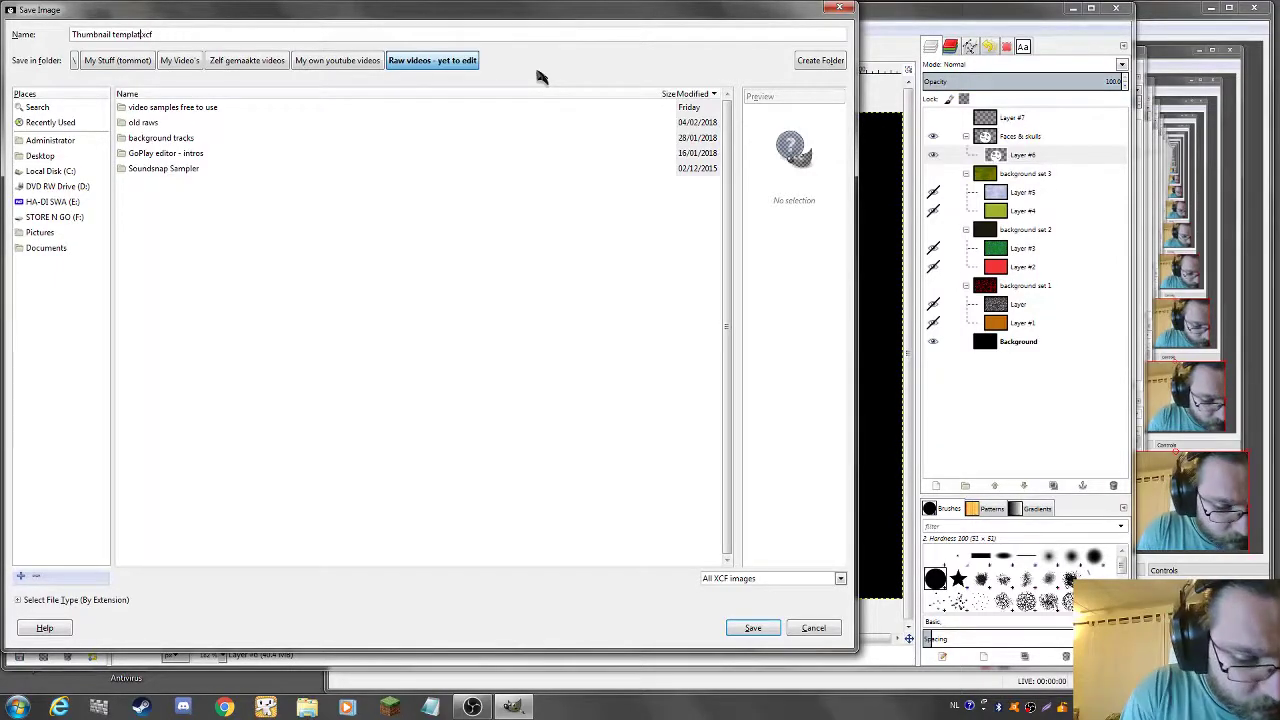
{"action": "type", "text": "e ow"}
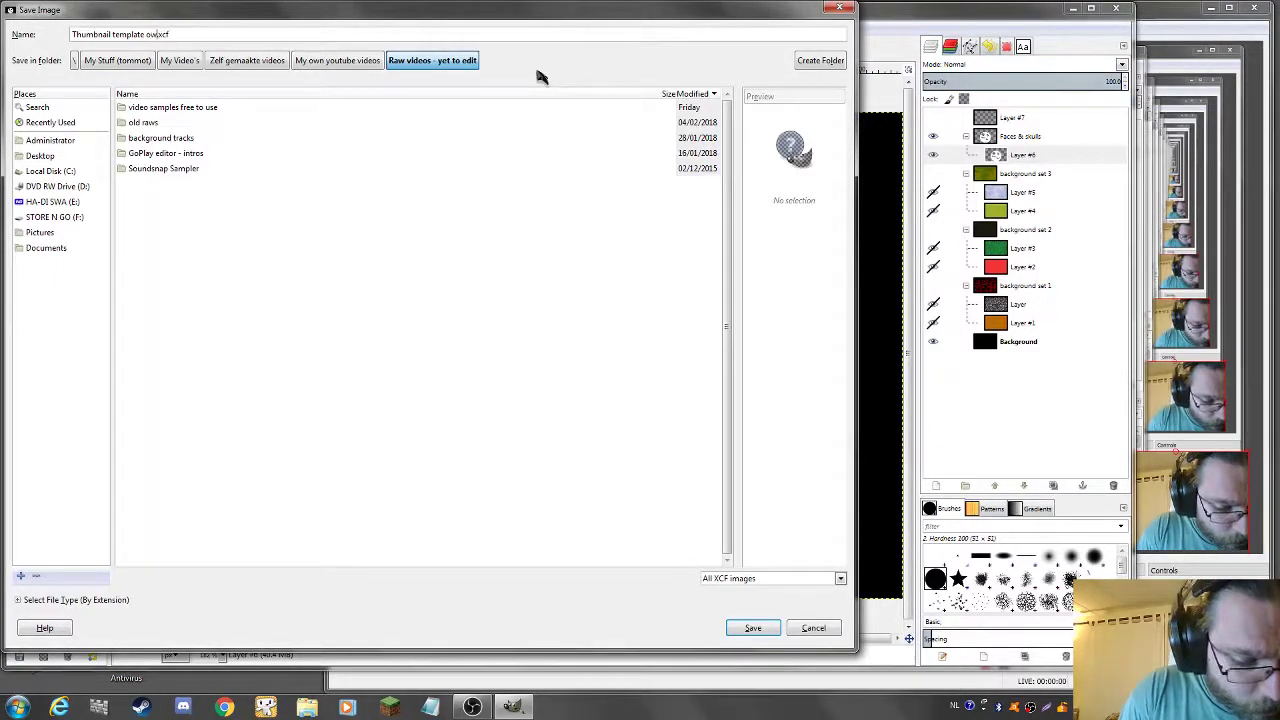
{"action": "type", "text": "n videos"}
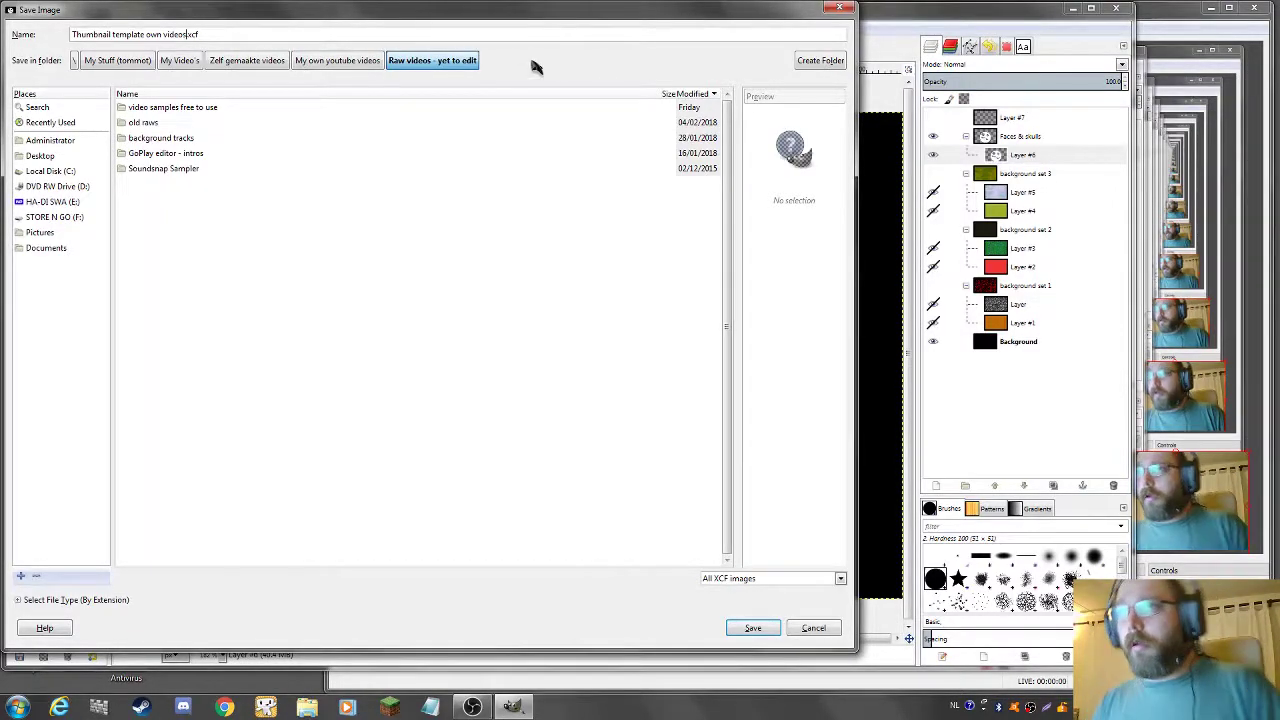
{"action": "left_click", "coordinate": [752, 630]}
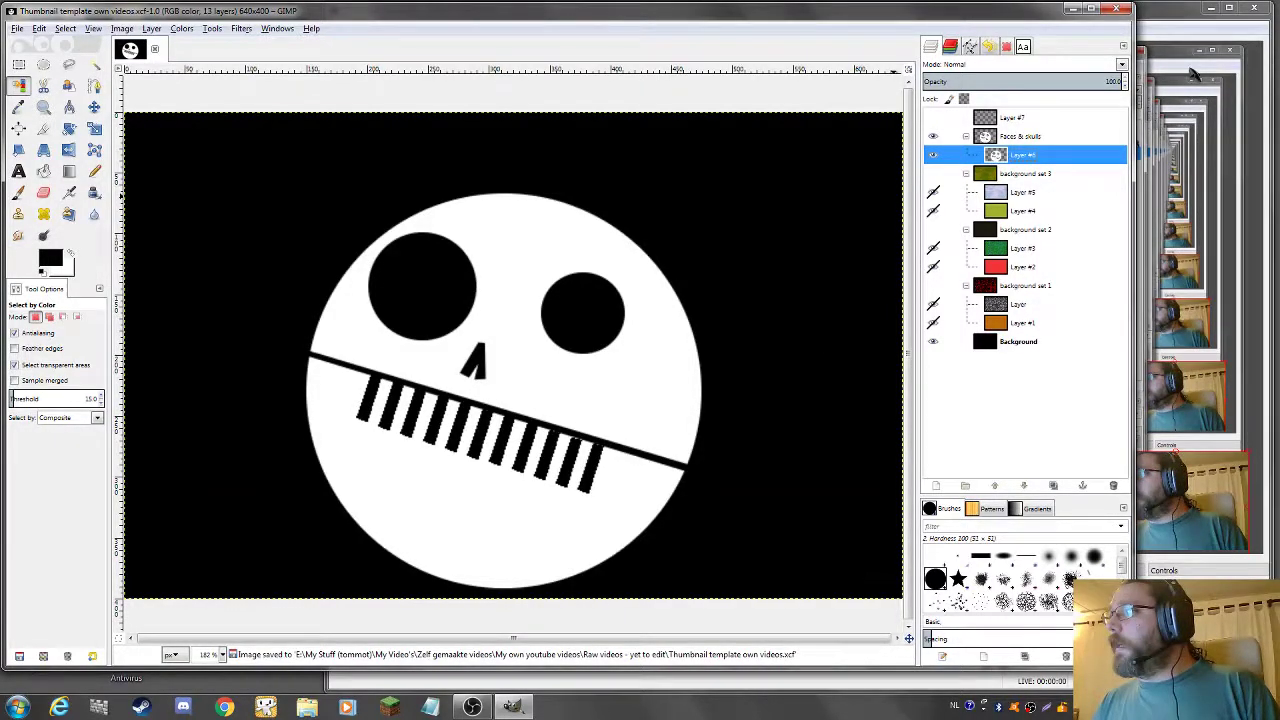
- Raise the OBS Studio window above GIMP so its preview shows the saved skull thumbnail template
{"action": "left_click", "coordinate": [1166, 28]}
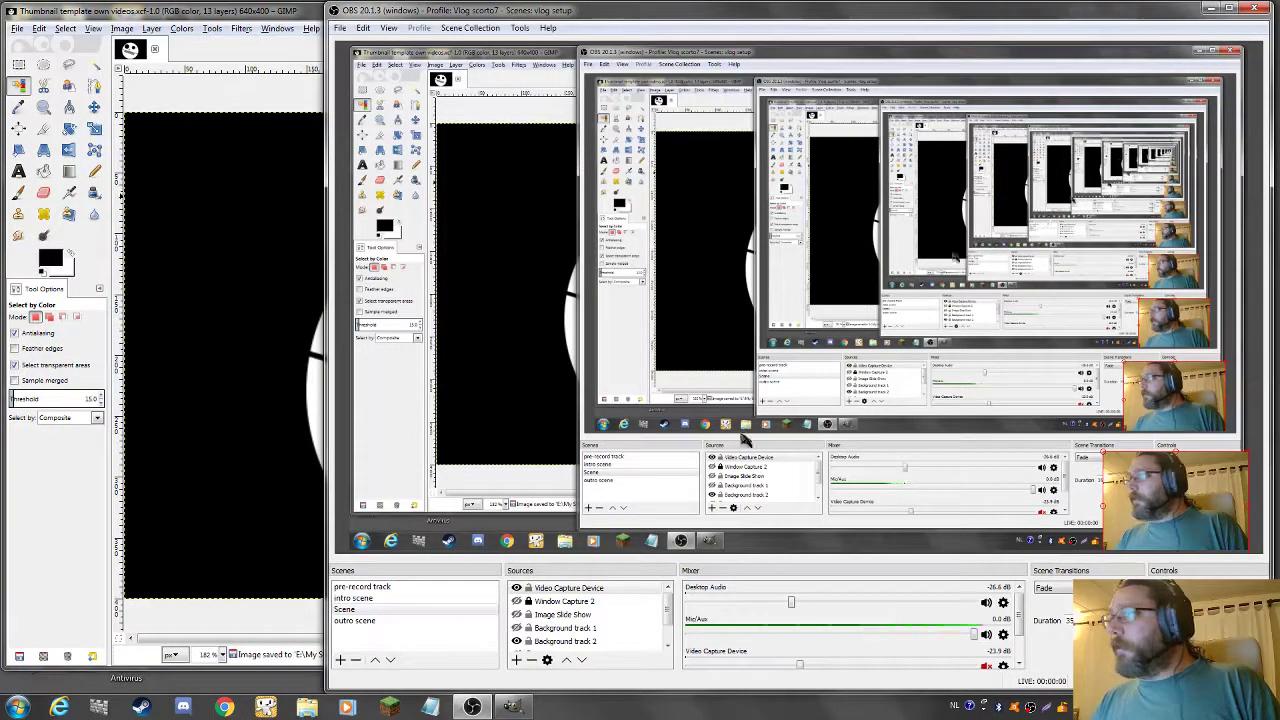